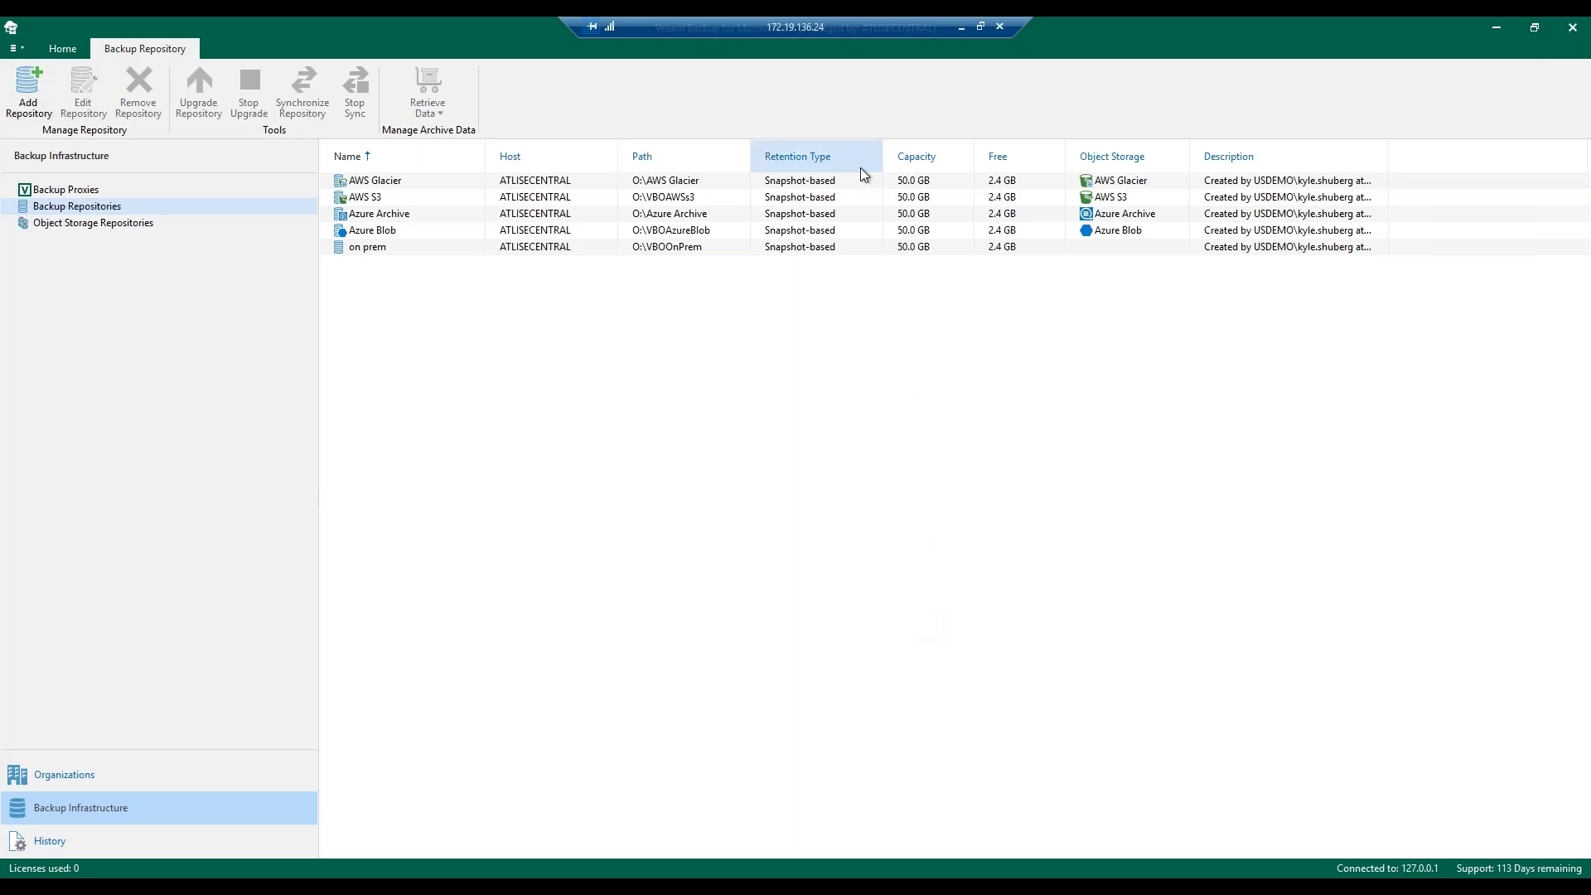
- Review the backup proxies, the organizations' backup jobs and the configured backup repositories
left_click(83, 191)
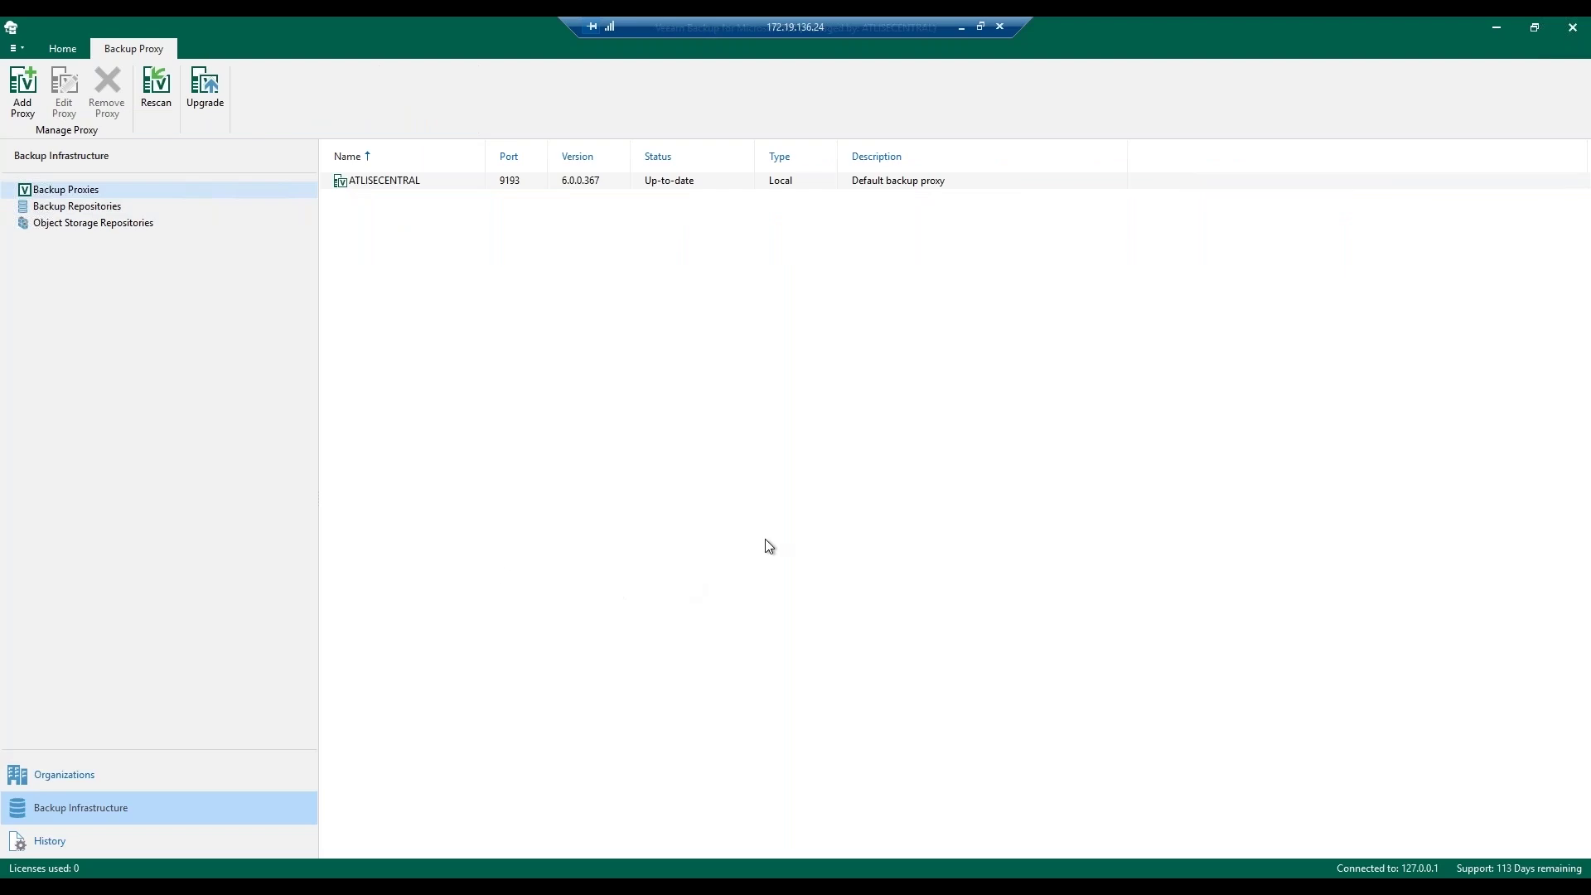
left_click(68, 784)
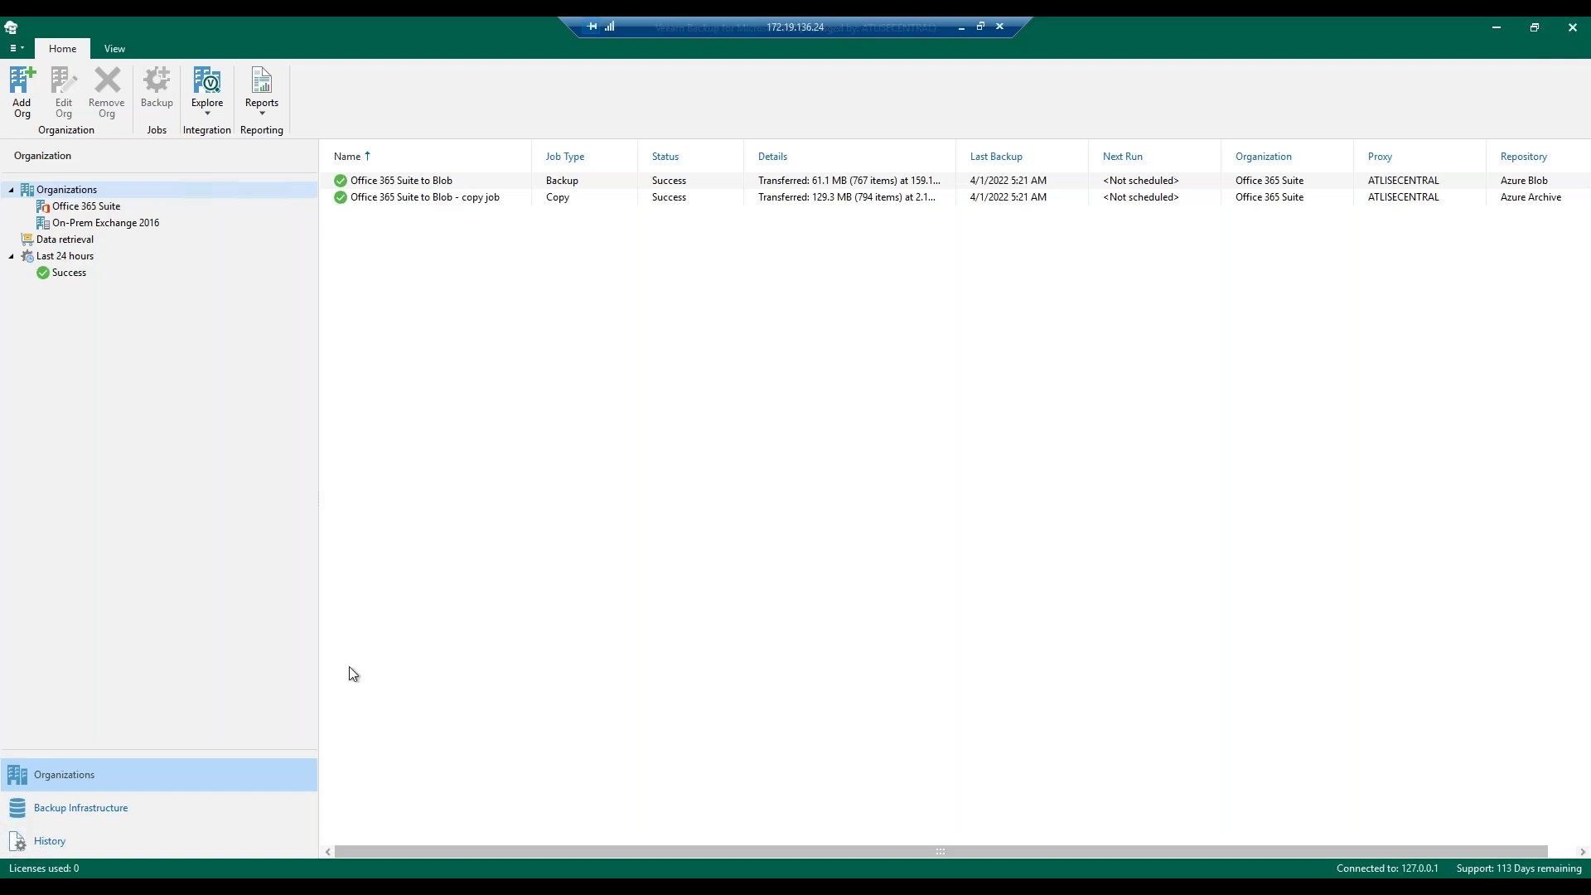
left_click(124, 810)
left_click(110, 206)
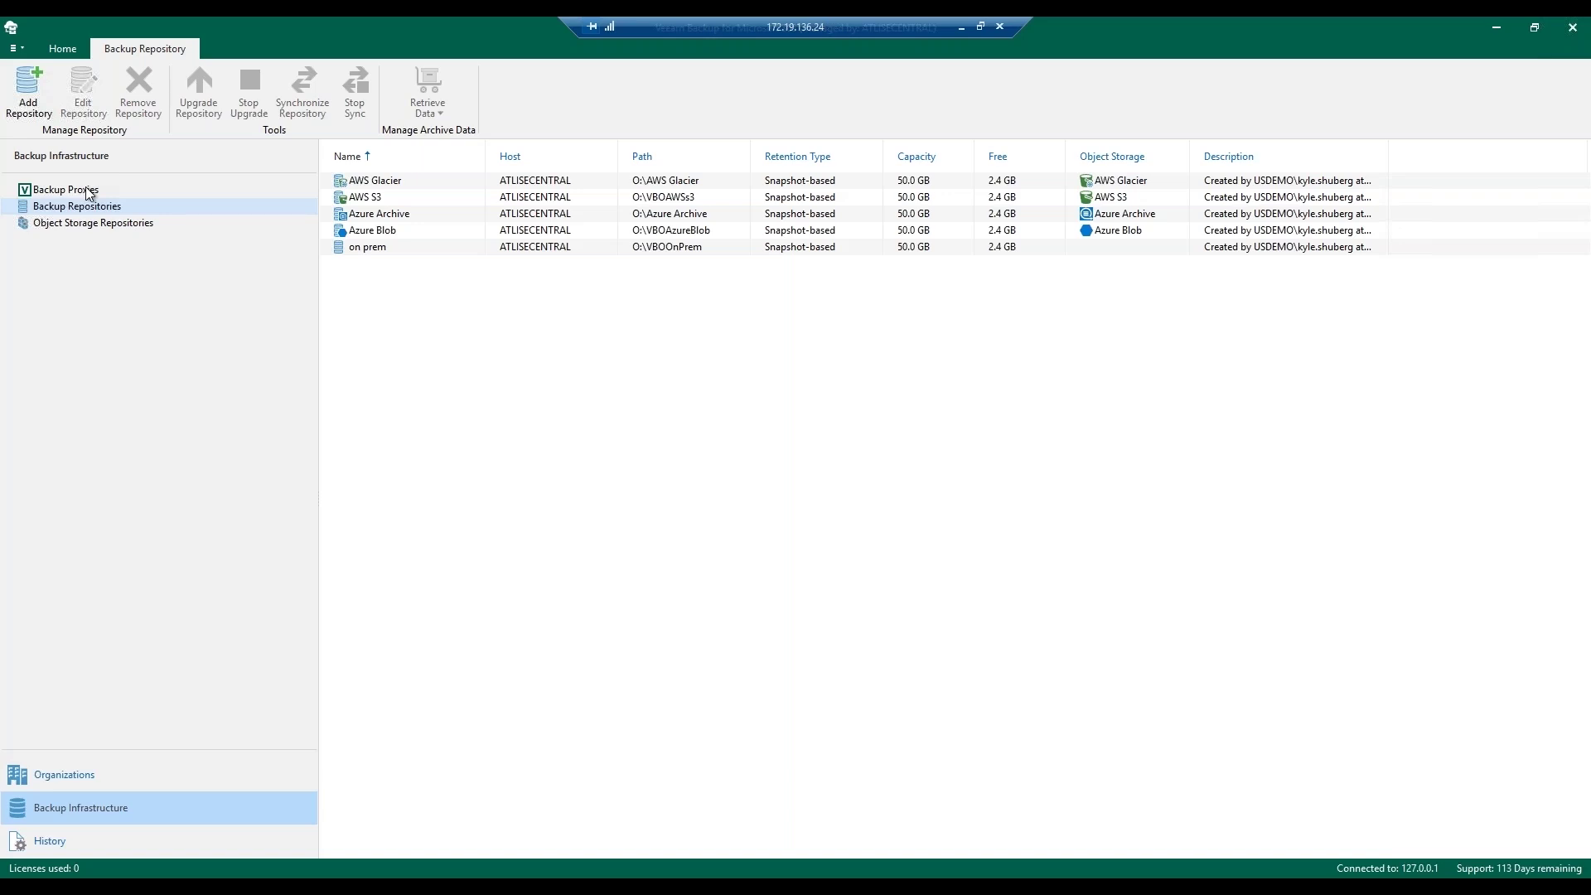
- View the new backup proxy form from the backup proxies list and close it without adding a proxy
left_click(89, 193)
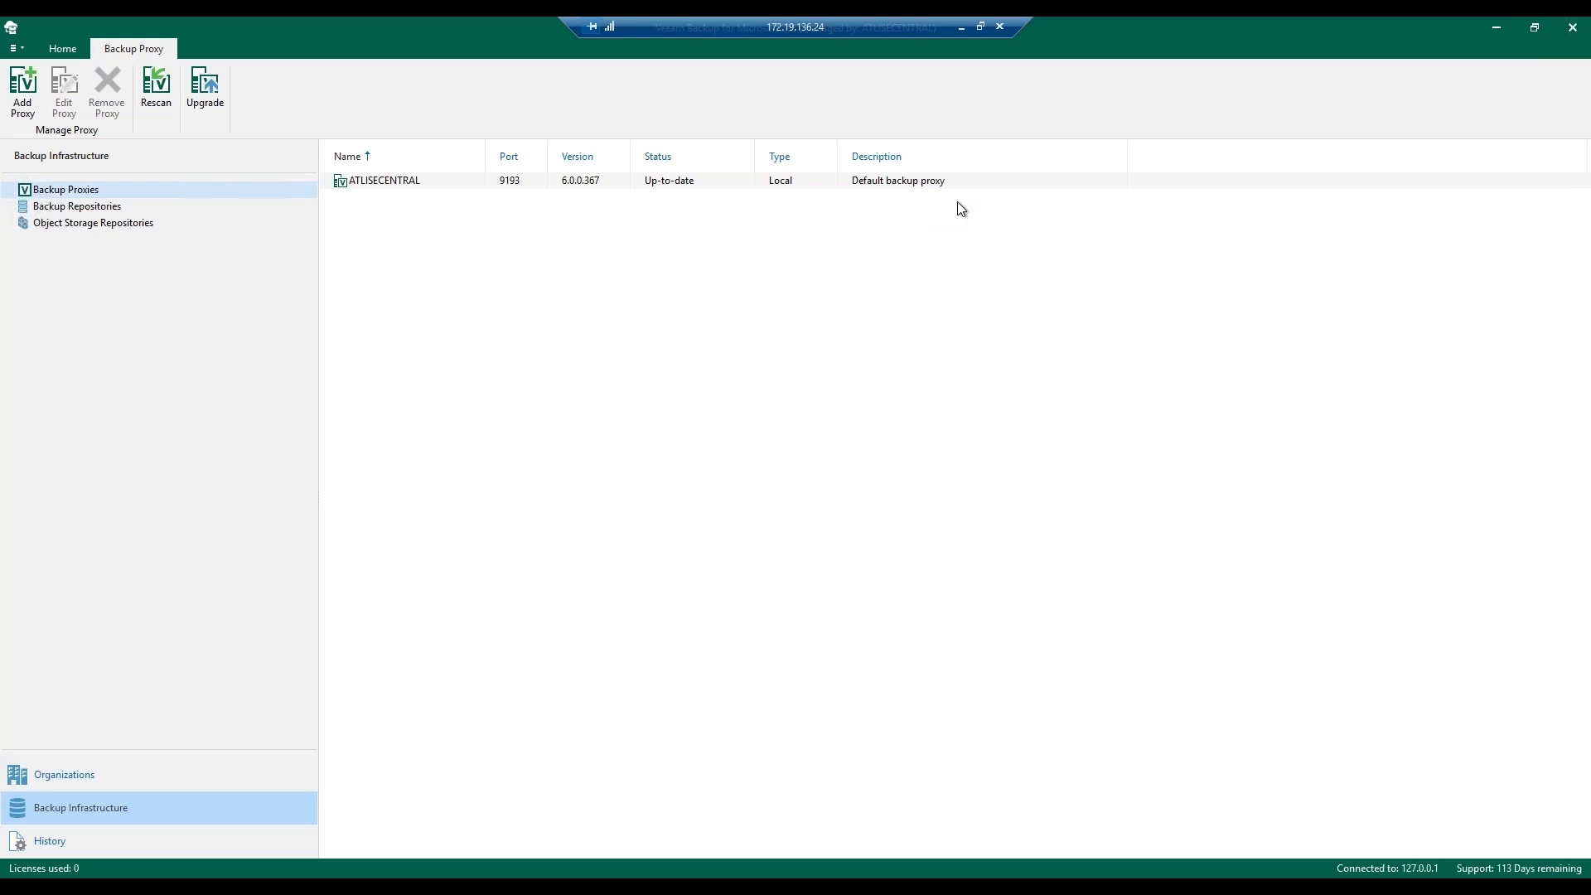
left_click(22, 93)
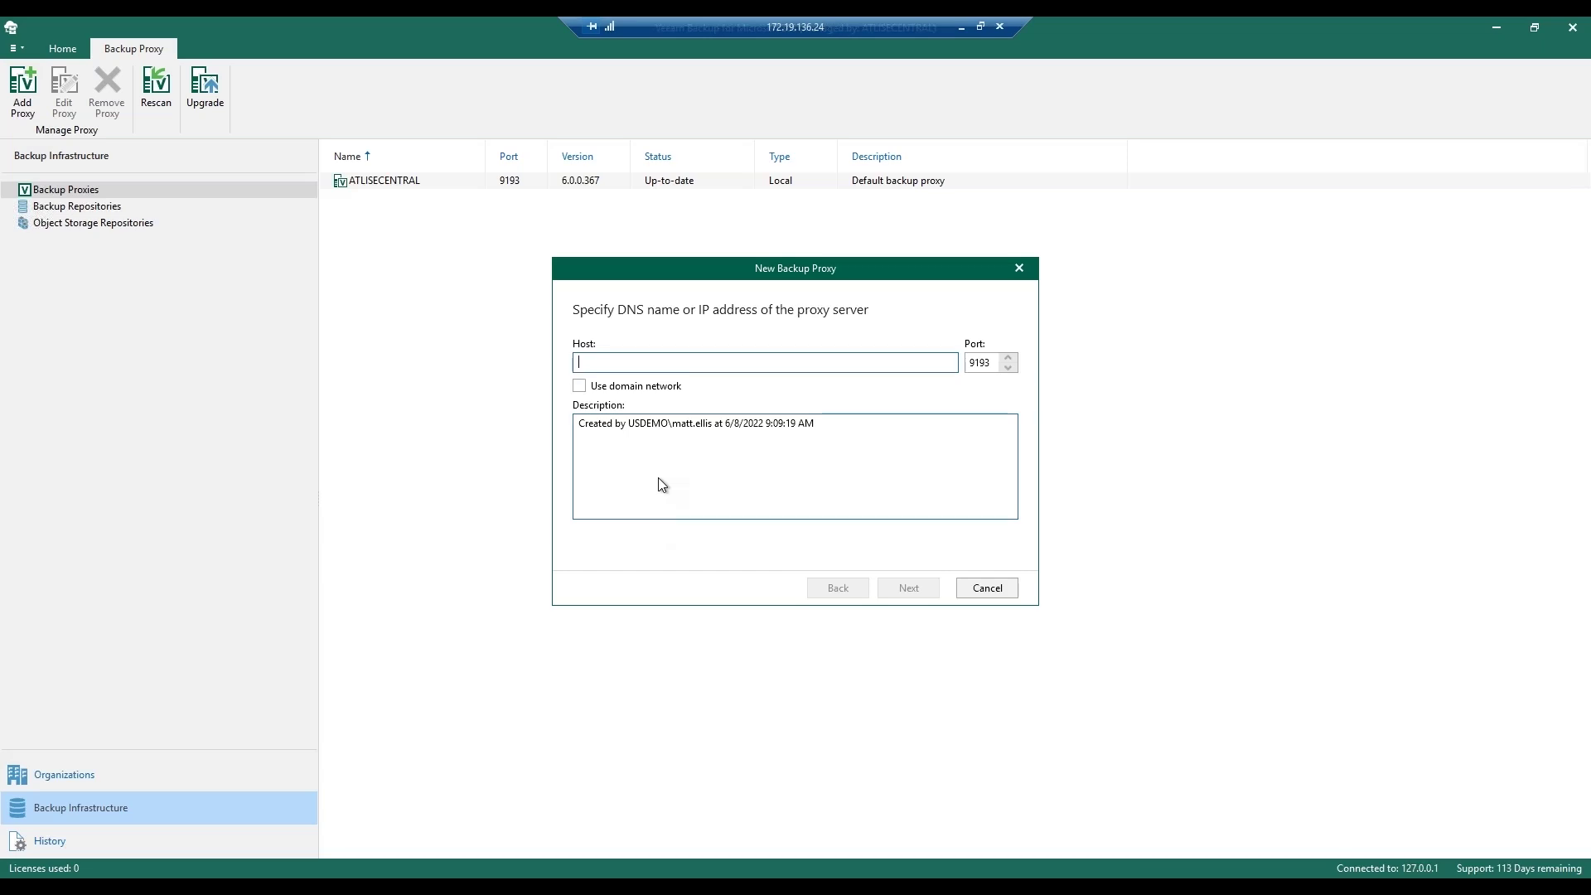
left_click(970, 589)
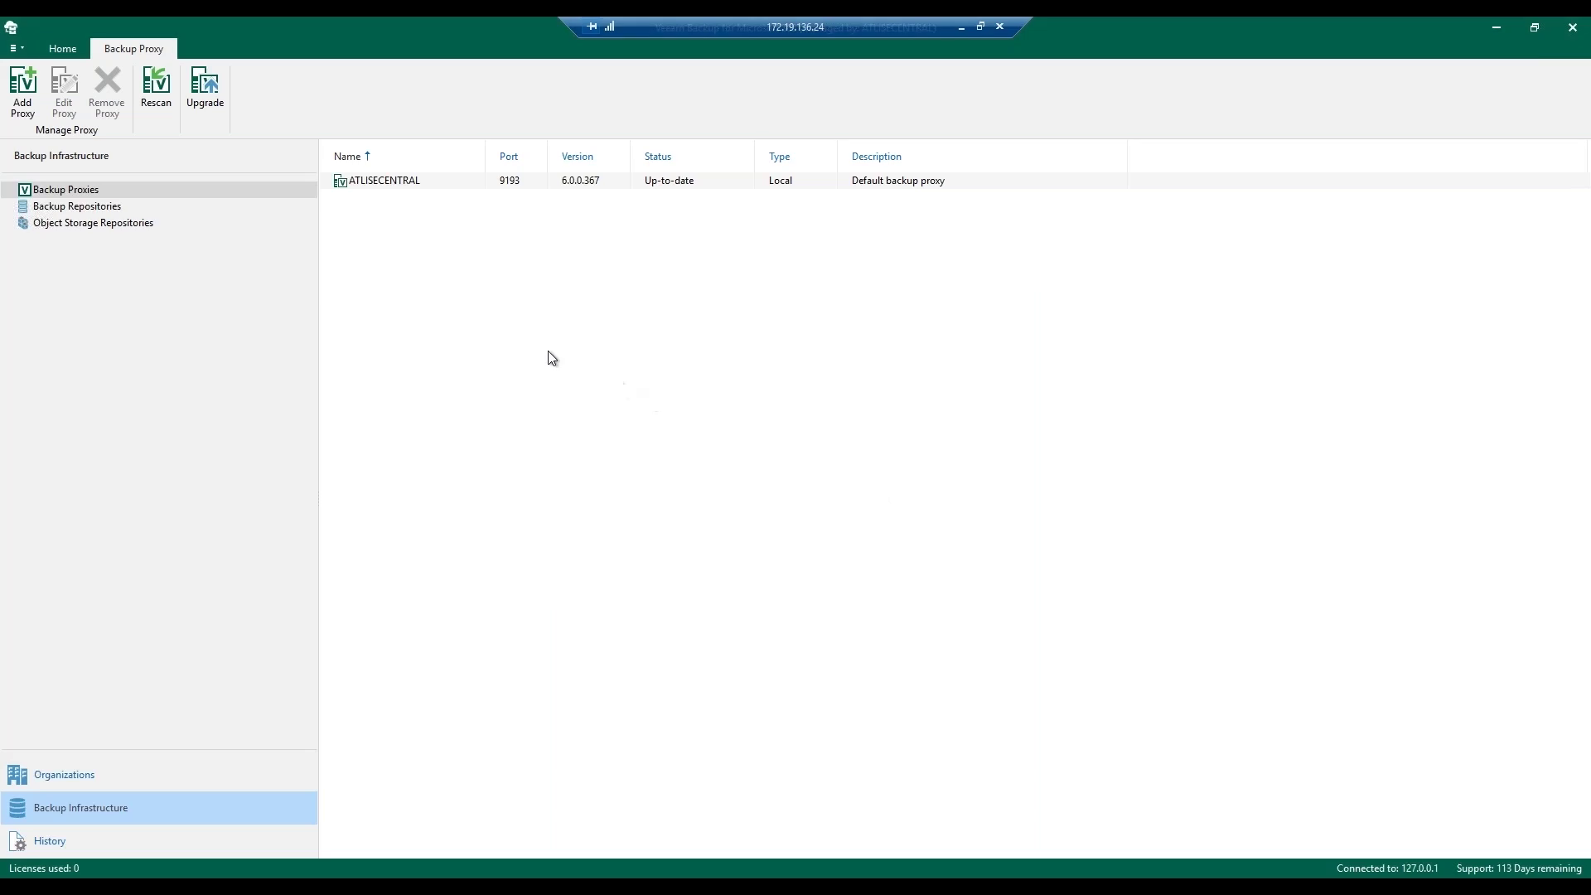
- Review the location and object storage settings of the on prem backup repository, leaving them unchanged
left_click(55, 210)
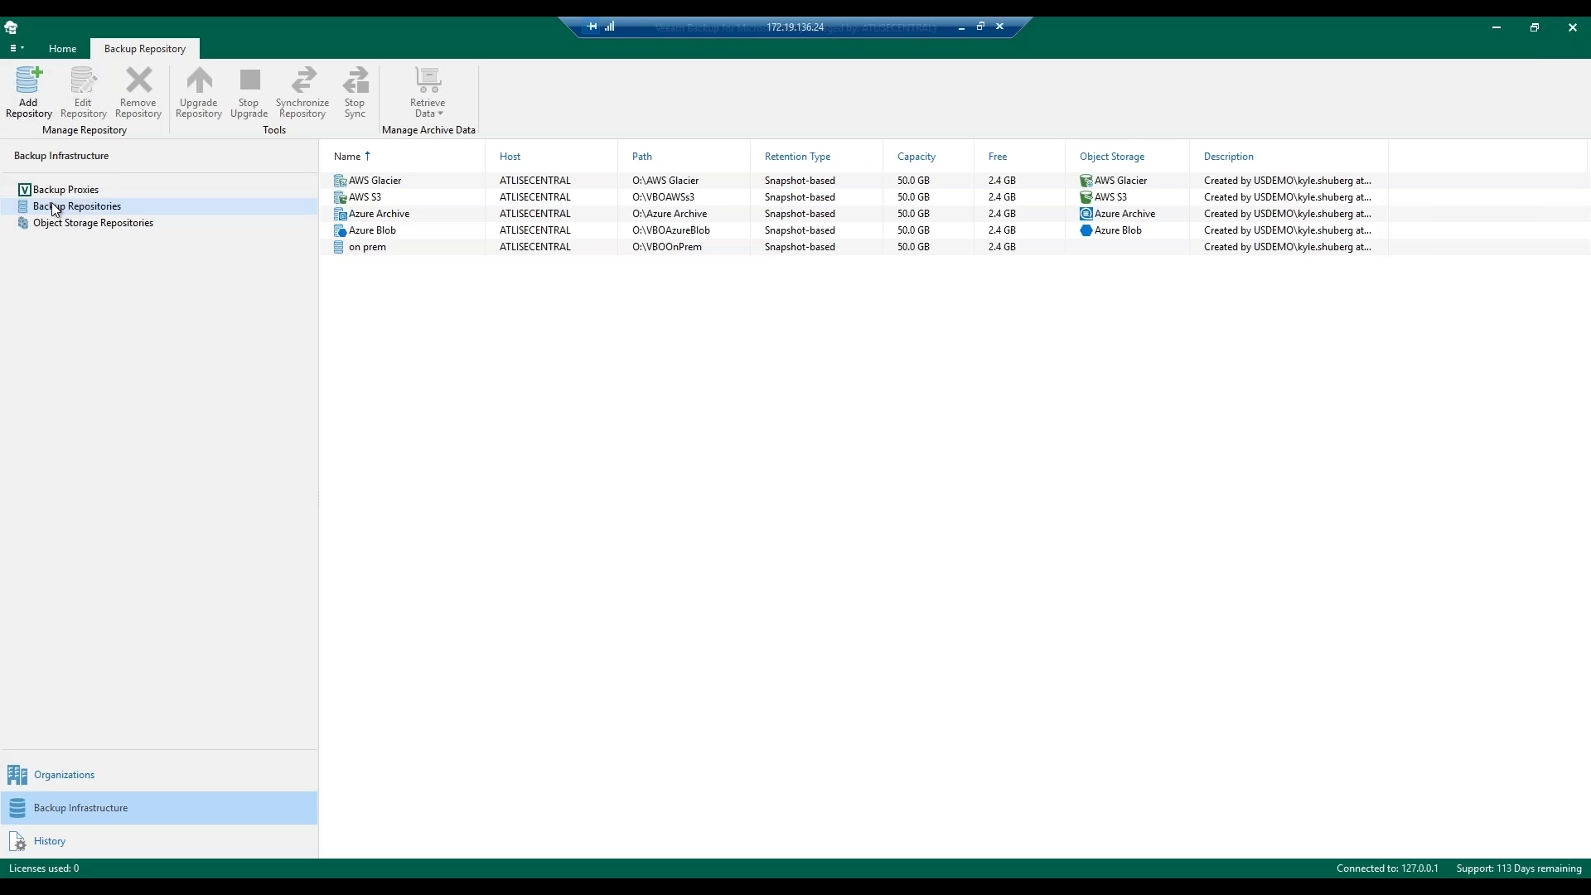
right_click(368, 249)
left_click(395, 256)
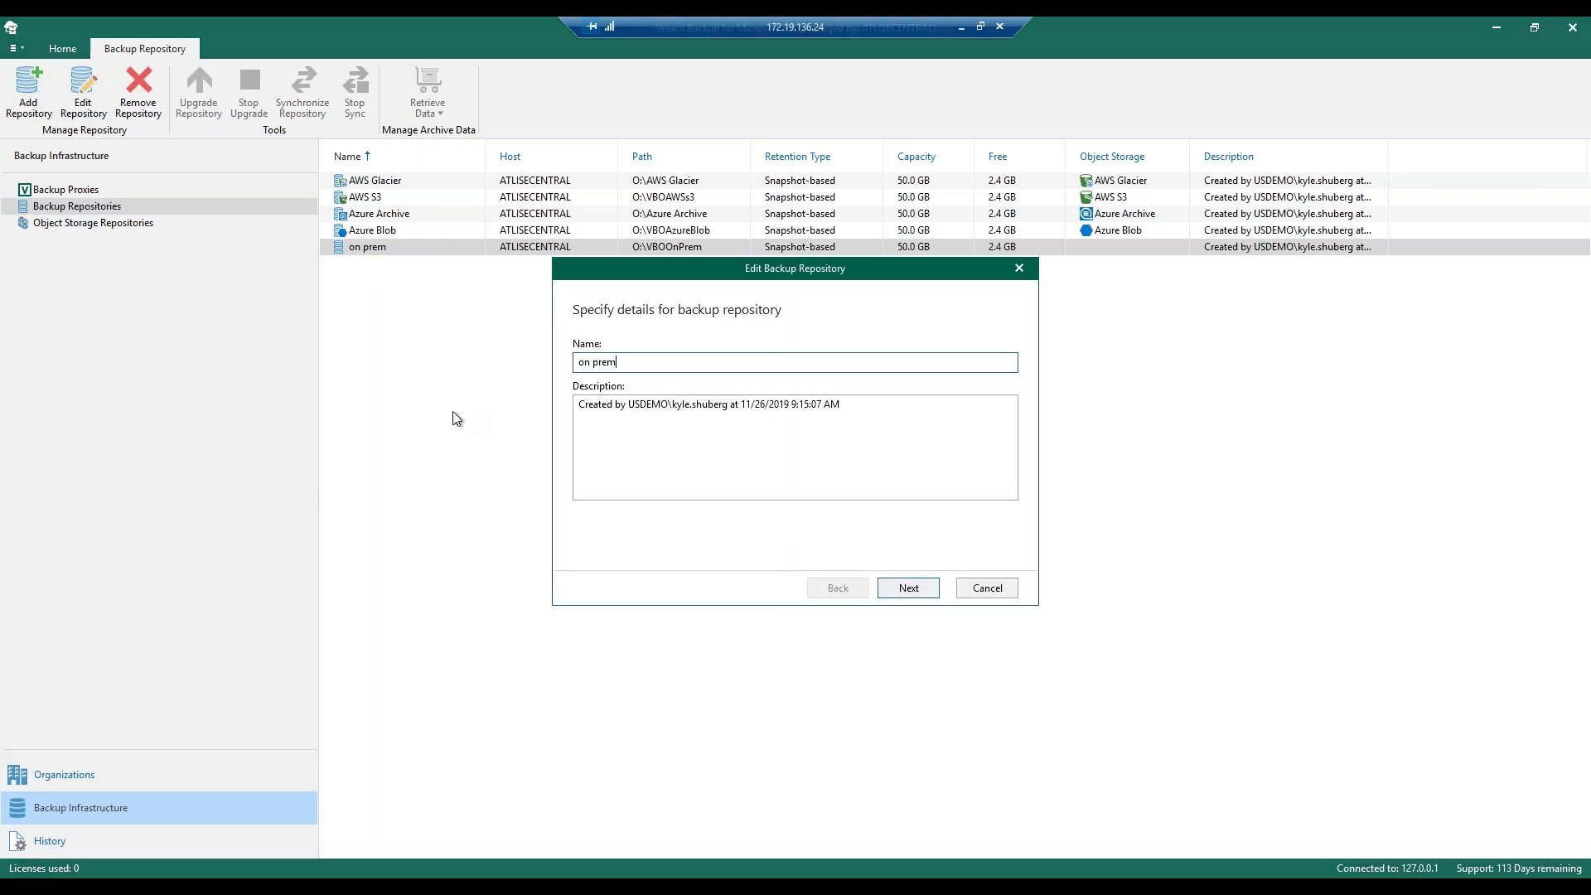
left_click(909, 589)
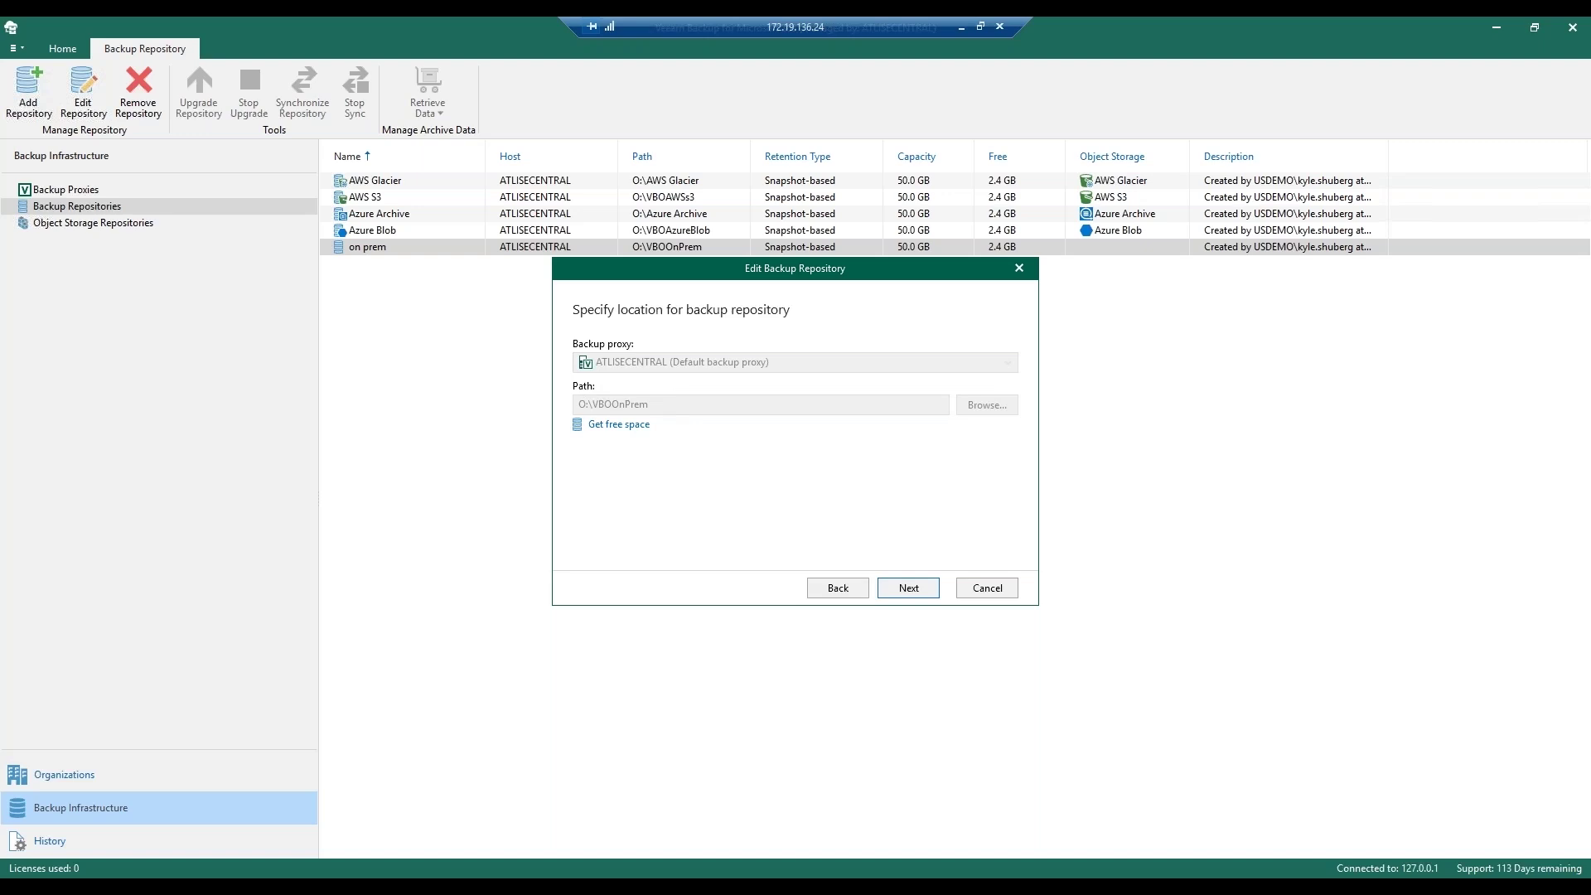
left_click(906, 587)
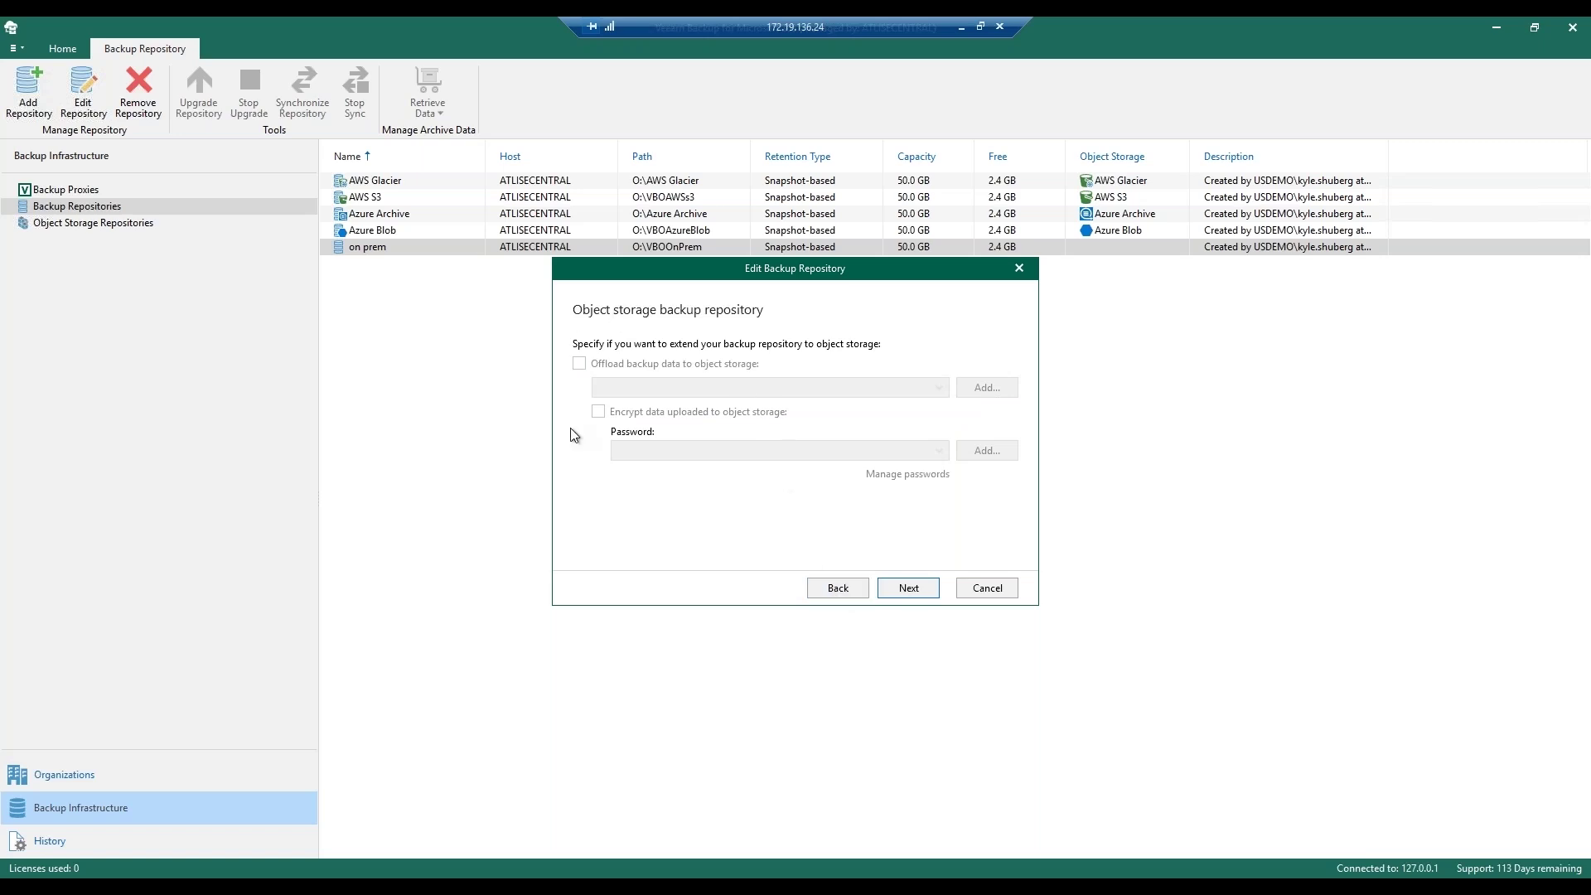
left_click(835, 588)
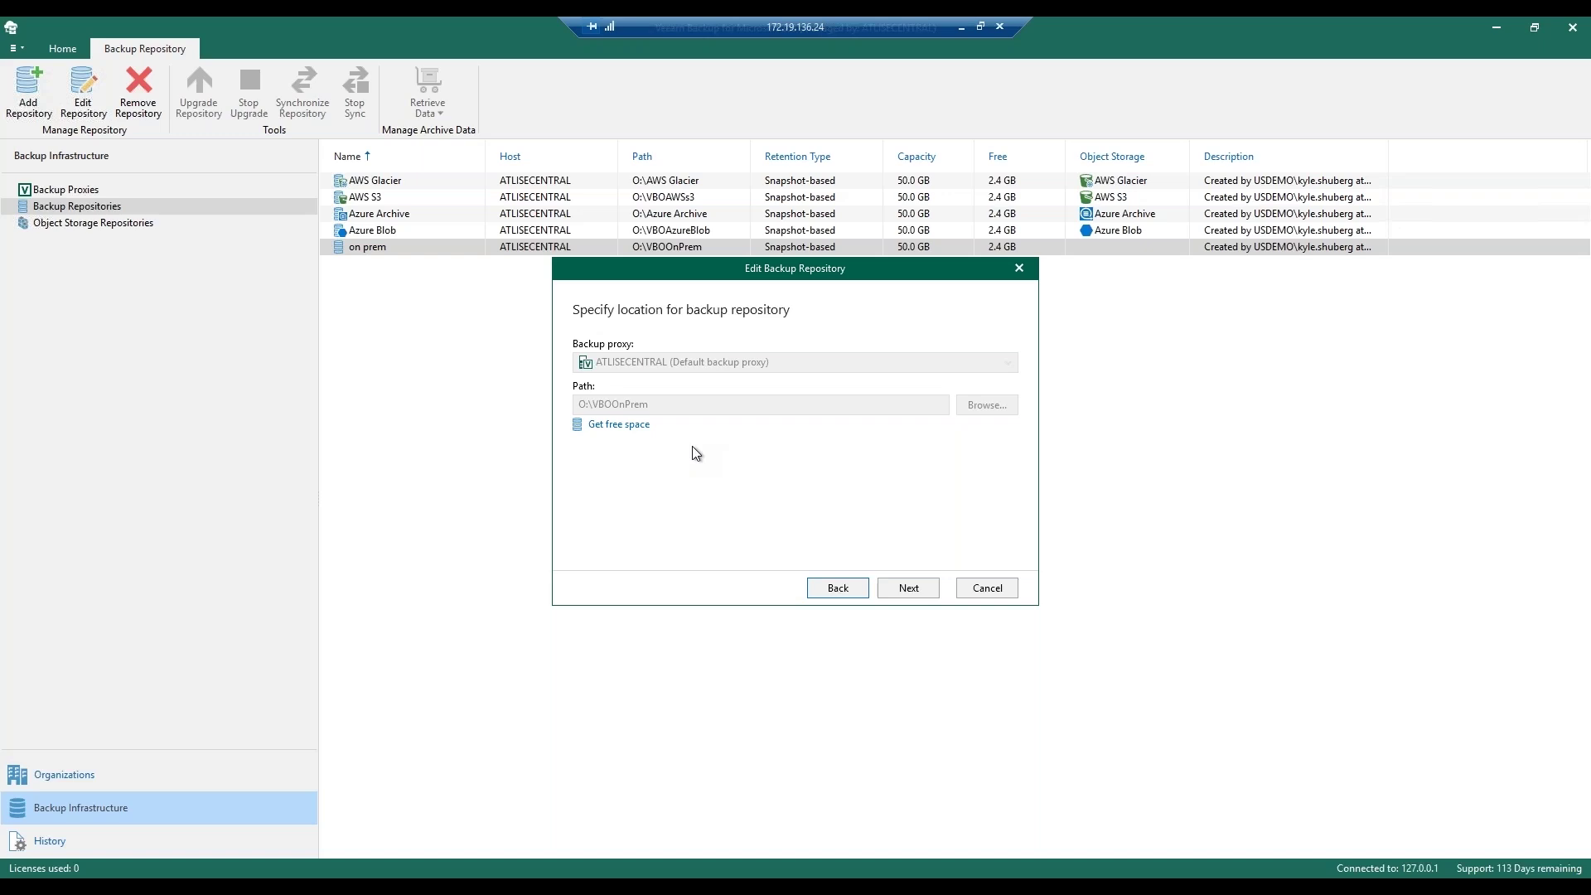
left_click(968, 587)
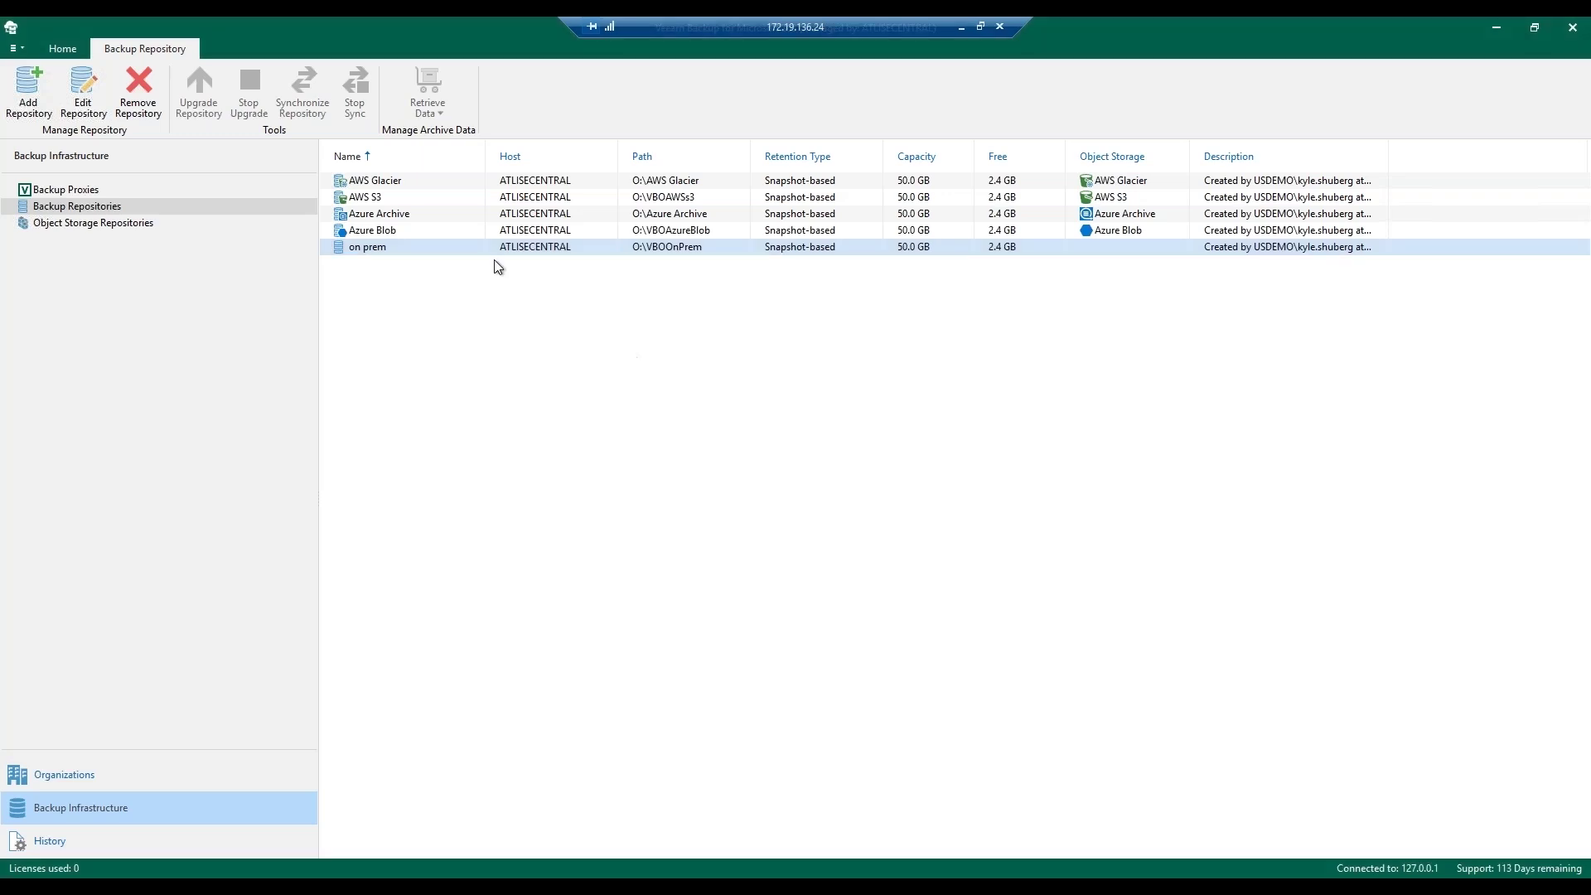
- Examine the Azure Blob backup repository's location and its object storage offload and encryption settings
right_click(390, 227)
left_click(507, 304)
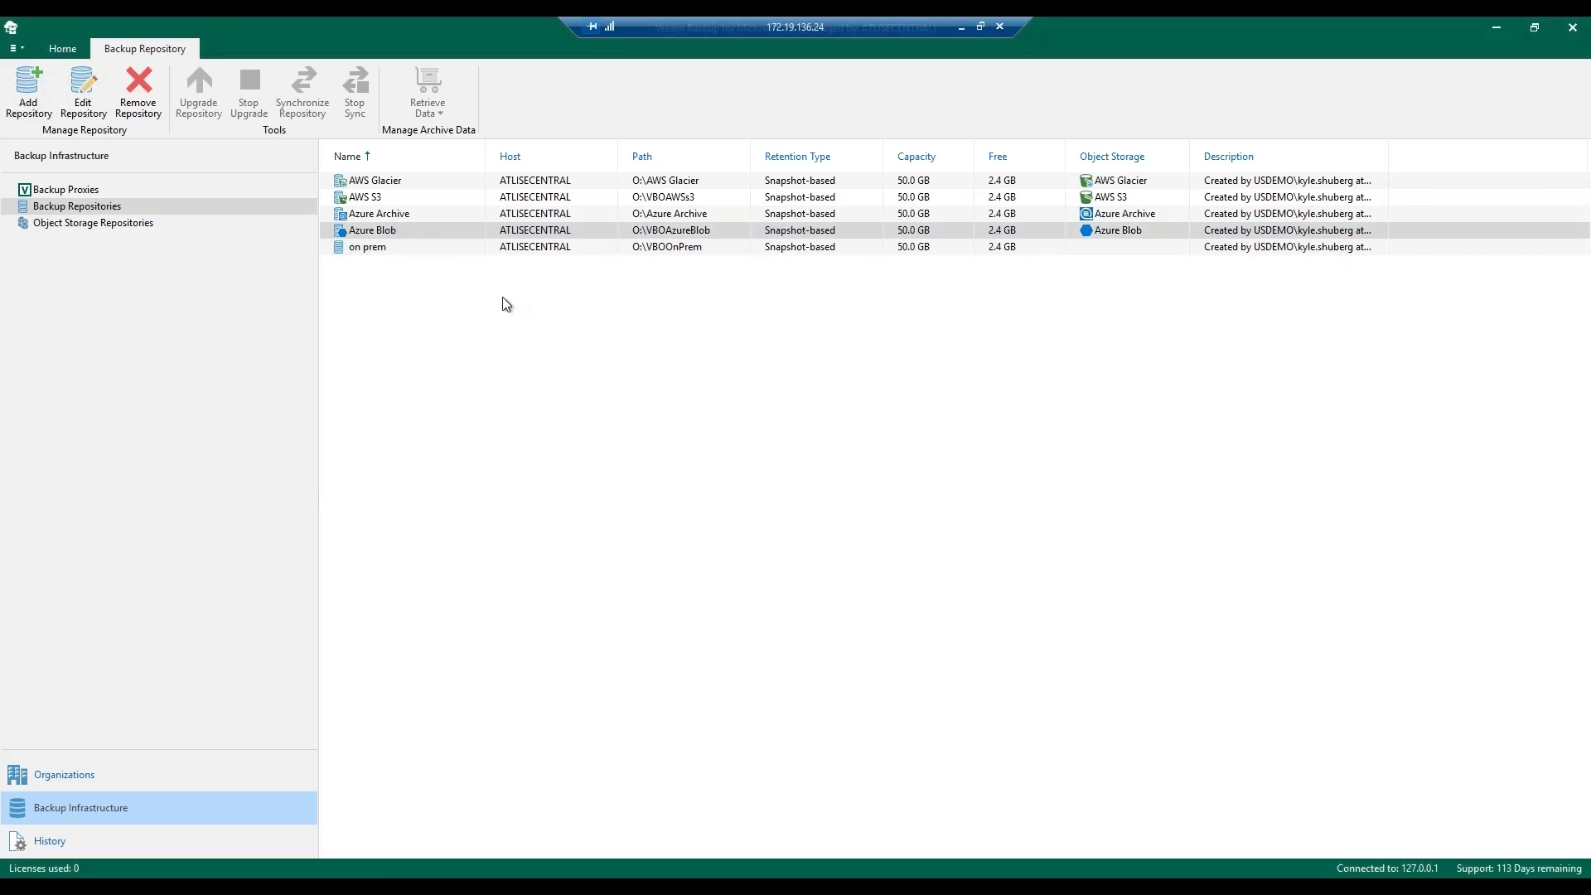
left_click(899, 594)
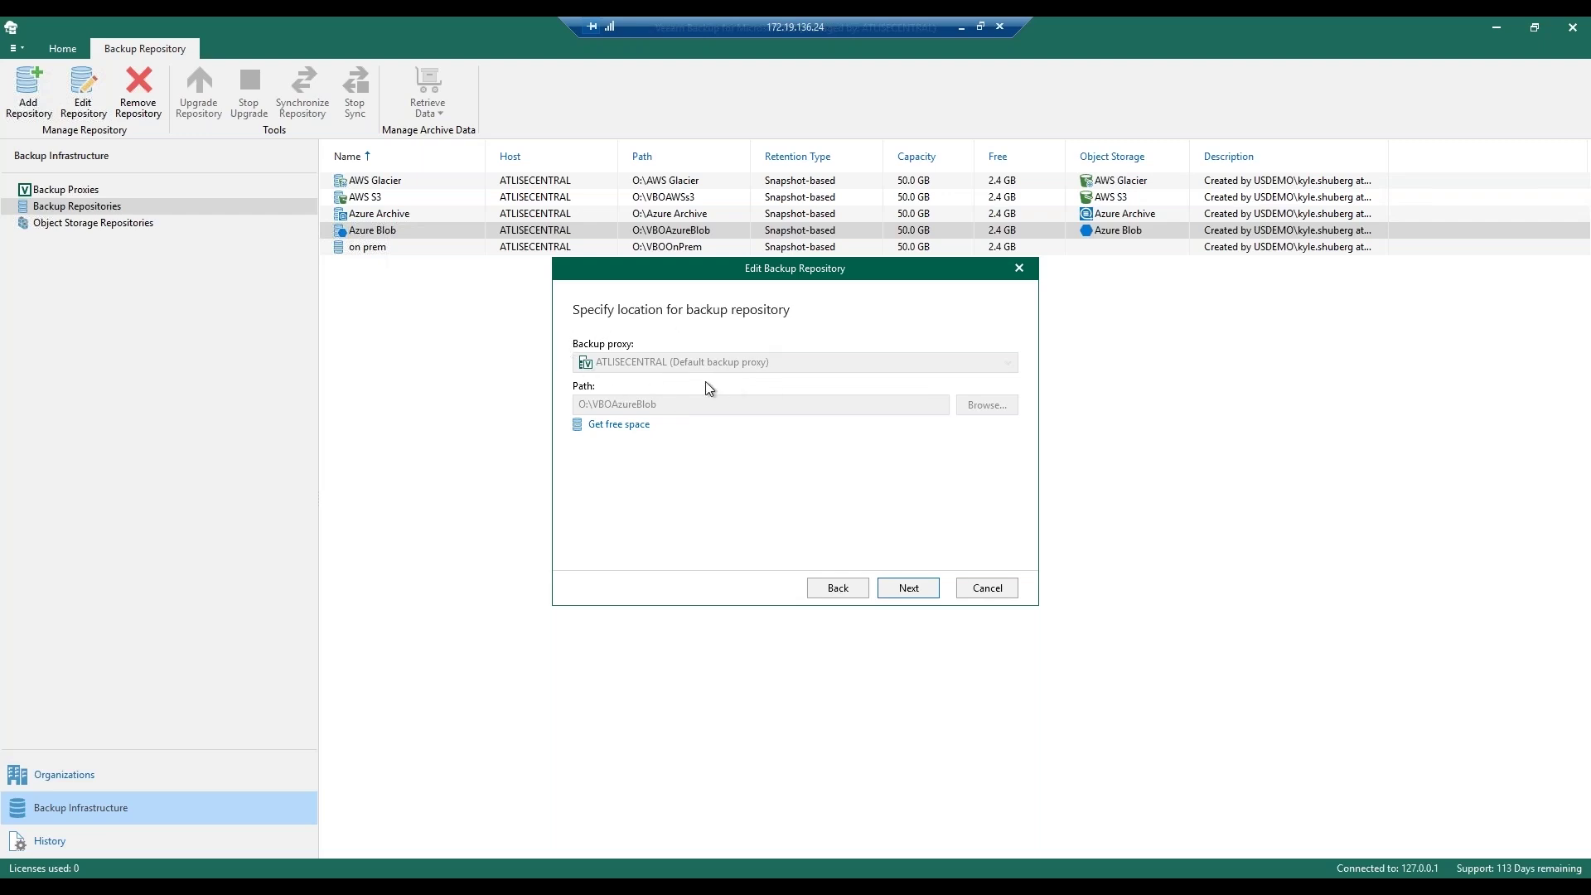
left_click(891, 588)
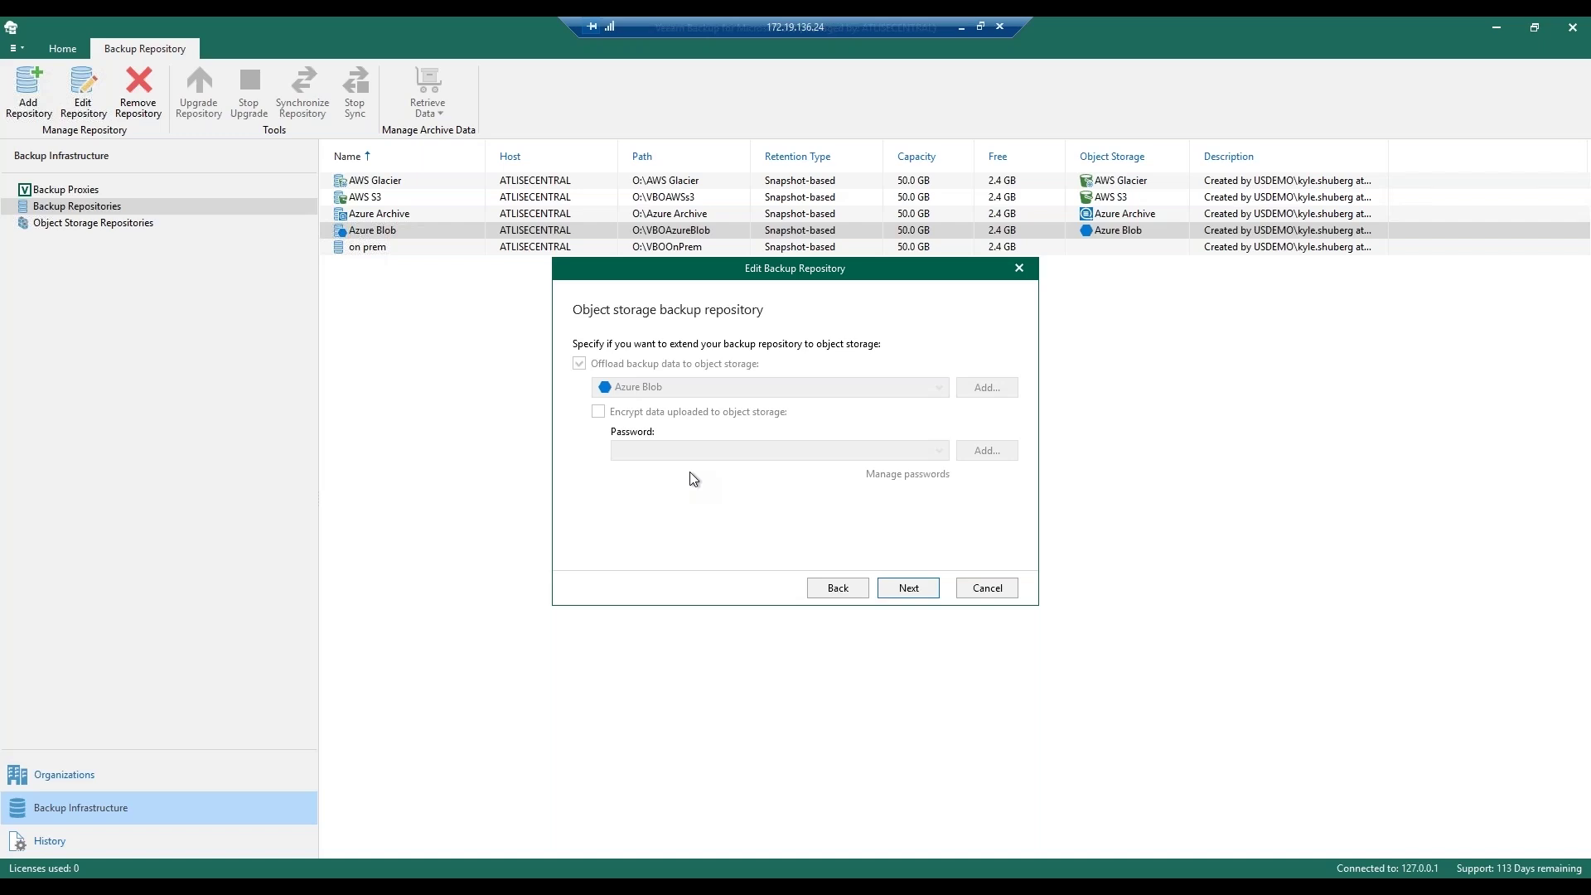
left_click(829, 592)
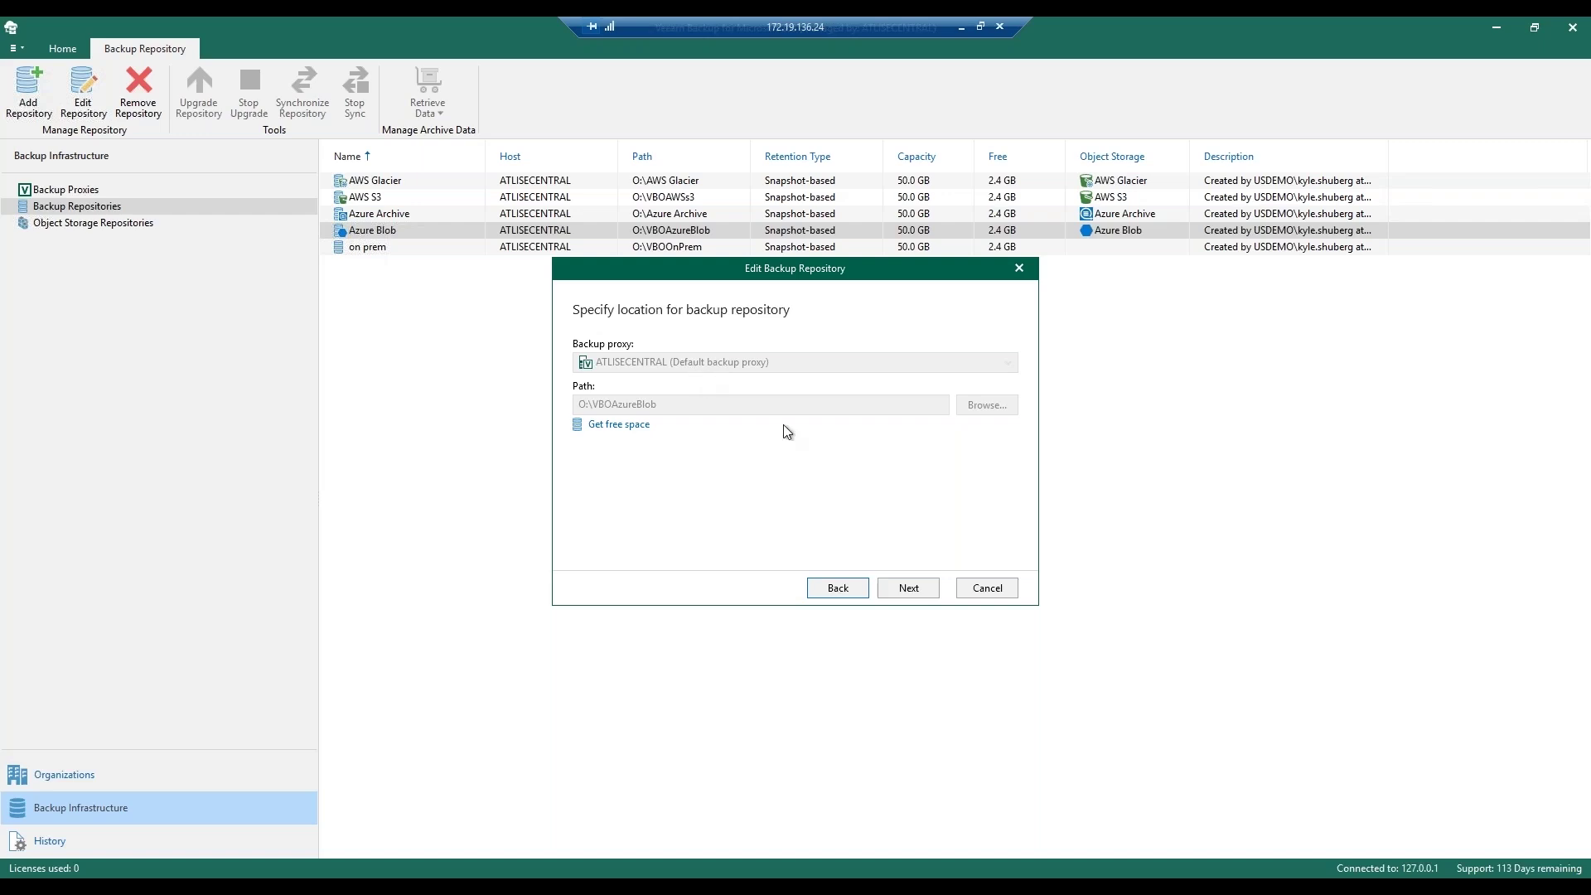
left_click(916, 589)
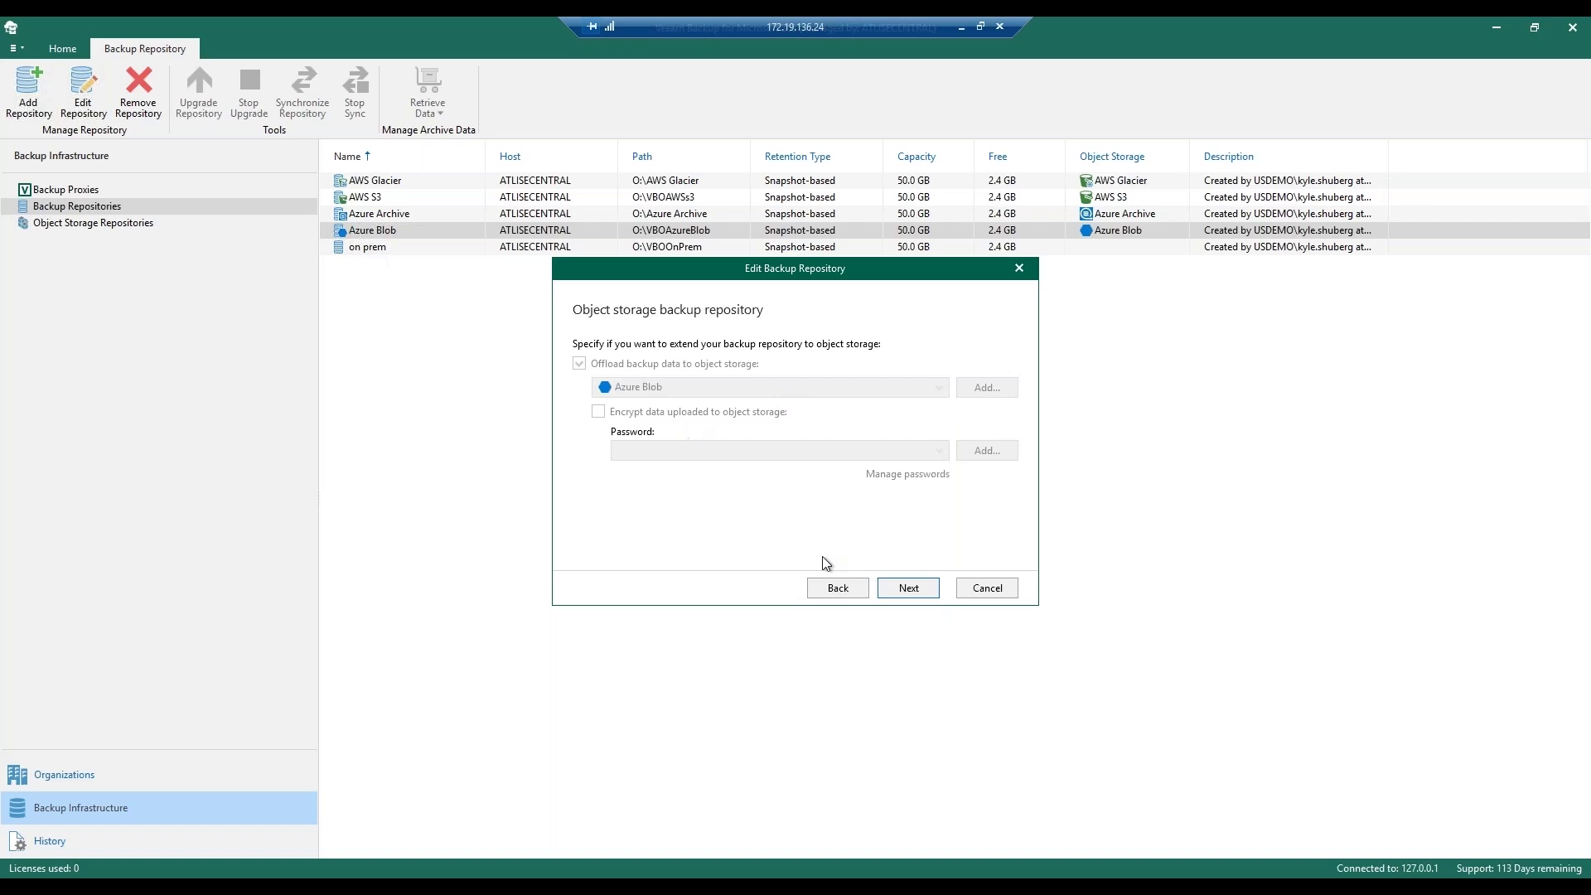
left_click(840, 588)
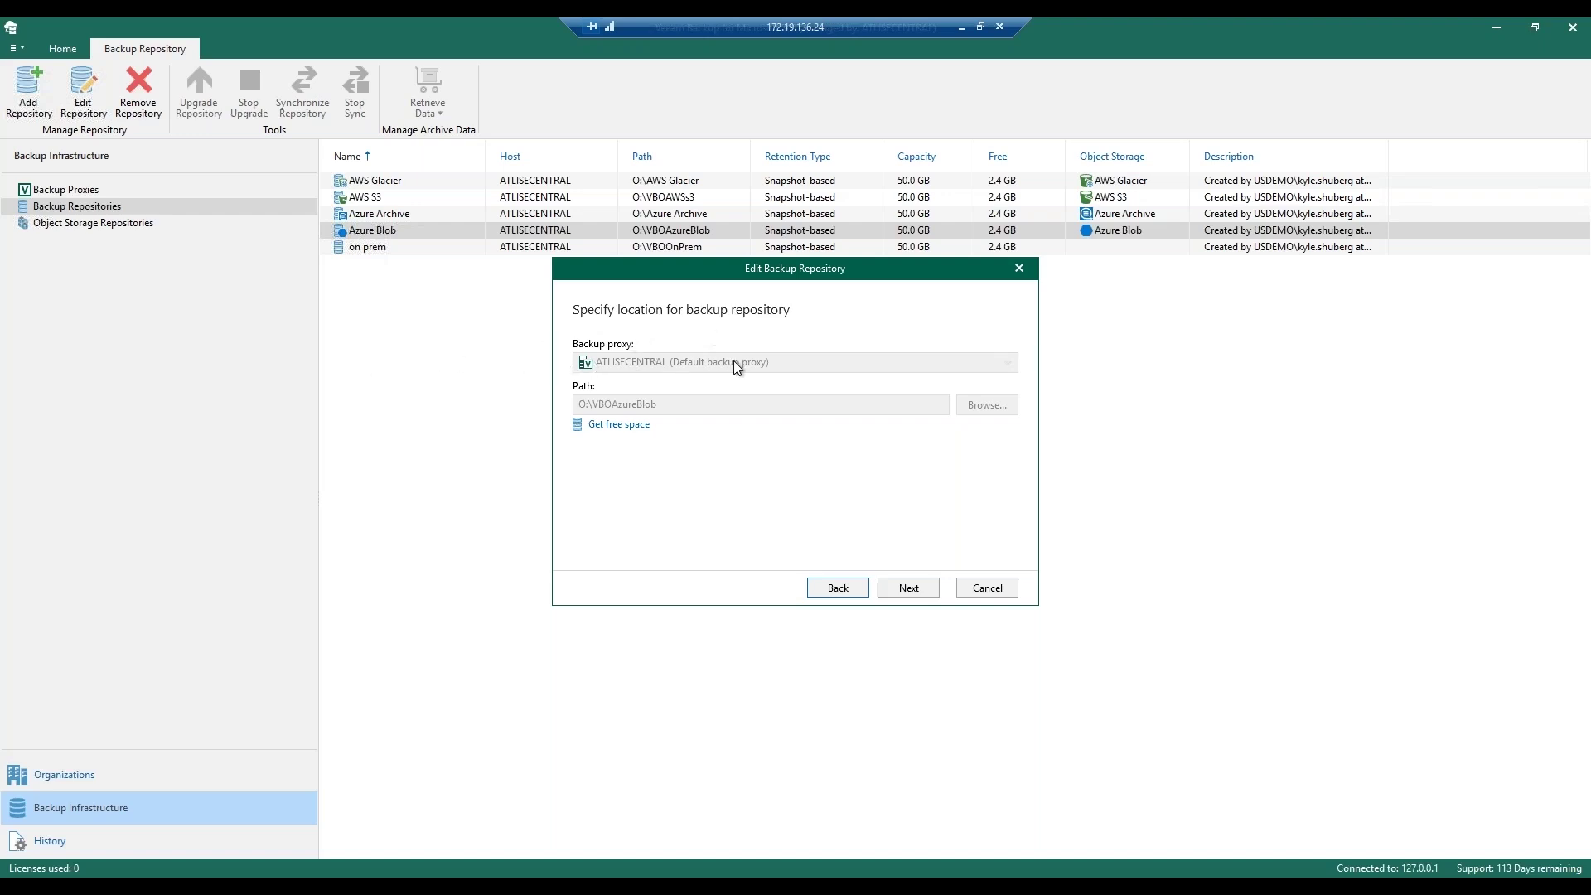
left_click(909, 587)
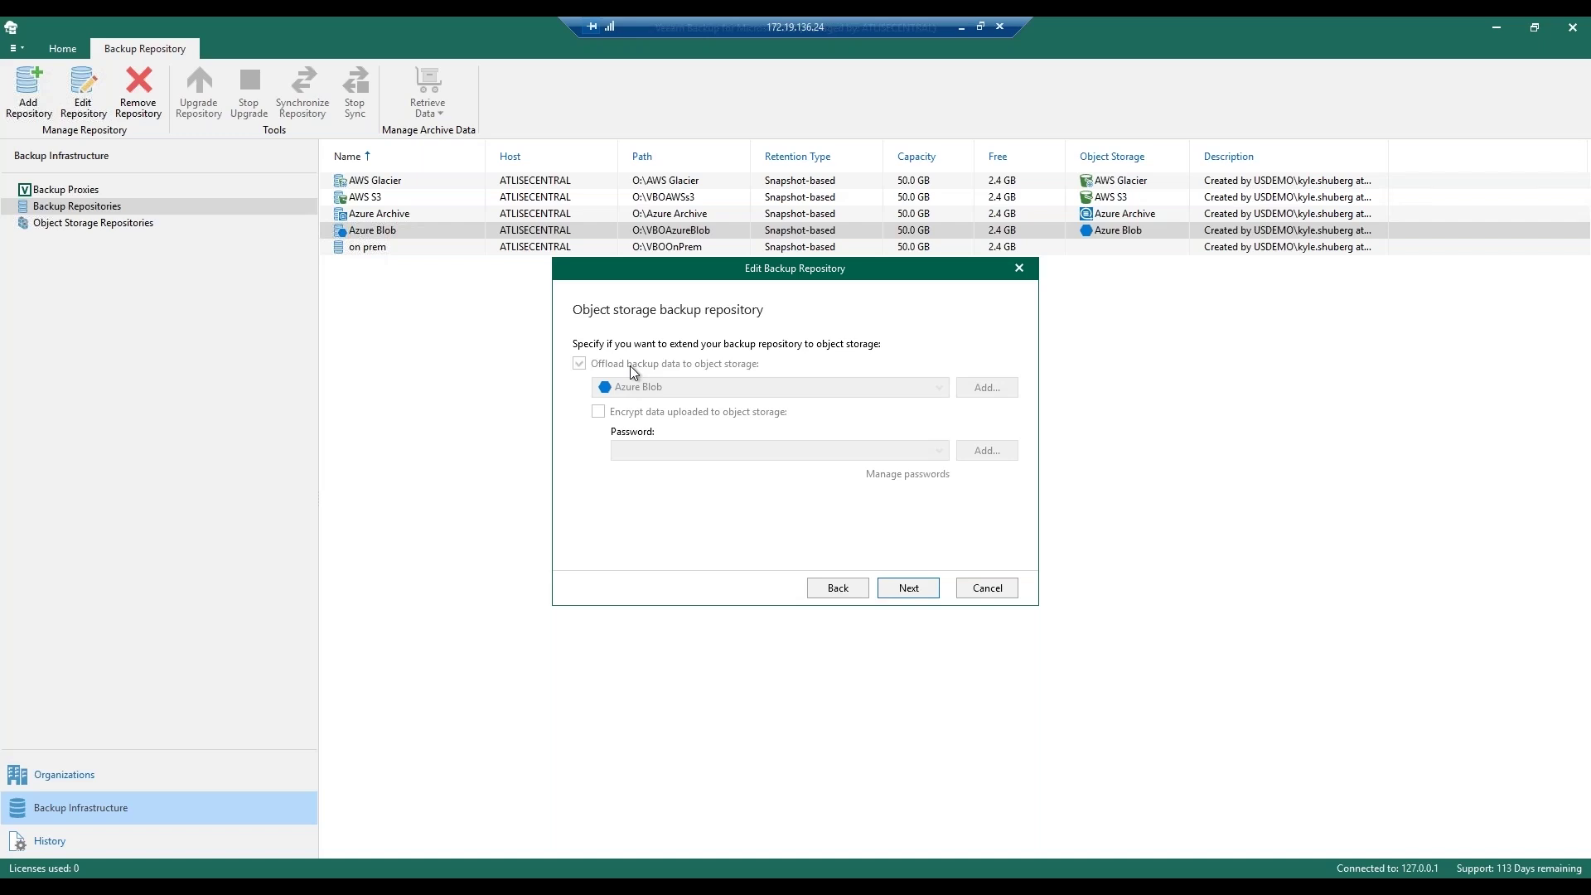
- Review the retention policy periods available for the Azure Blob repository and close its settings without saving
left_click(912, 586)
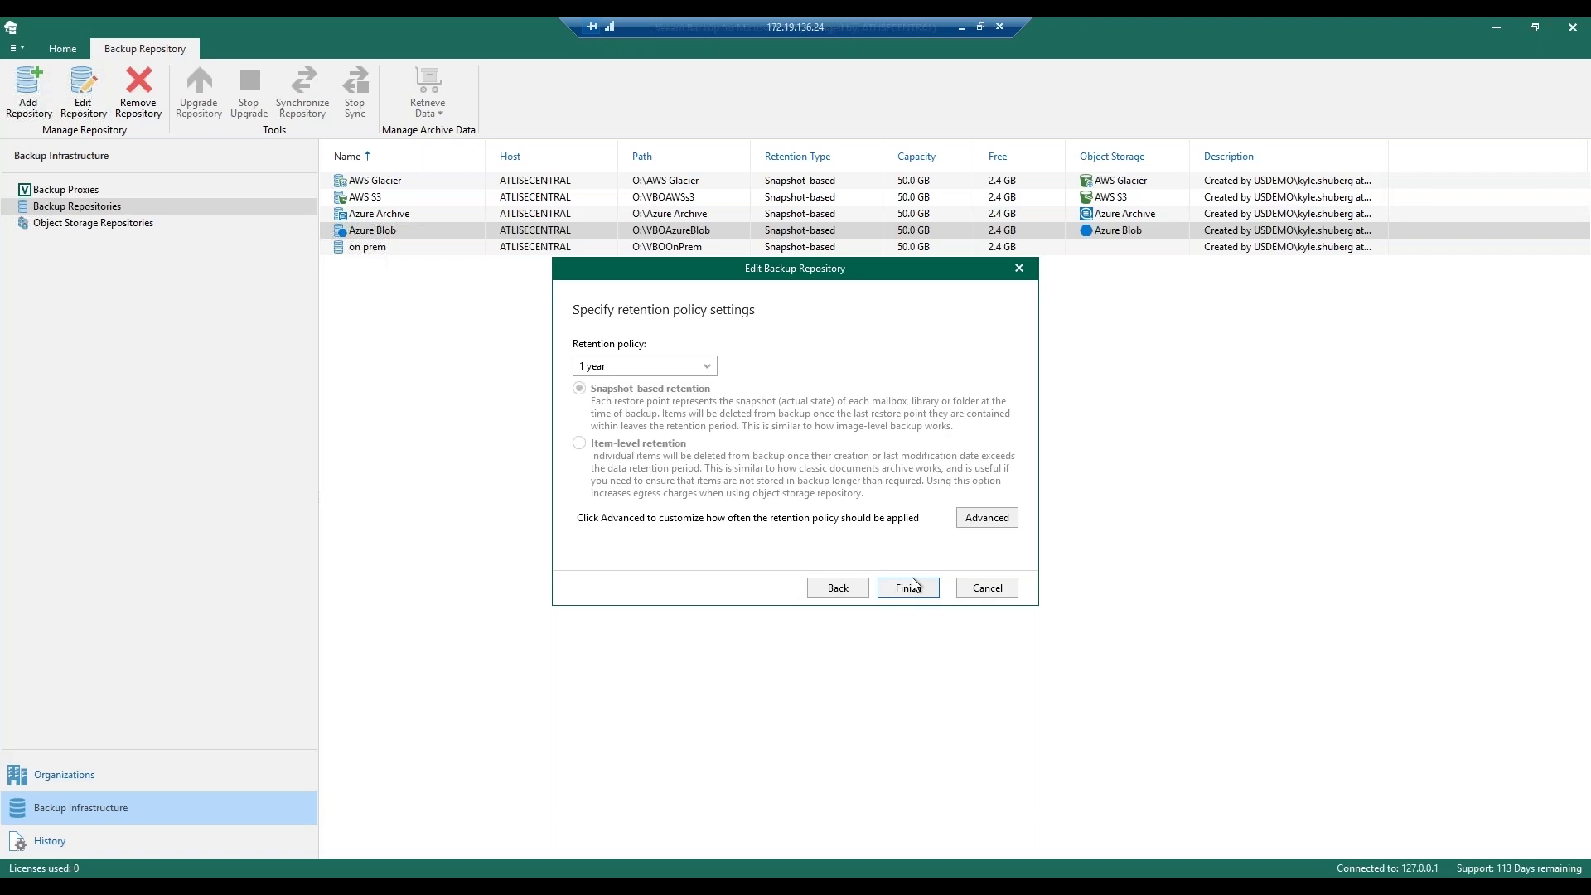
left_click(680, 367)
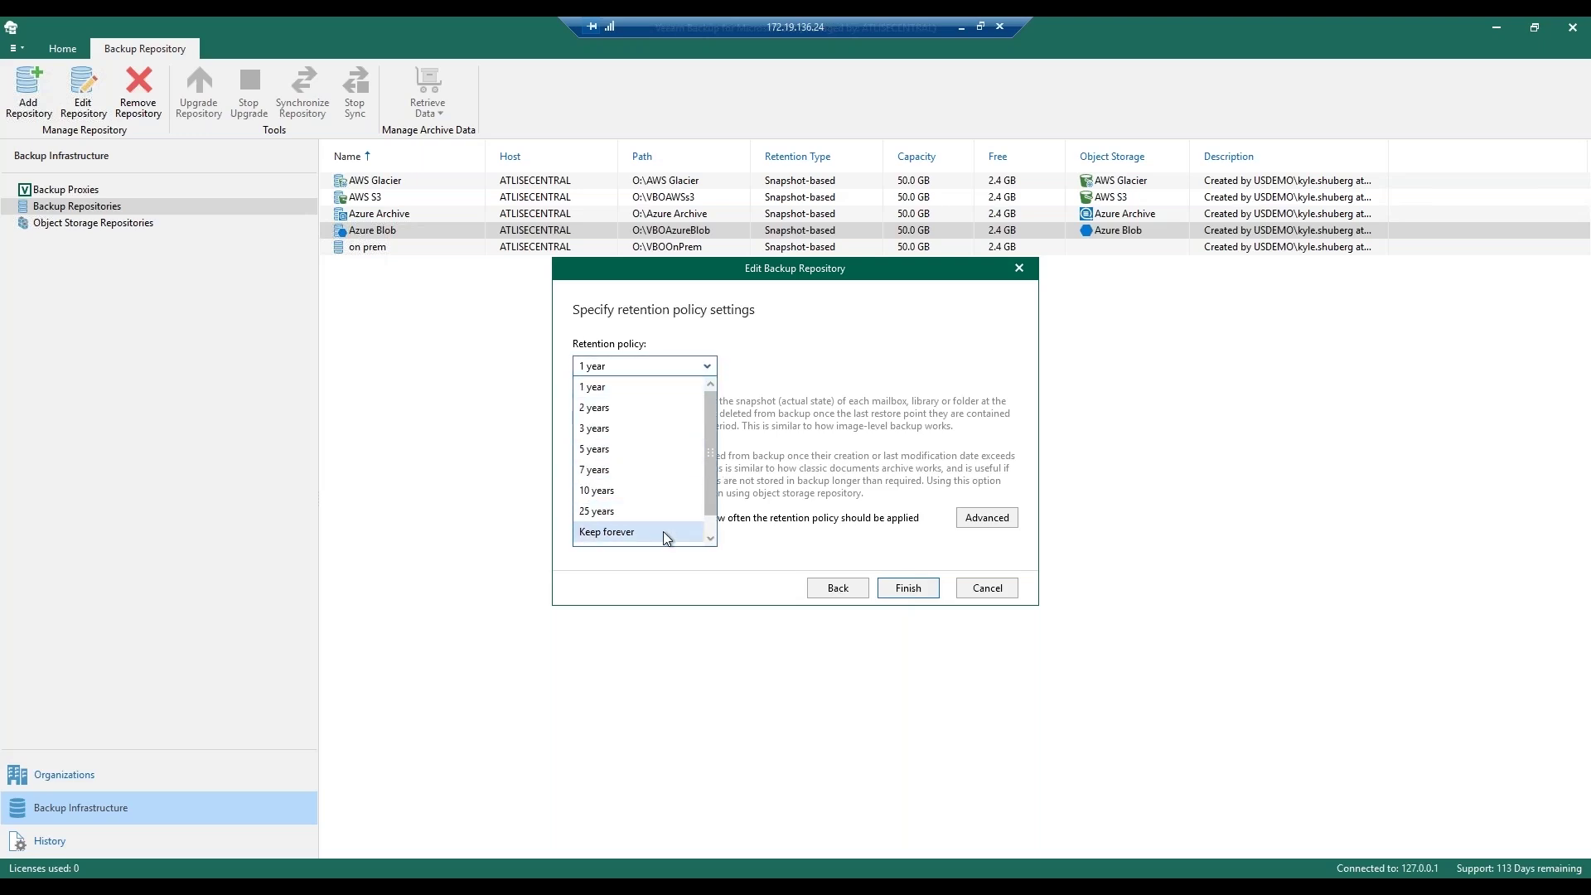
scroll(662, 489, "down", 1)
left_click(830, 343)
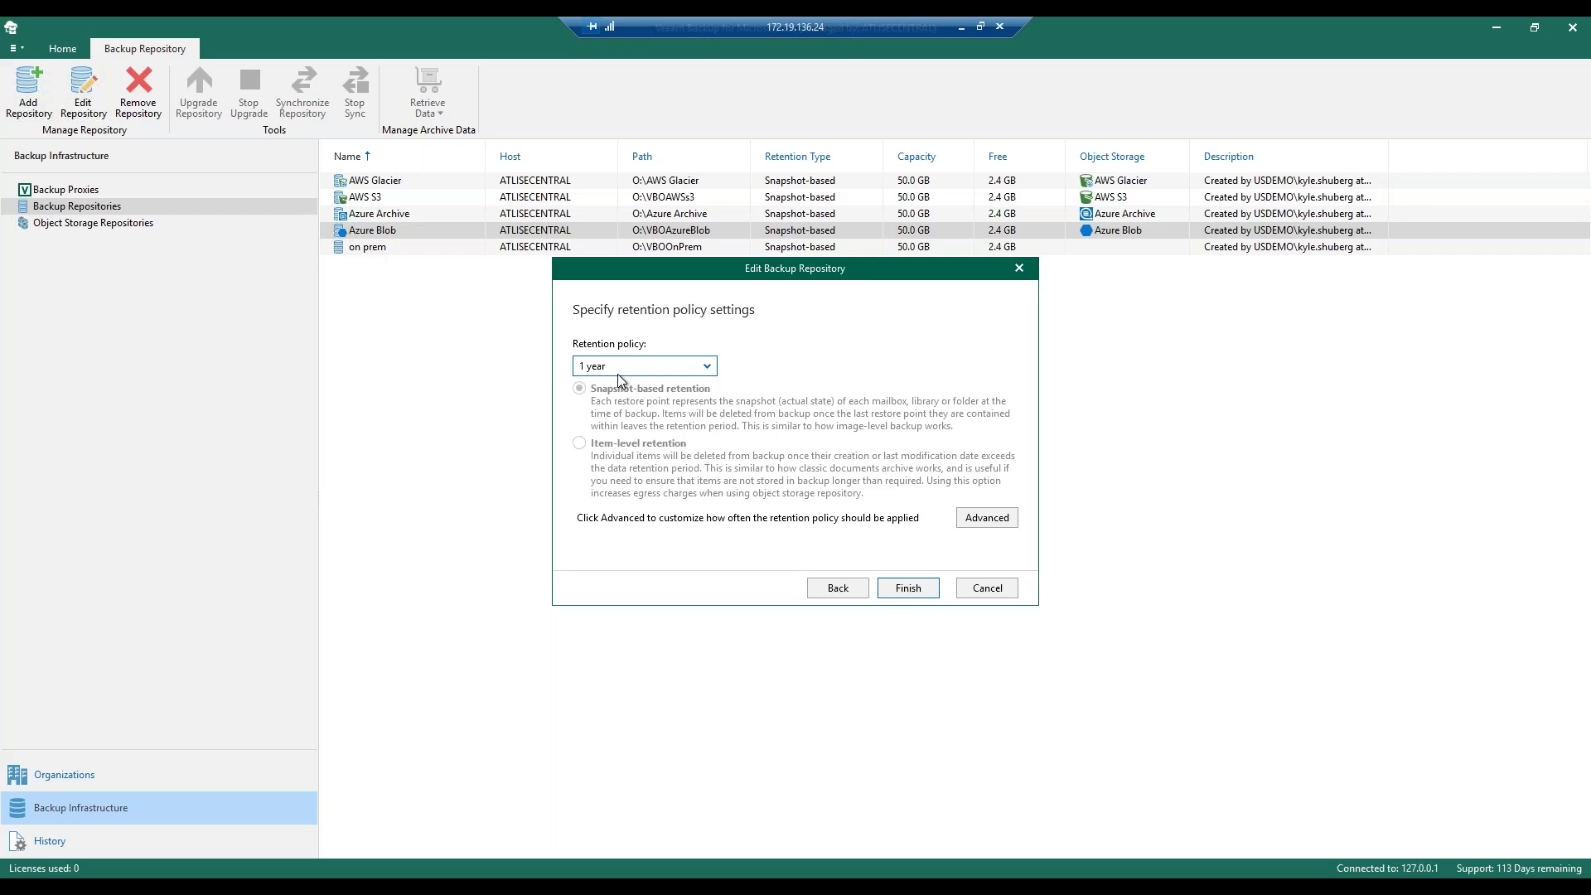
left_click(970, 590)
- Start adding an organization, look at the Hybrid deployment type's services, and continue with Microsoft 365 as the deployment type
left_click(53, 772)
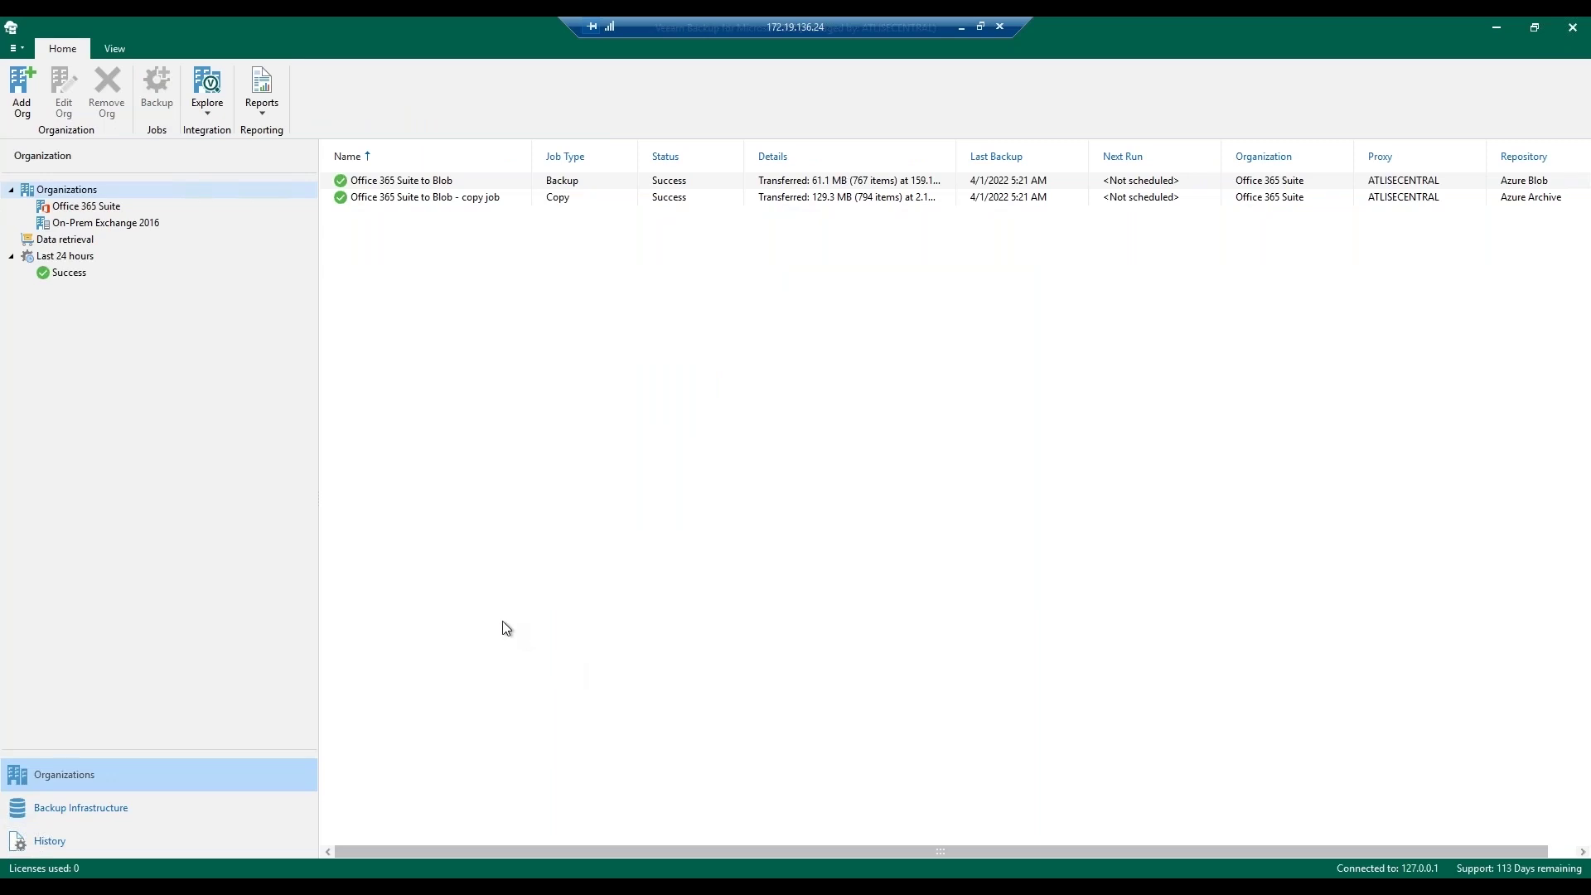
left_click(21, 91)
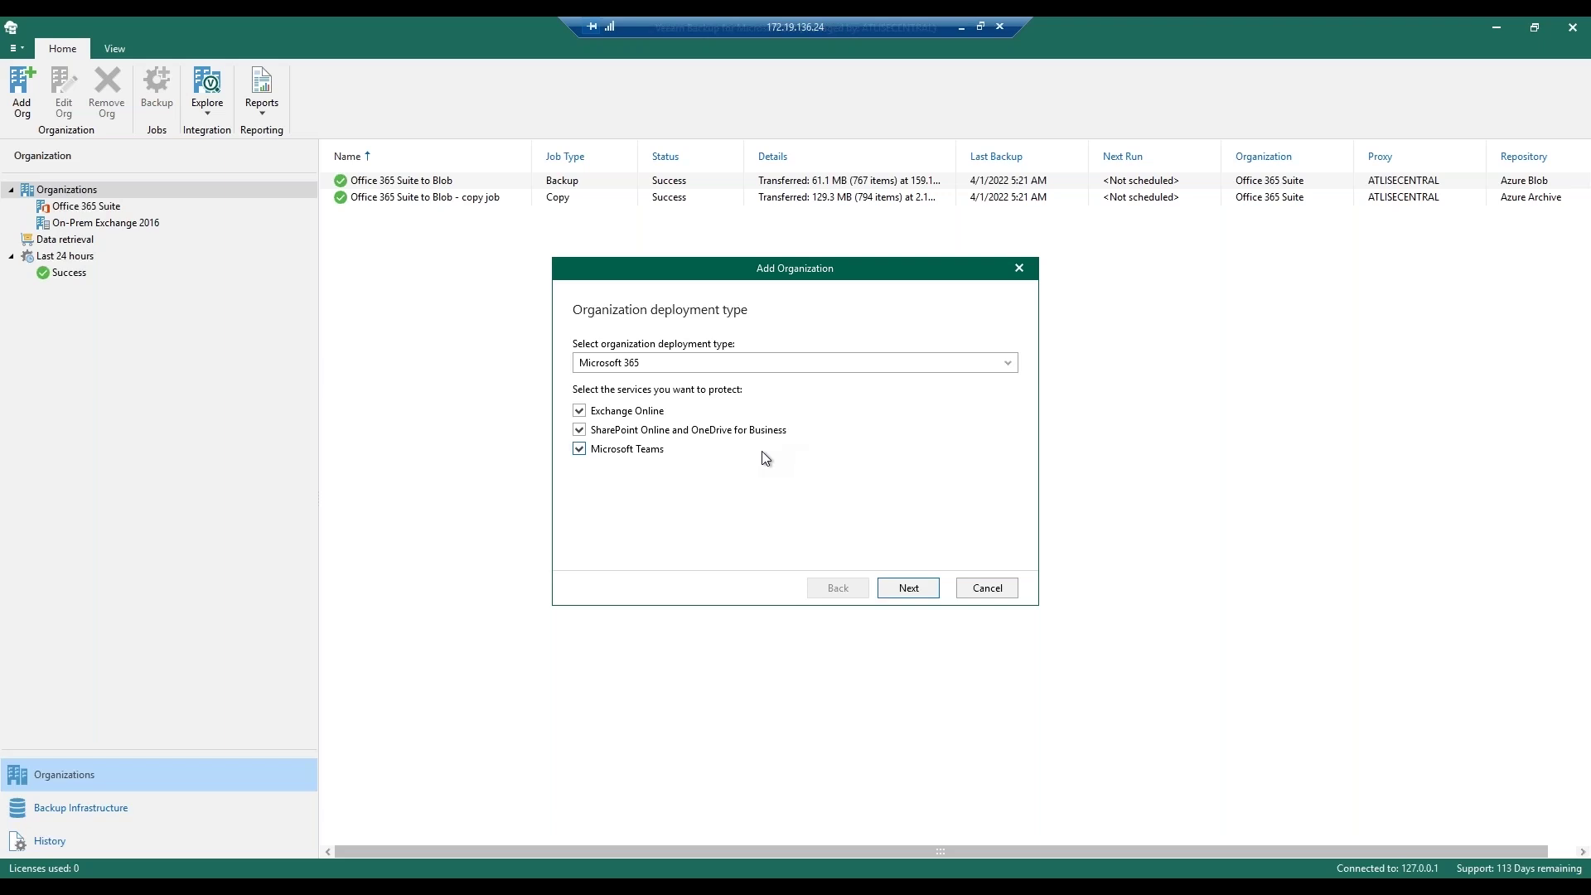
left_click(664, 363)
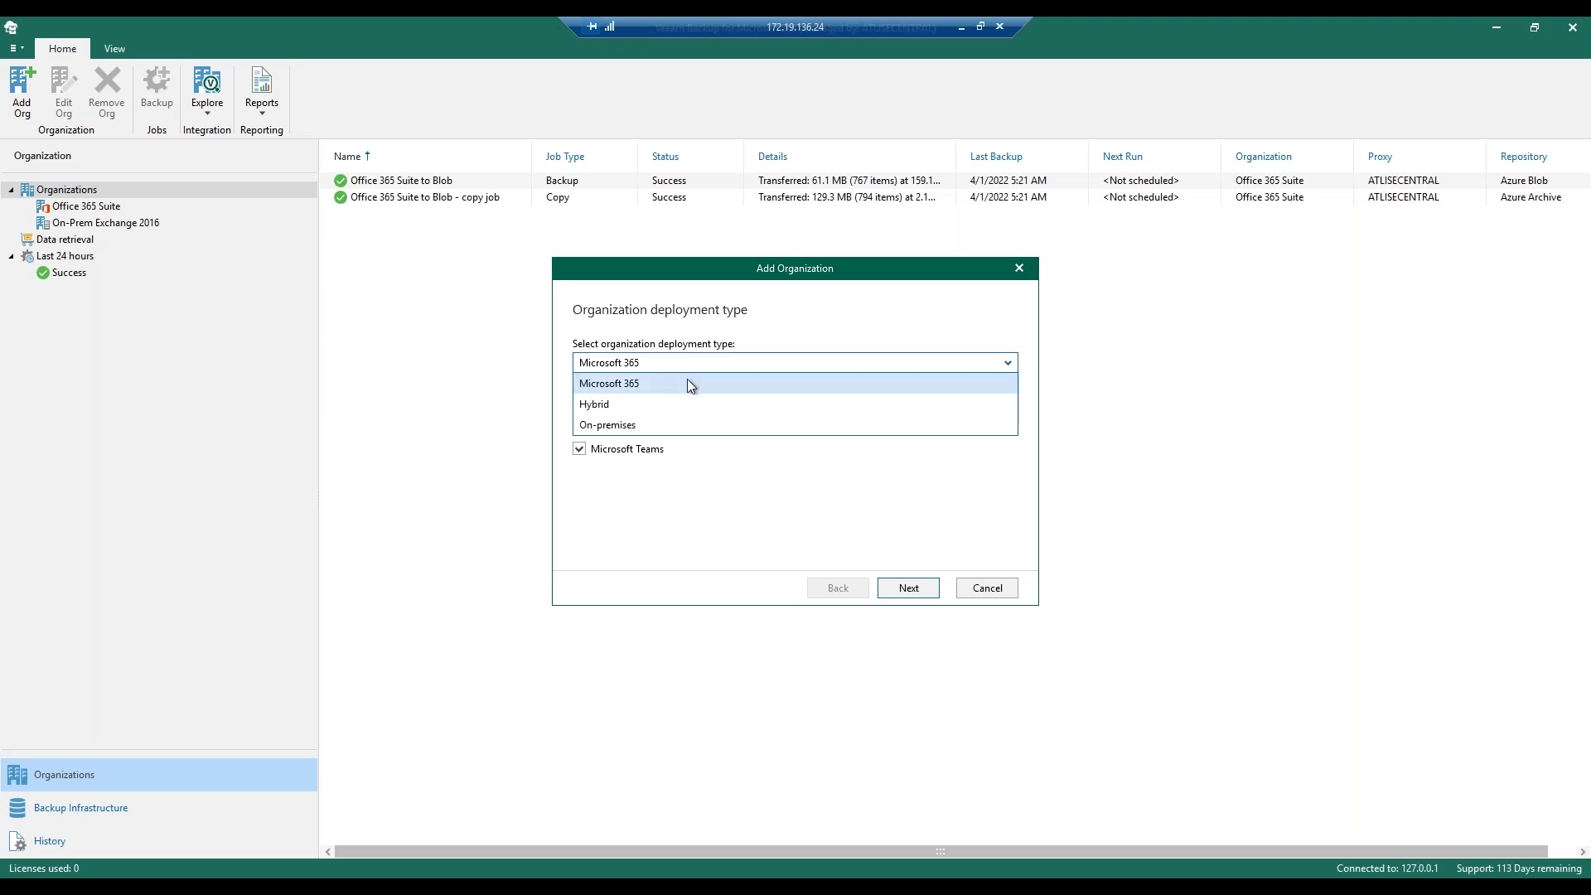
left_click(705, 406)
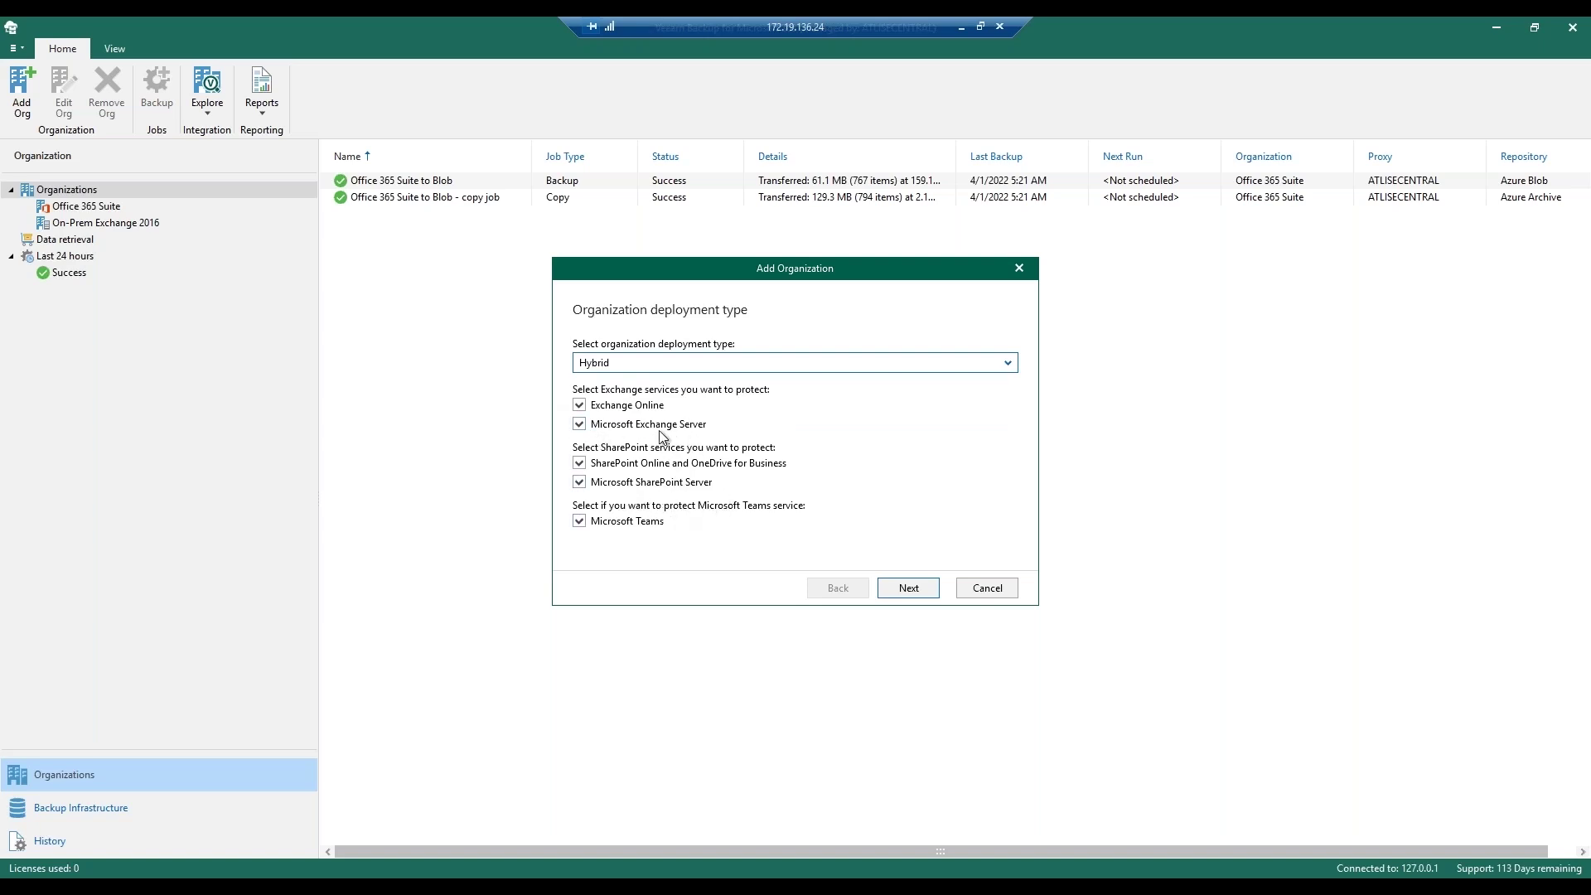
left_click(630, 366)
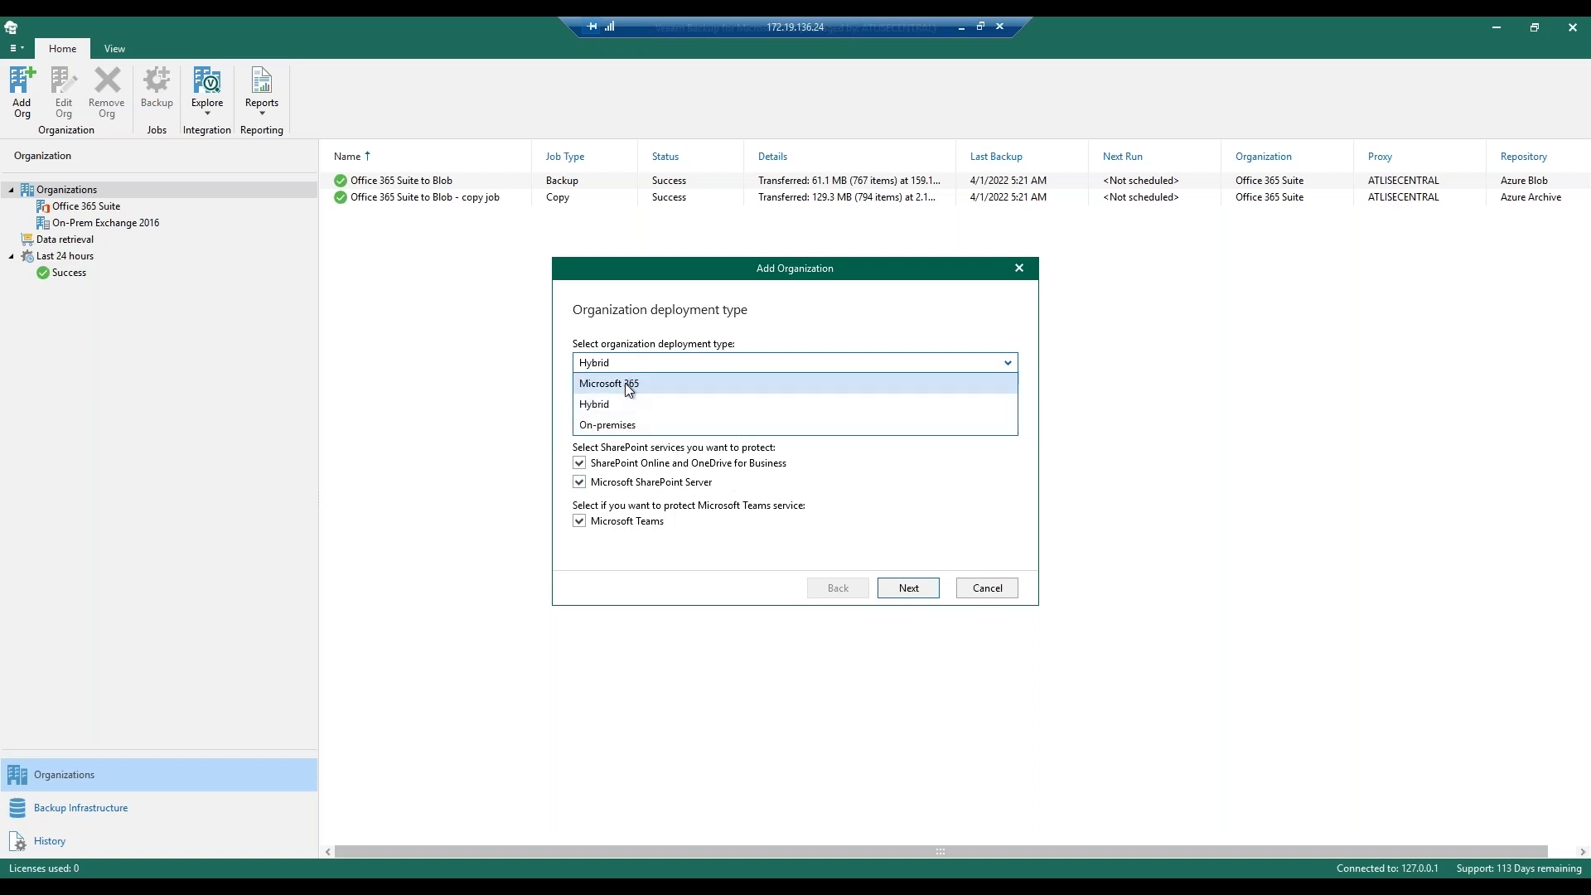
left_click(629, 381)
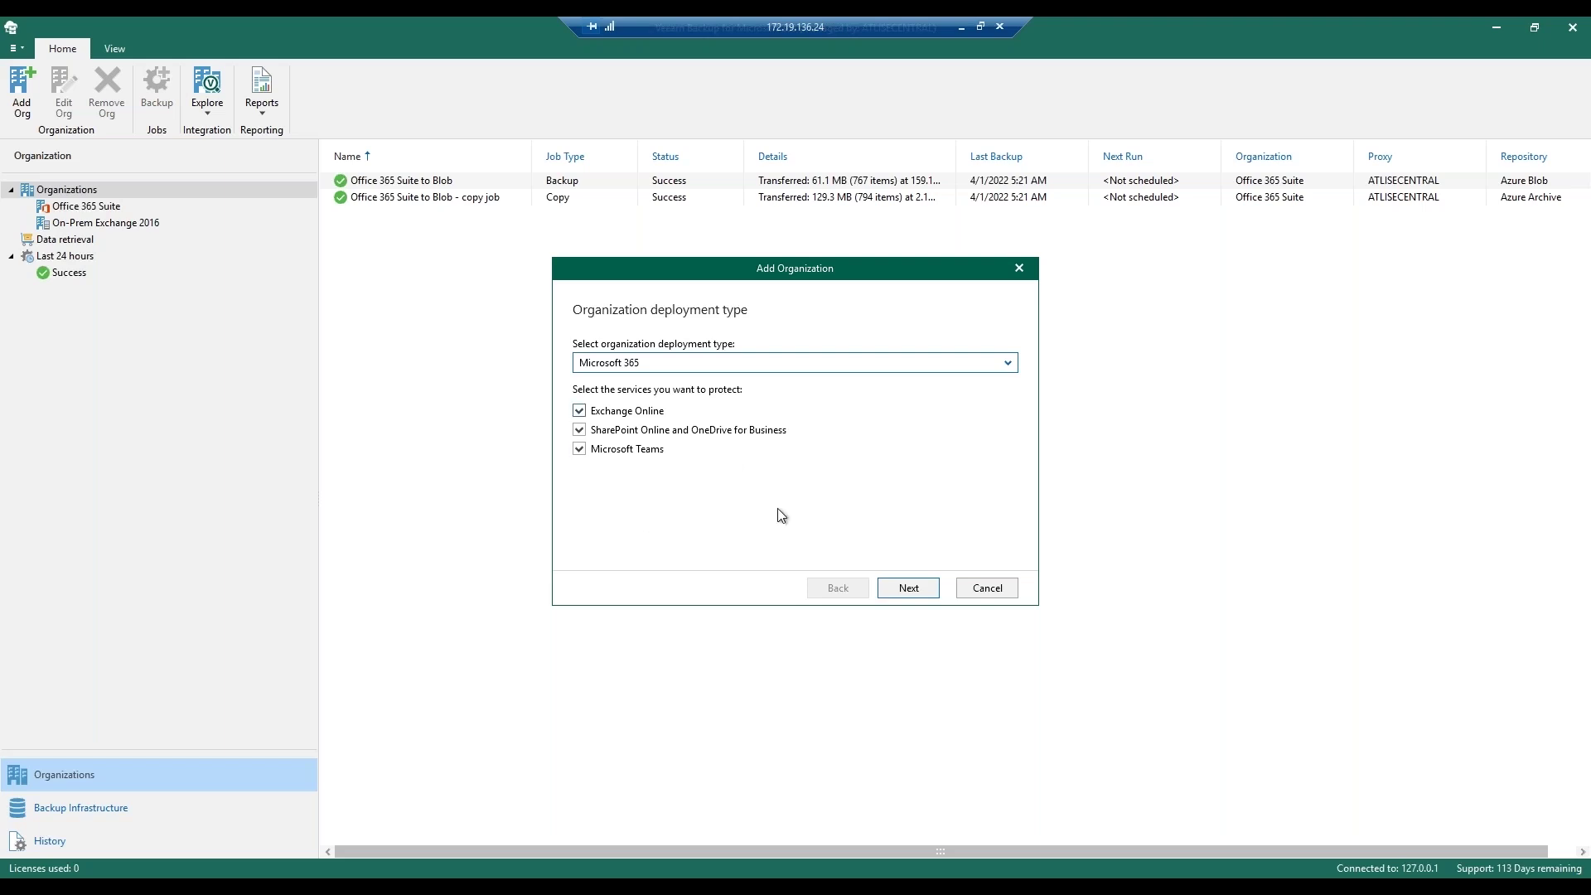
left_click(912, 589)
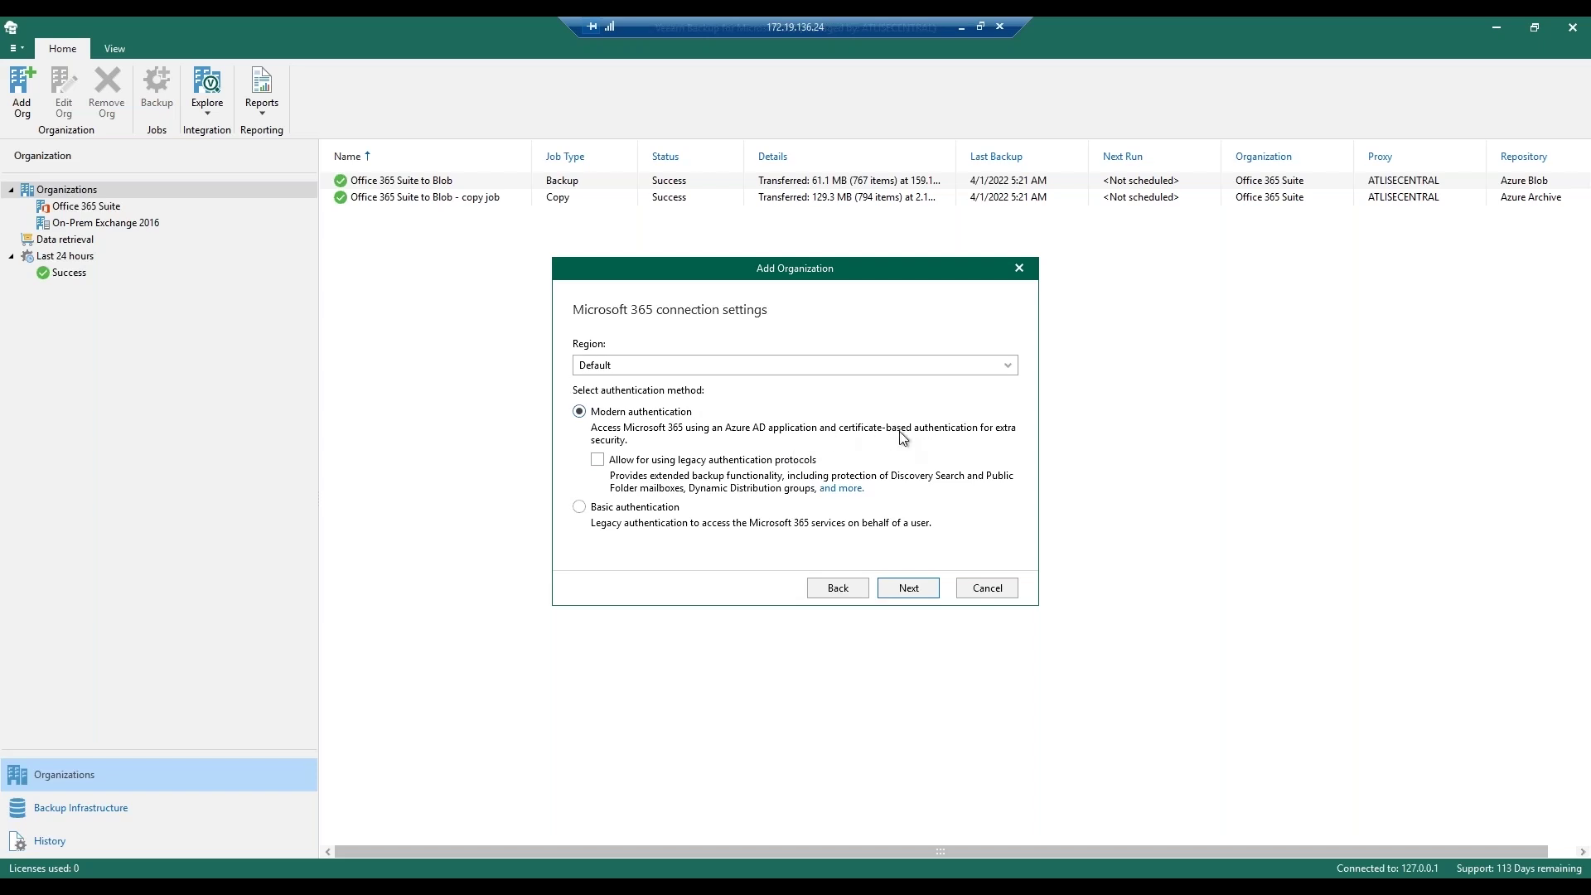
- Choose Basic authentication to view its Exchange Online credentials form, and return to Modern authentication
left_click(632, 509)
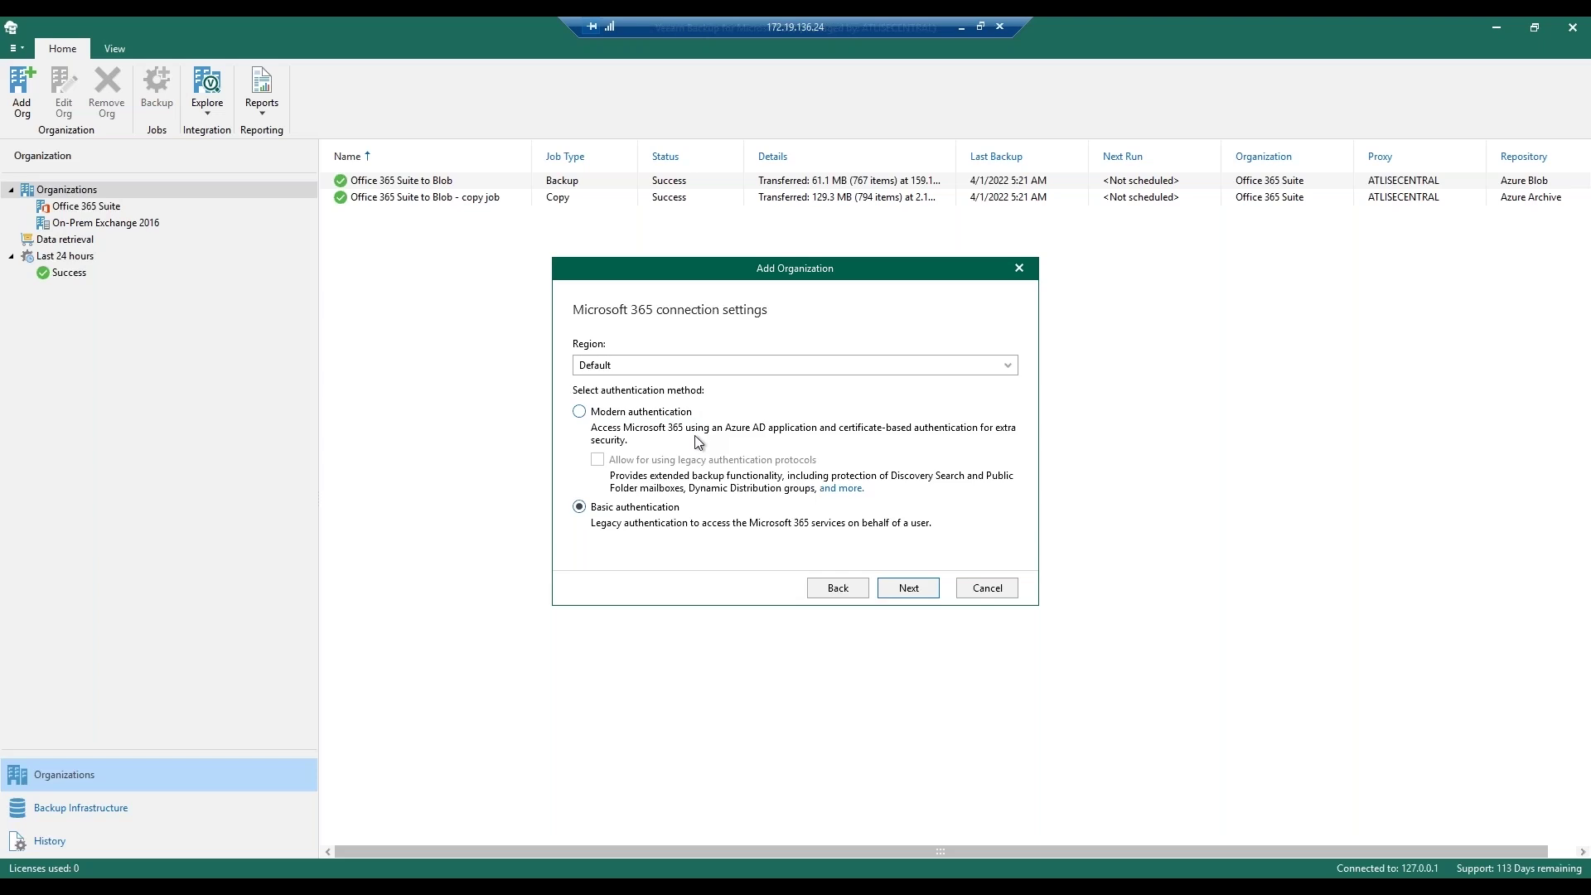
left_click(896, 595)
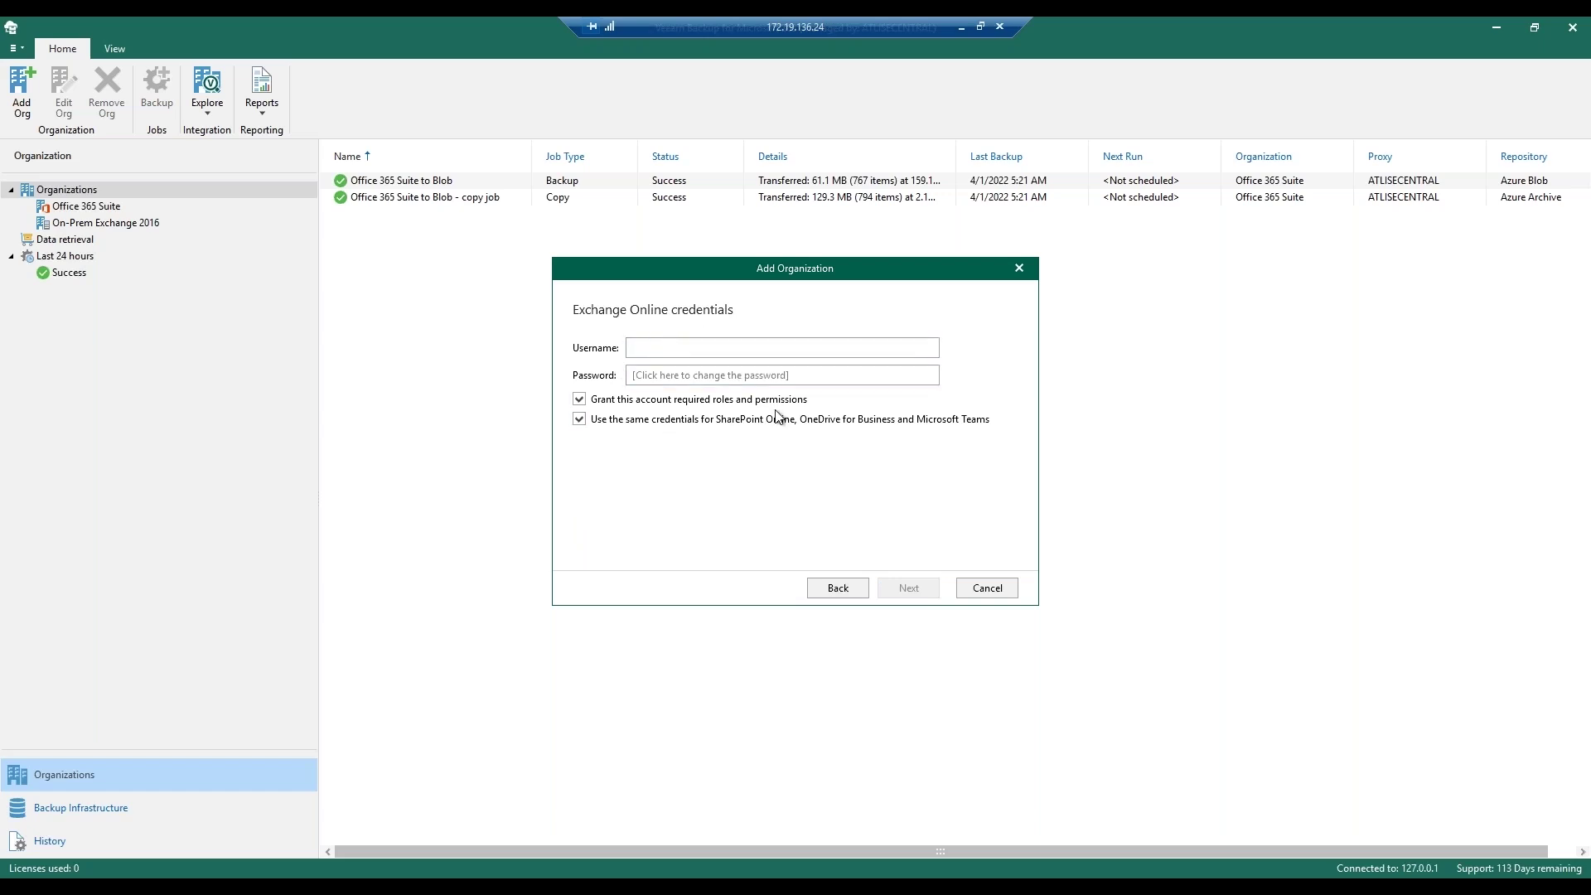
left_click(849, 589)
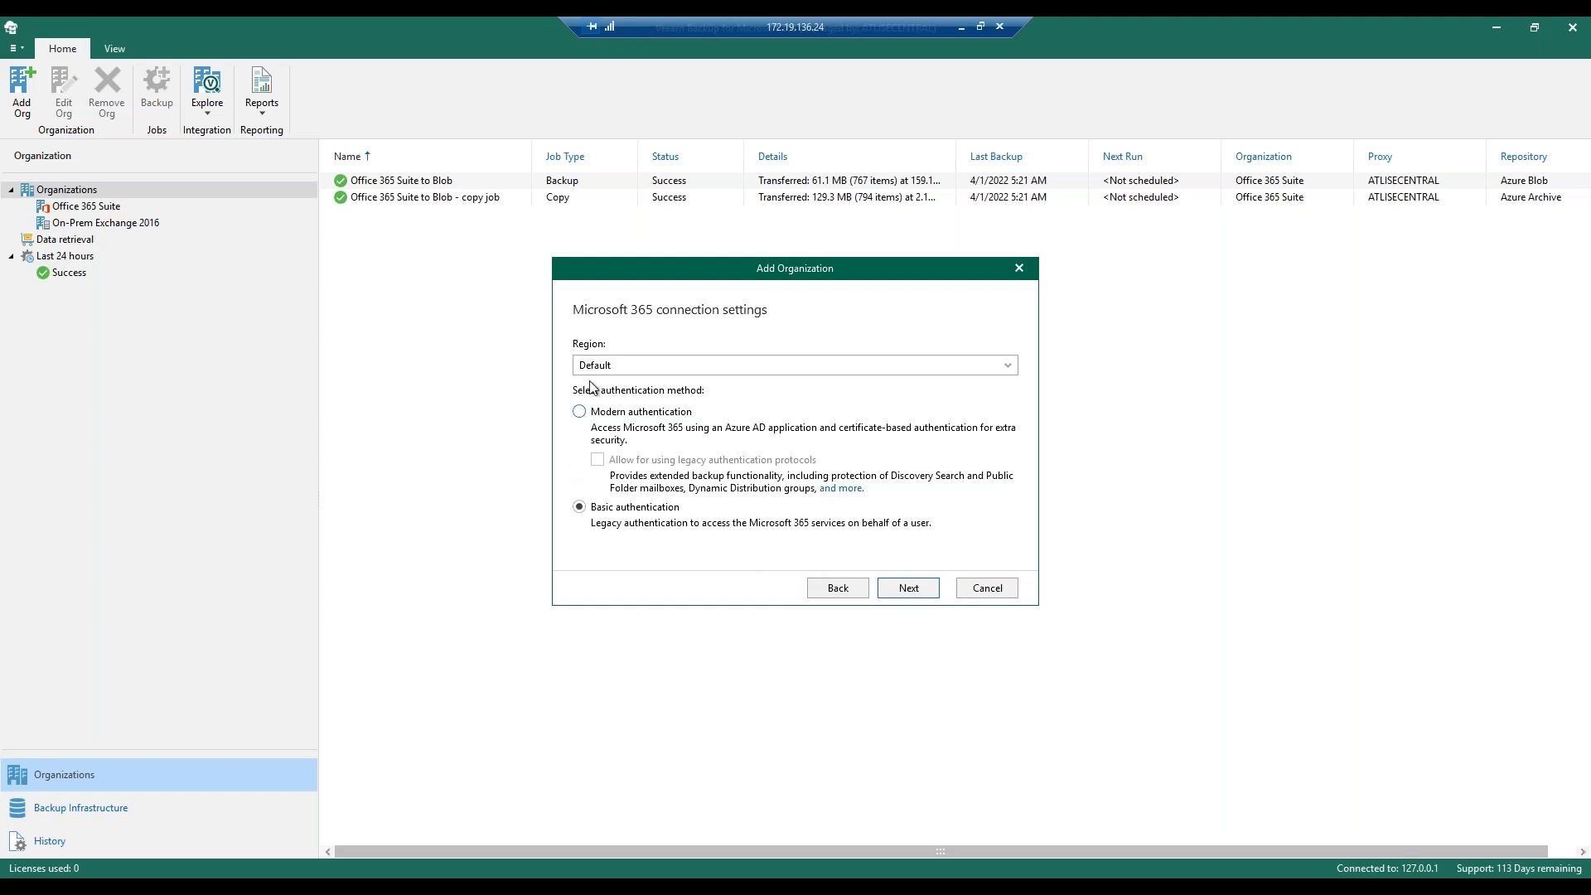
left_click(623, 413)
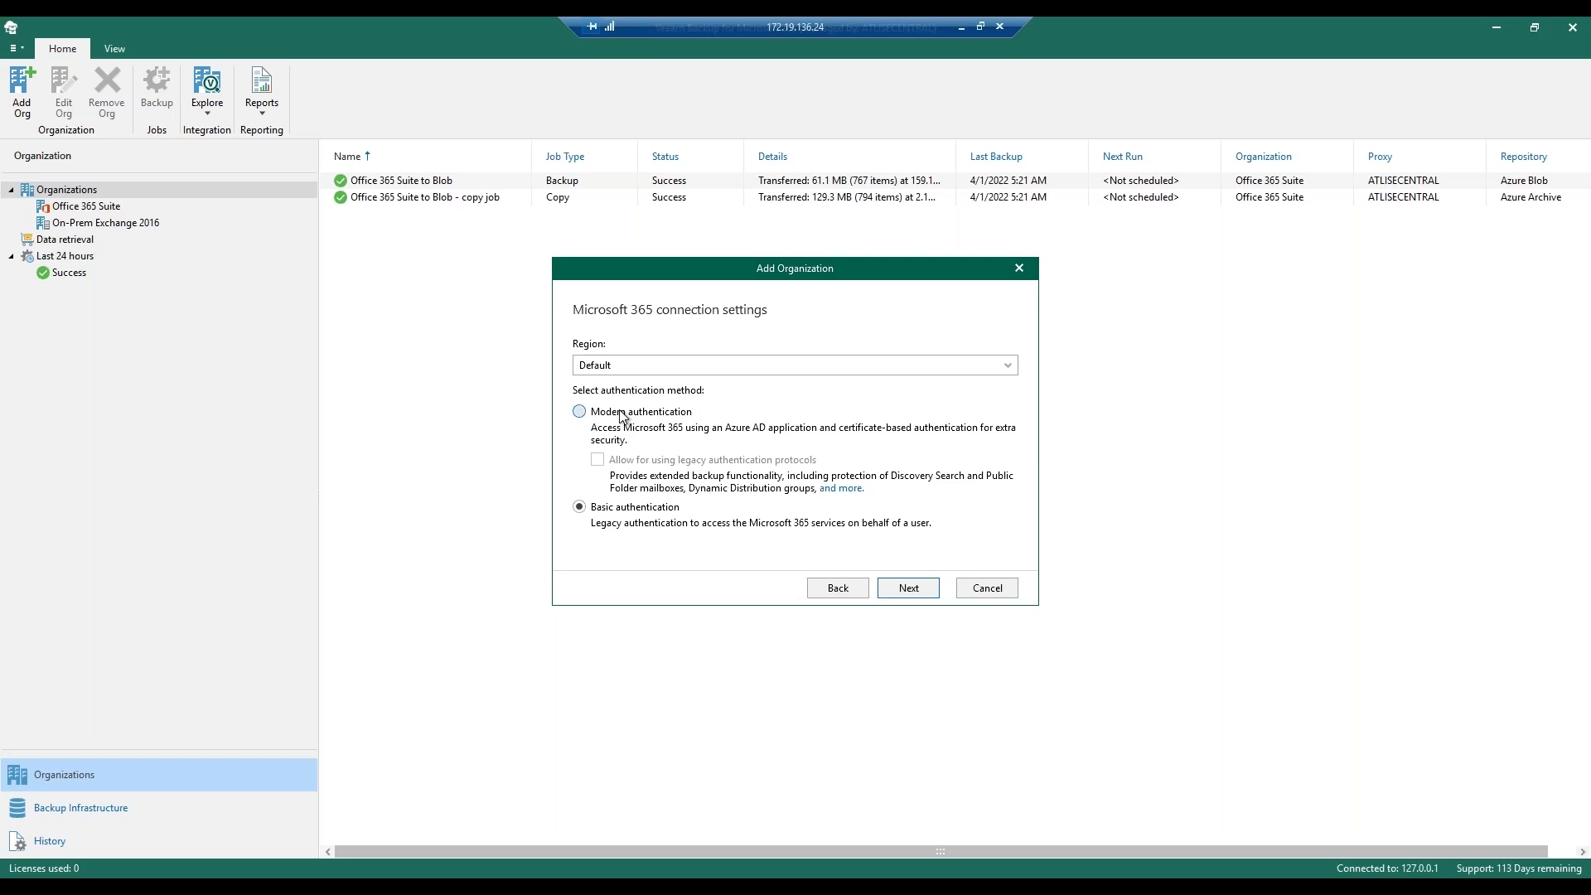
- Continue with Modern authentication and automatic Azure AD application registration, look at the certificate installation options, and cancel them
left_click(908, 587)
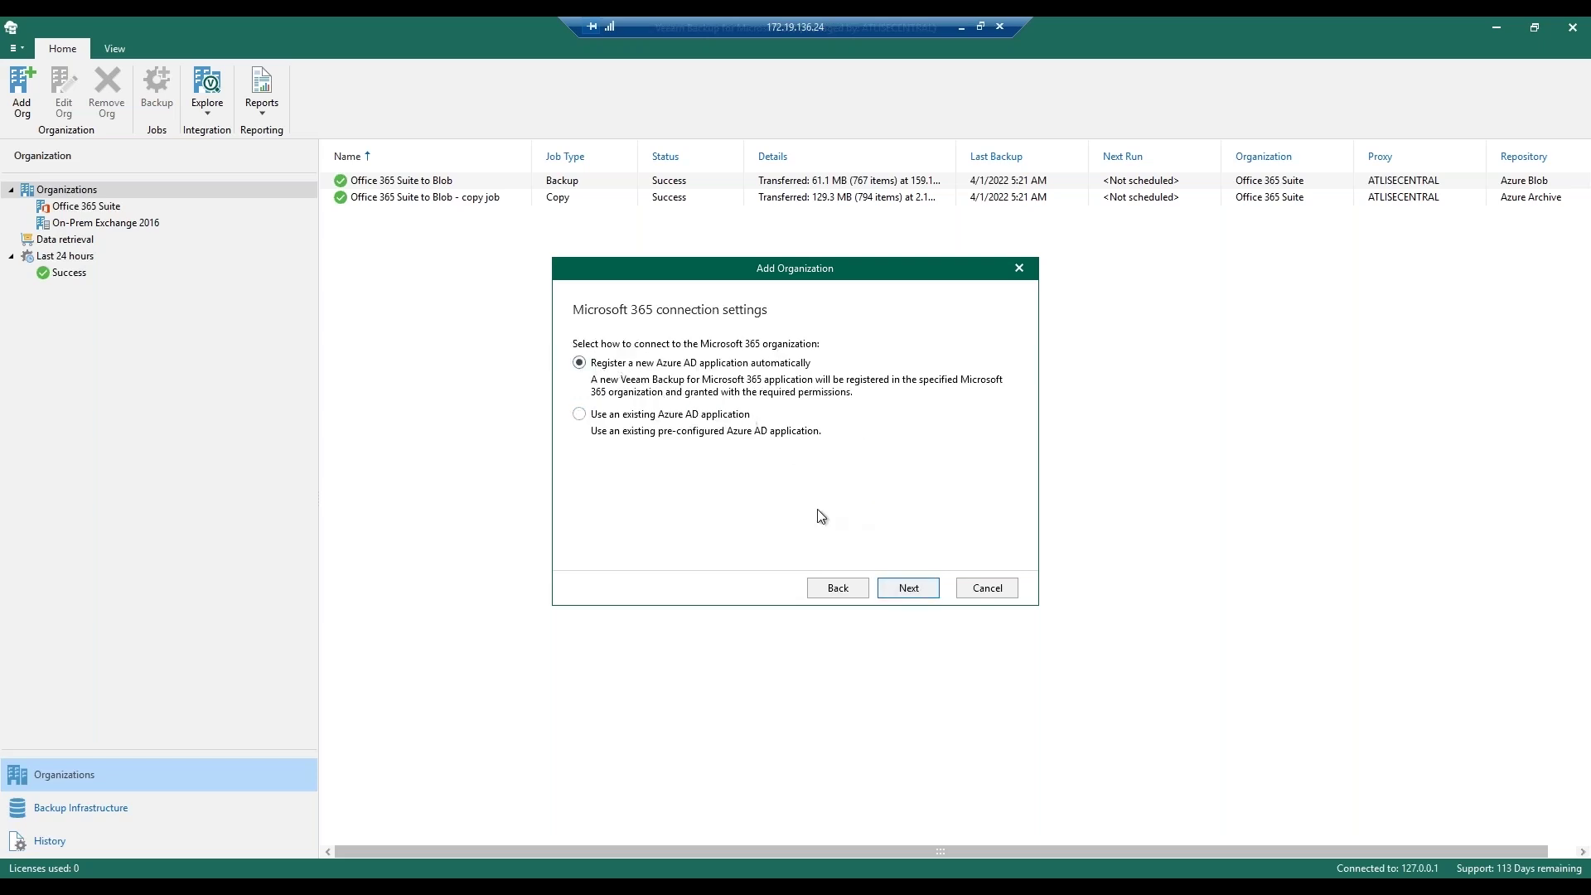
left_click(898, 588)
left_click(995, 412)
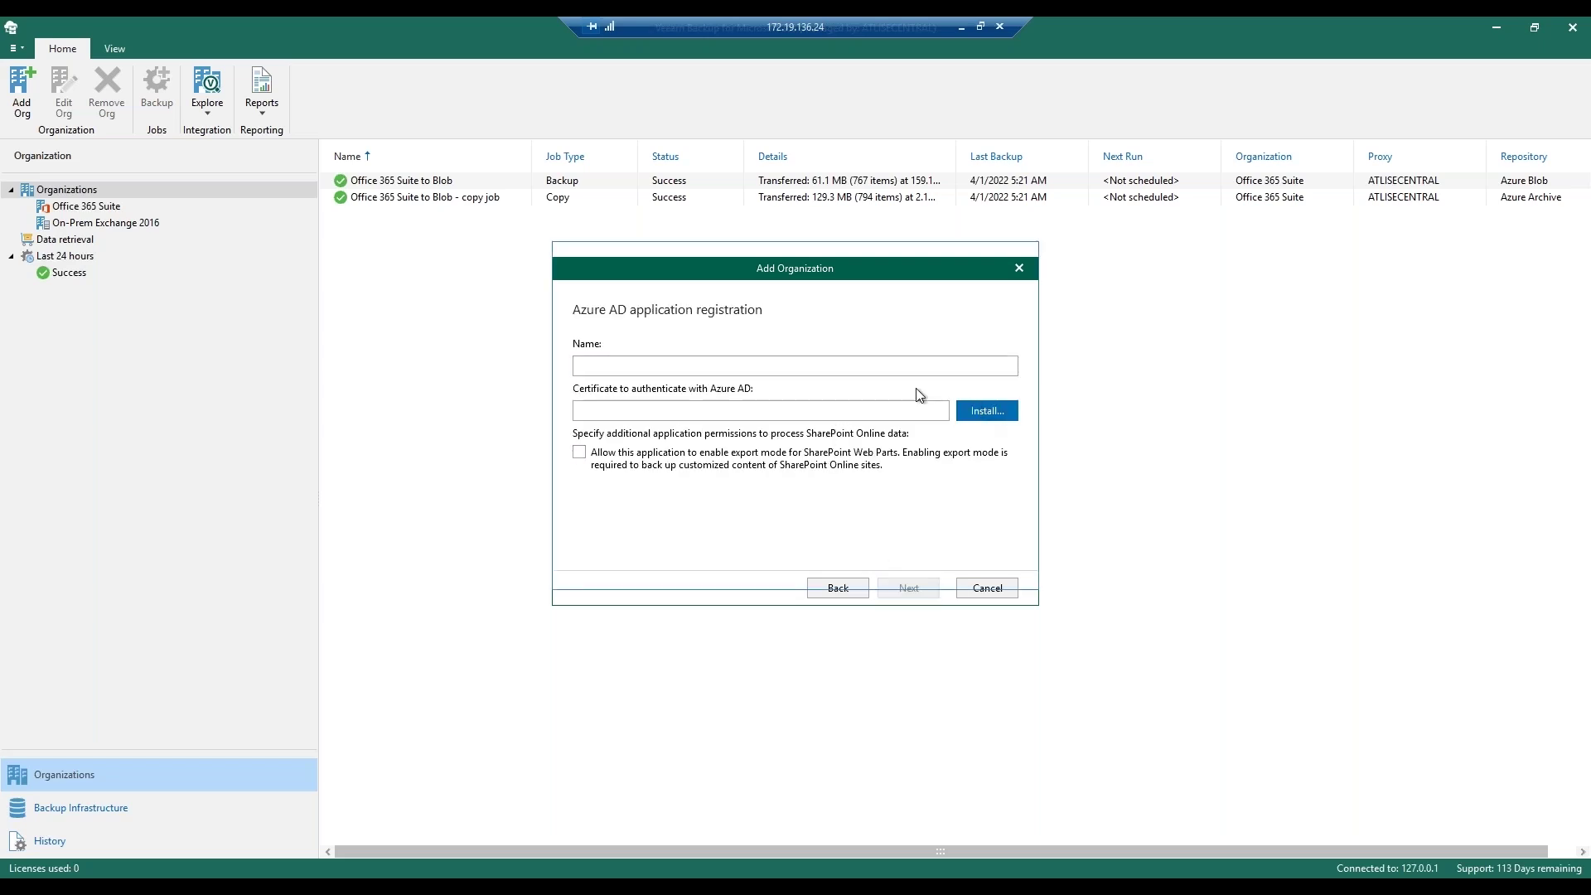
left_click(984, 573)
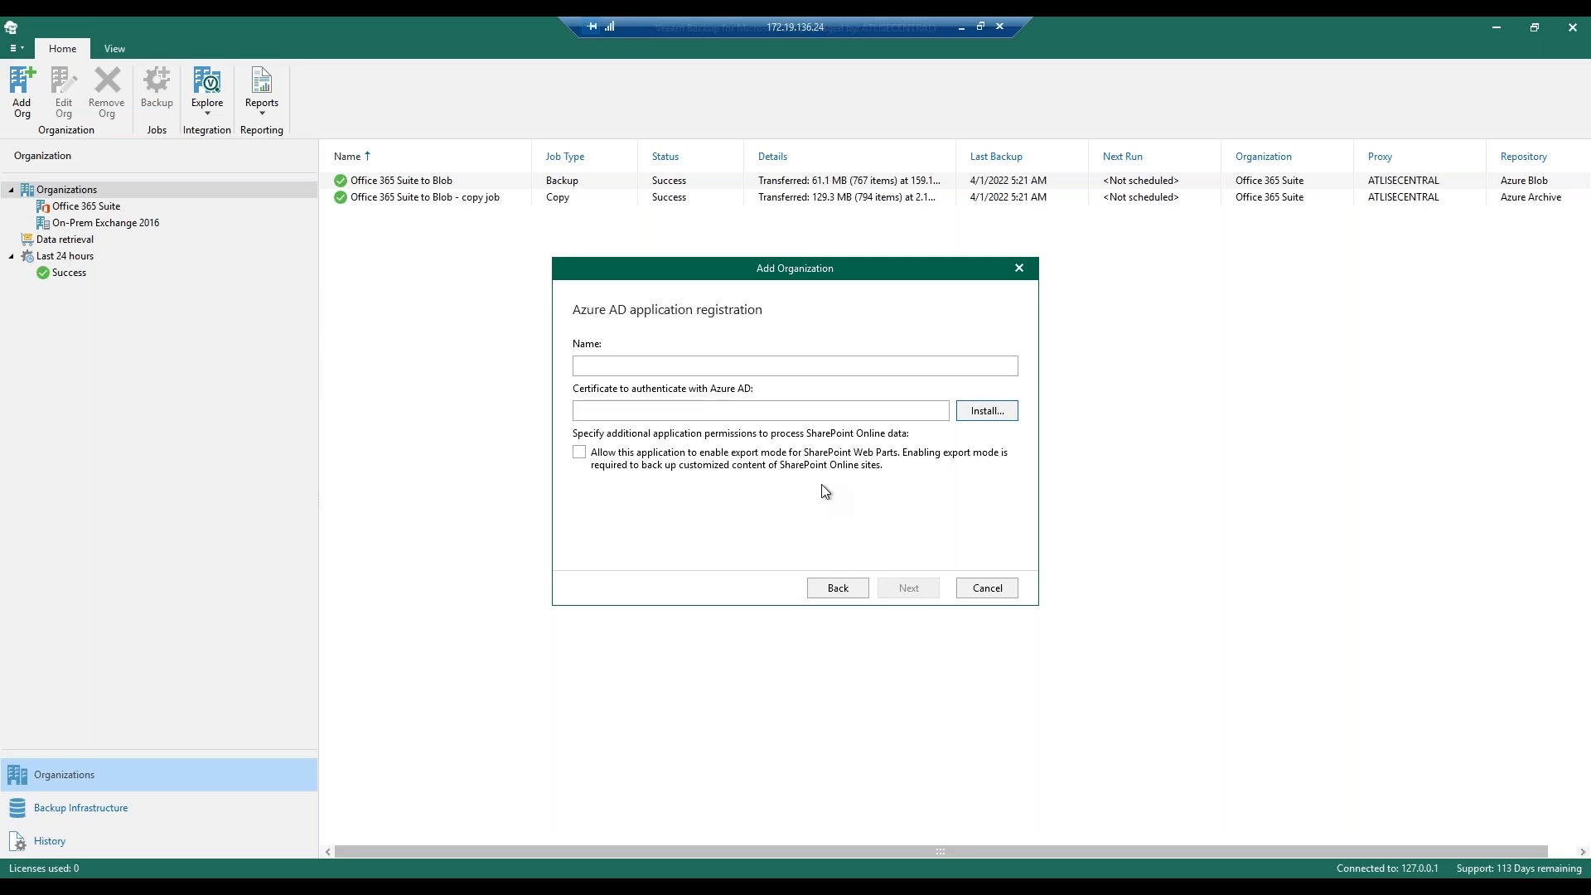
- Return to the authentication methods, view the Exchange Online credentials form for Basic authentication, and close the organization setup without saving
left_click(826, 590)
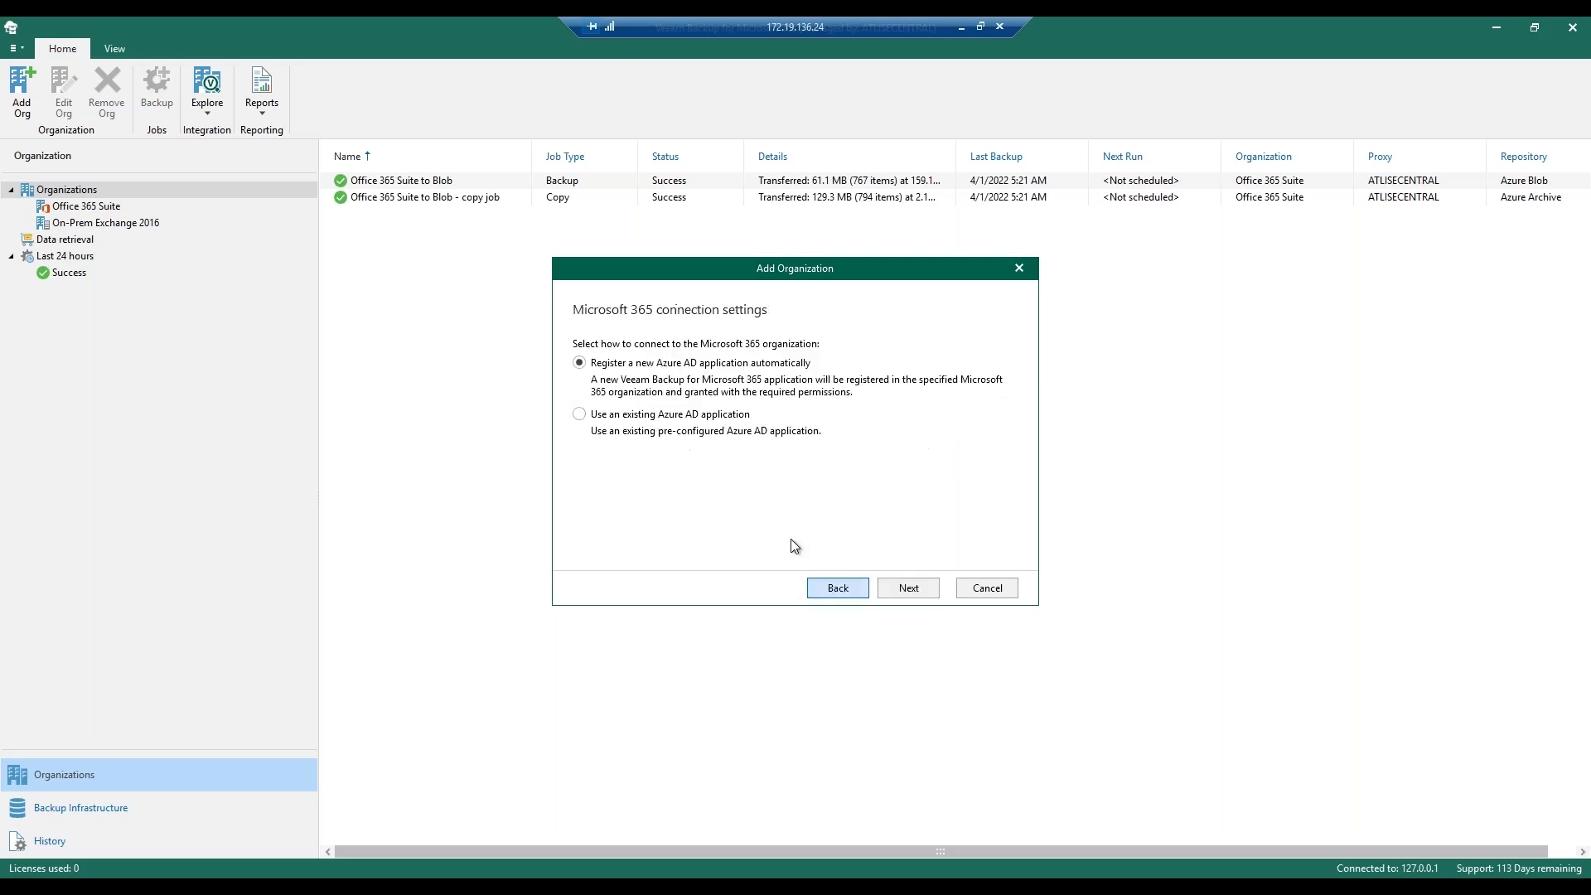
left_click(836, 589)
left_click(602, 509)
left_click(910, 587)
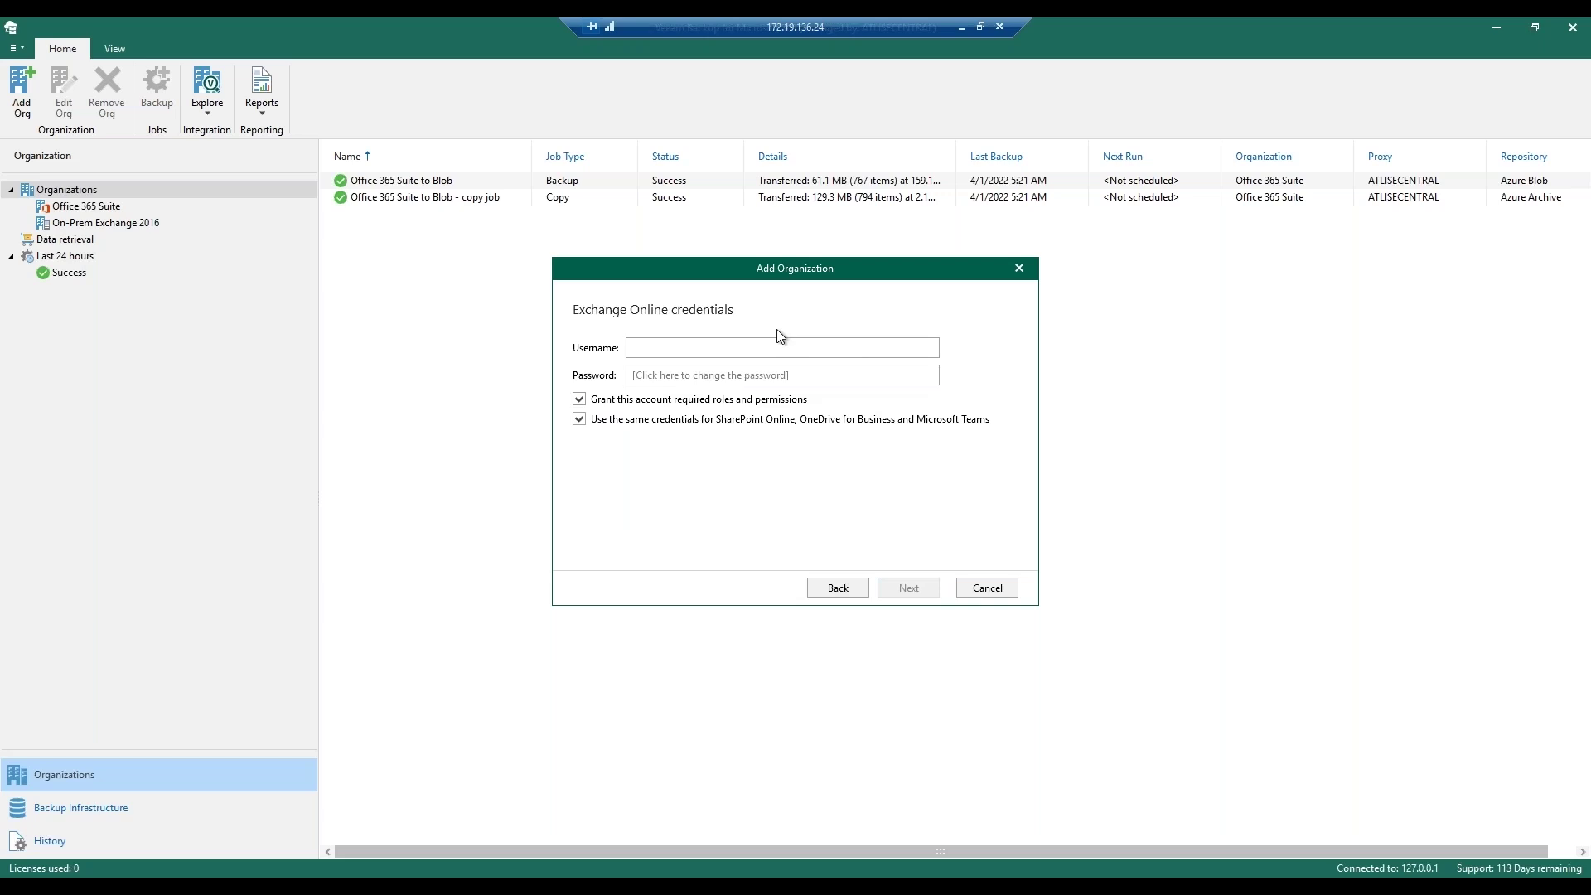
left_click(1019, 268)
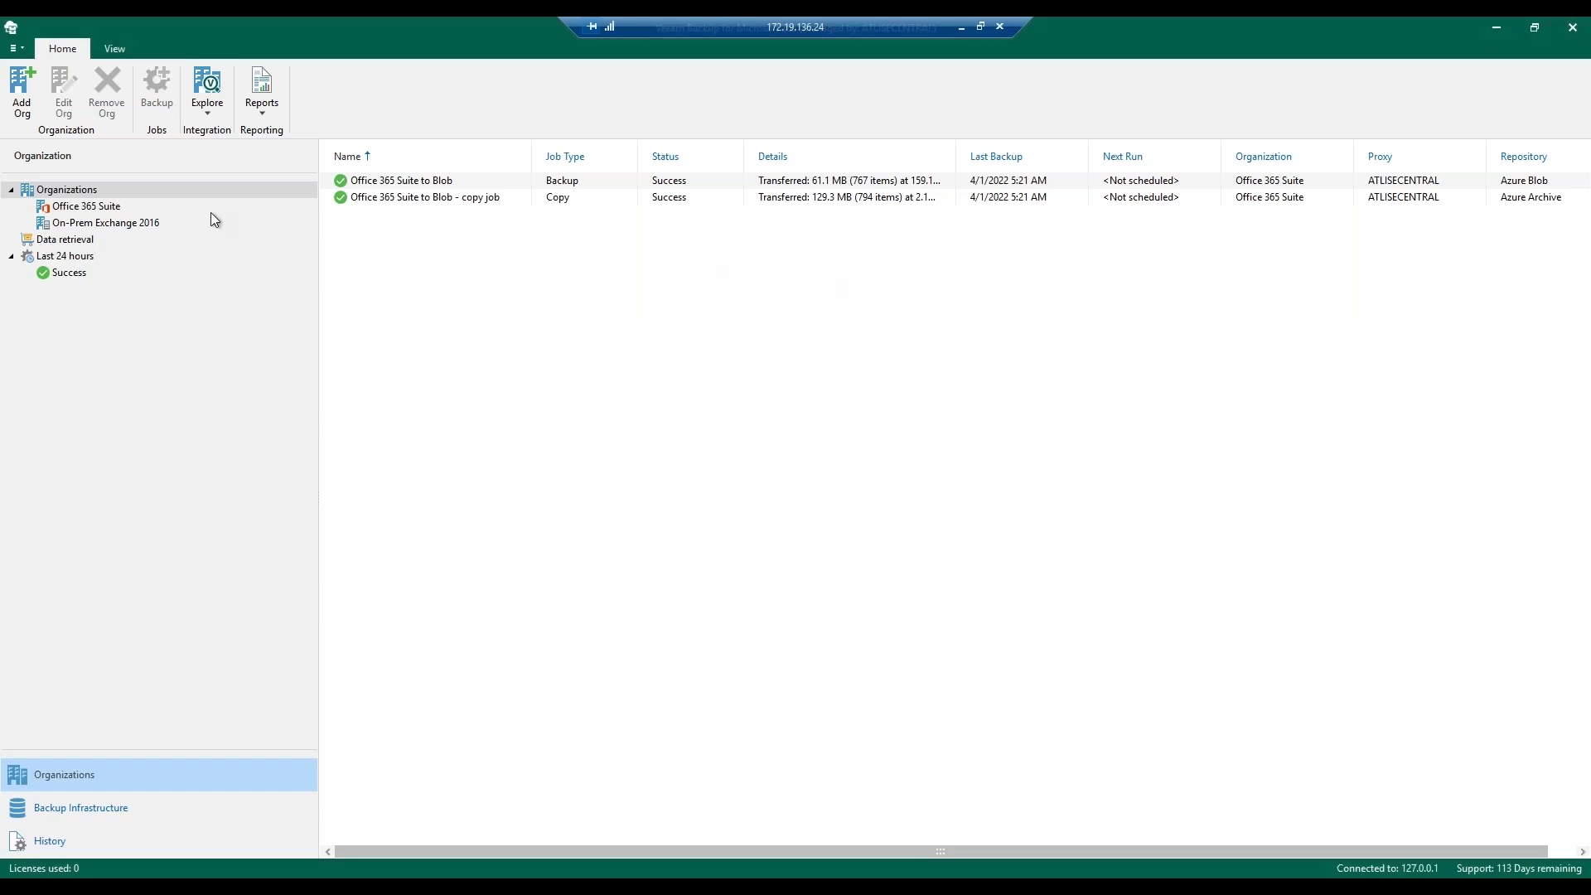
- Go through the on prem backup repository's settings, including its object storage page, up to the retention policy
left_click(419, 181)
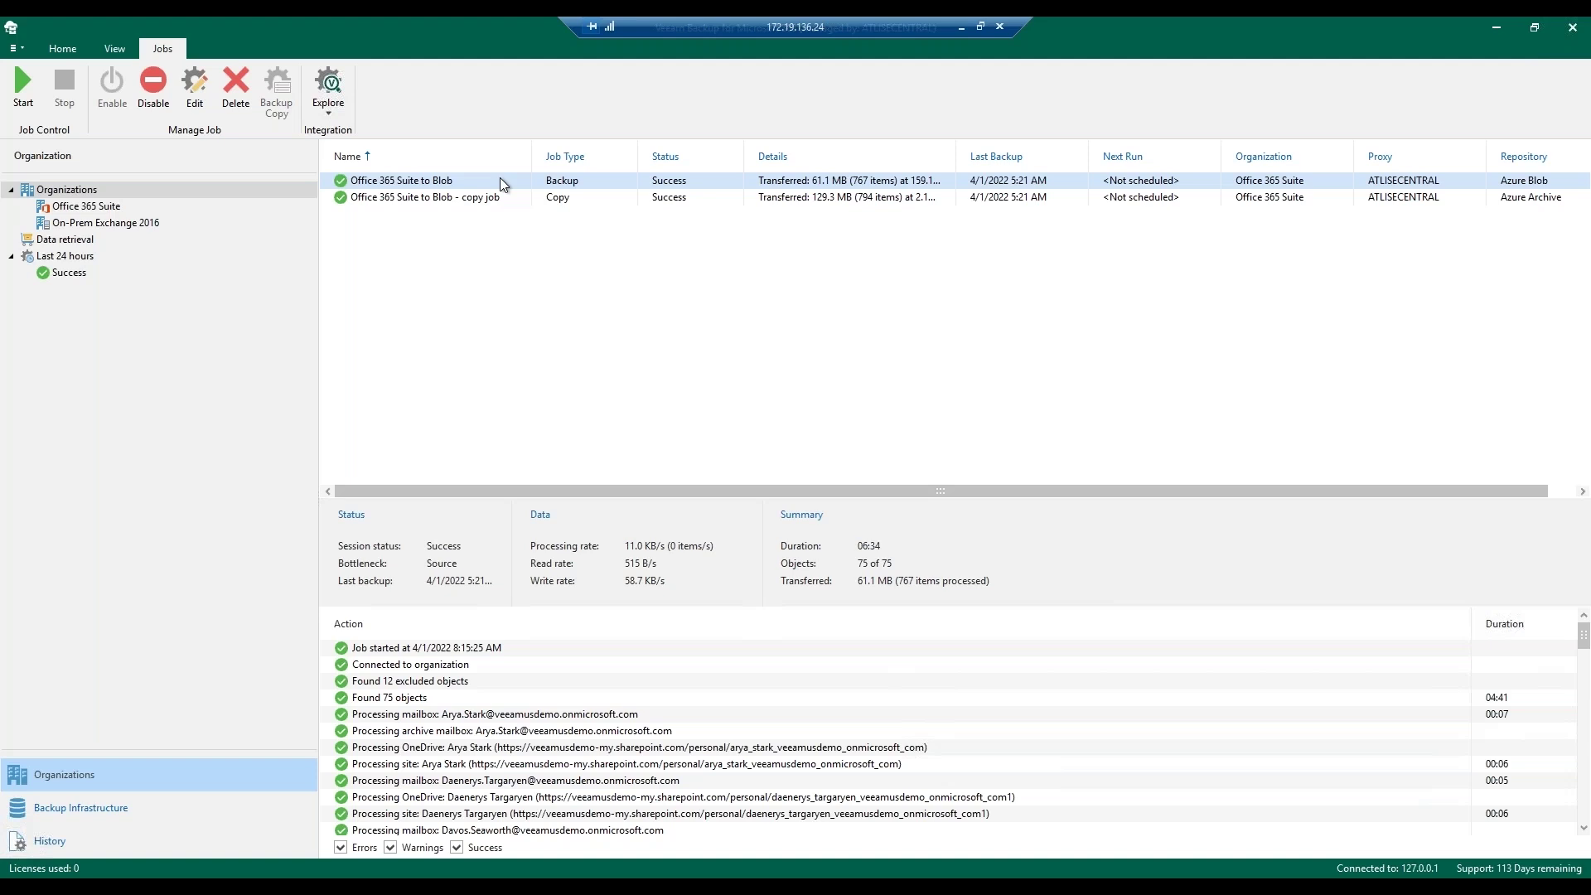
left_click(79, 808)
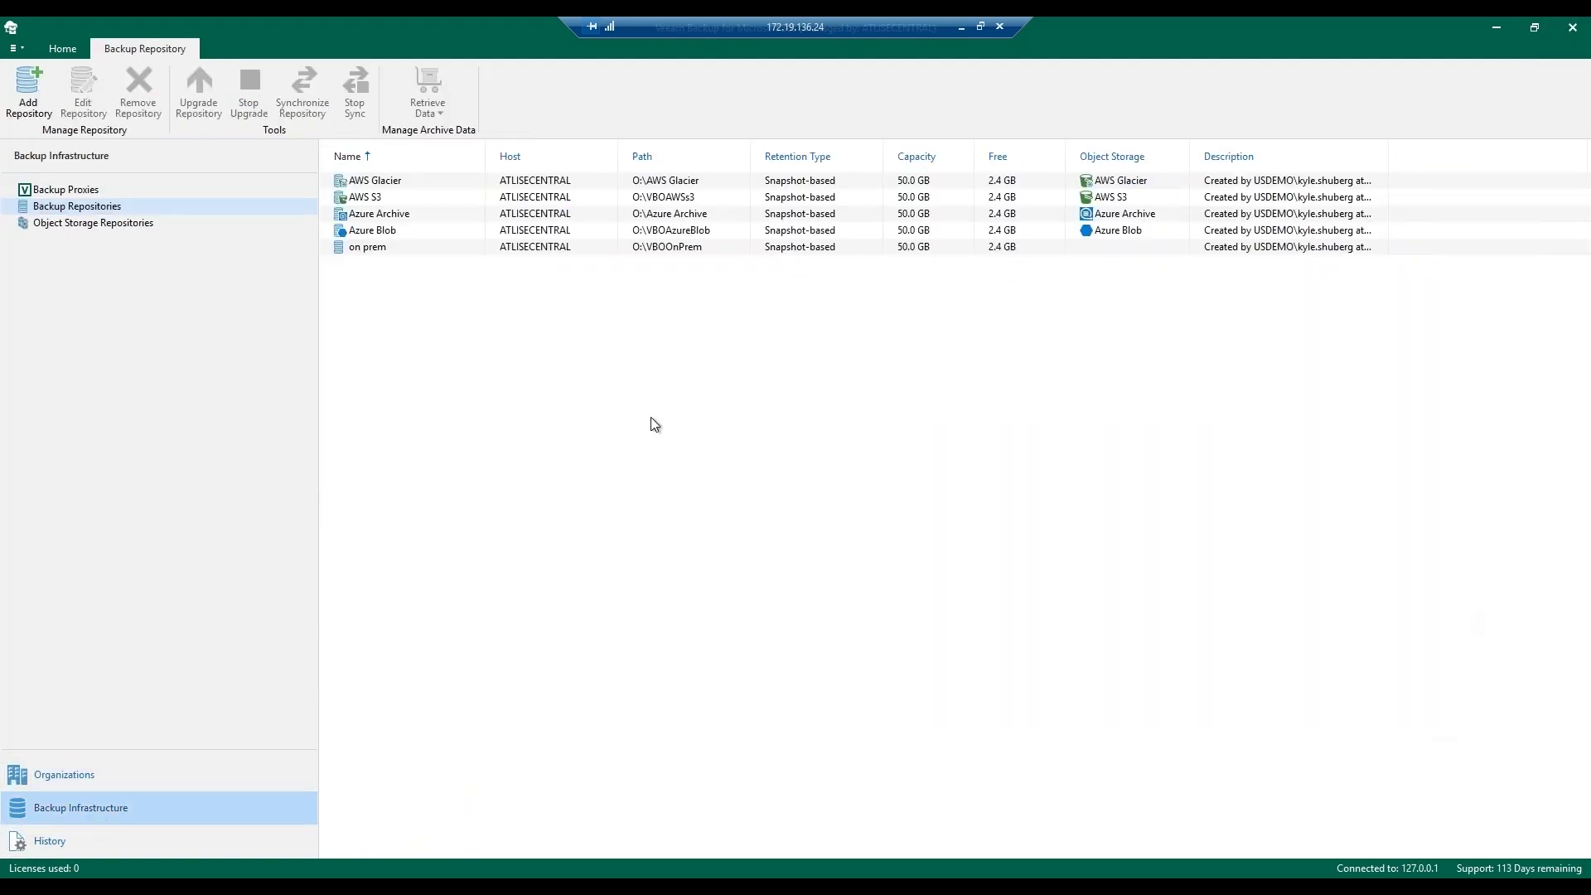
right_click(354, 250)
left_click(386, 261)
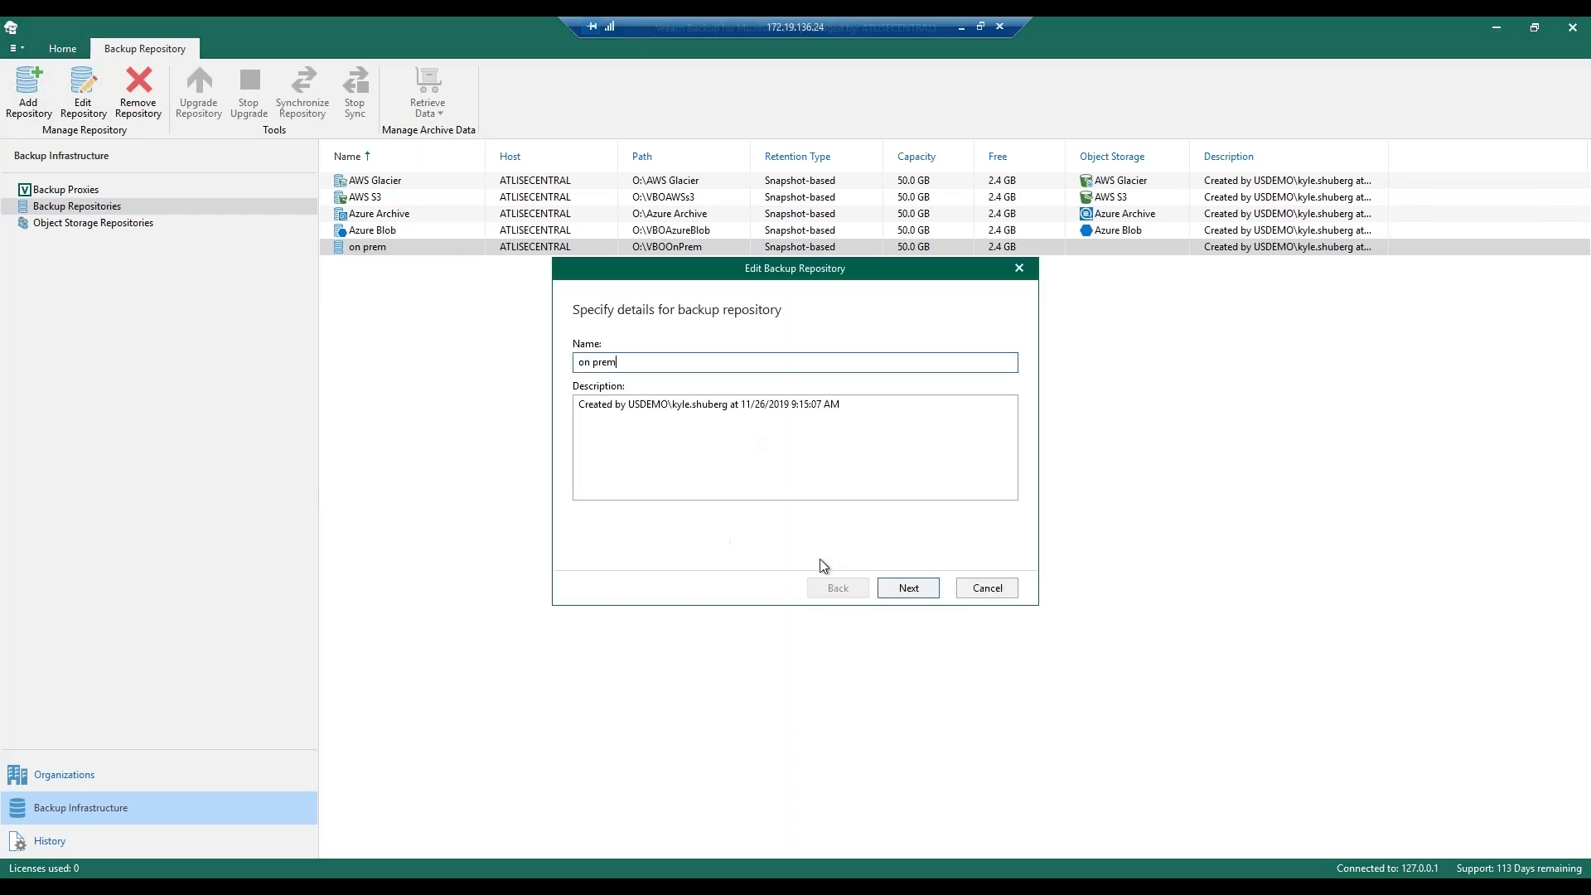
left_click(934, 589)
left_click(922, 589)
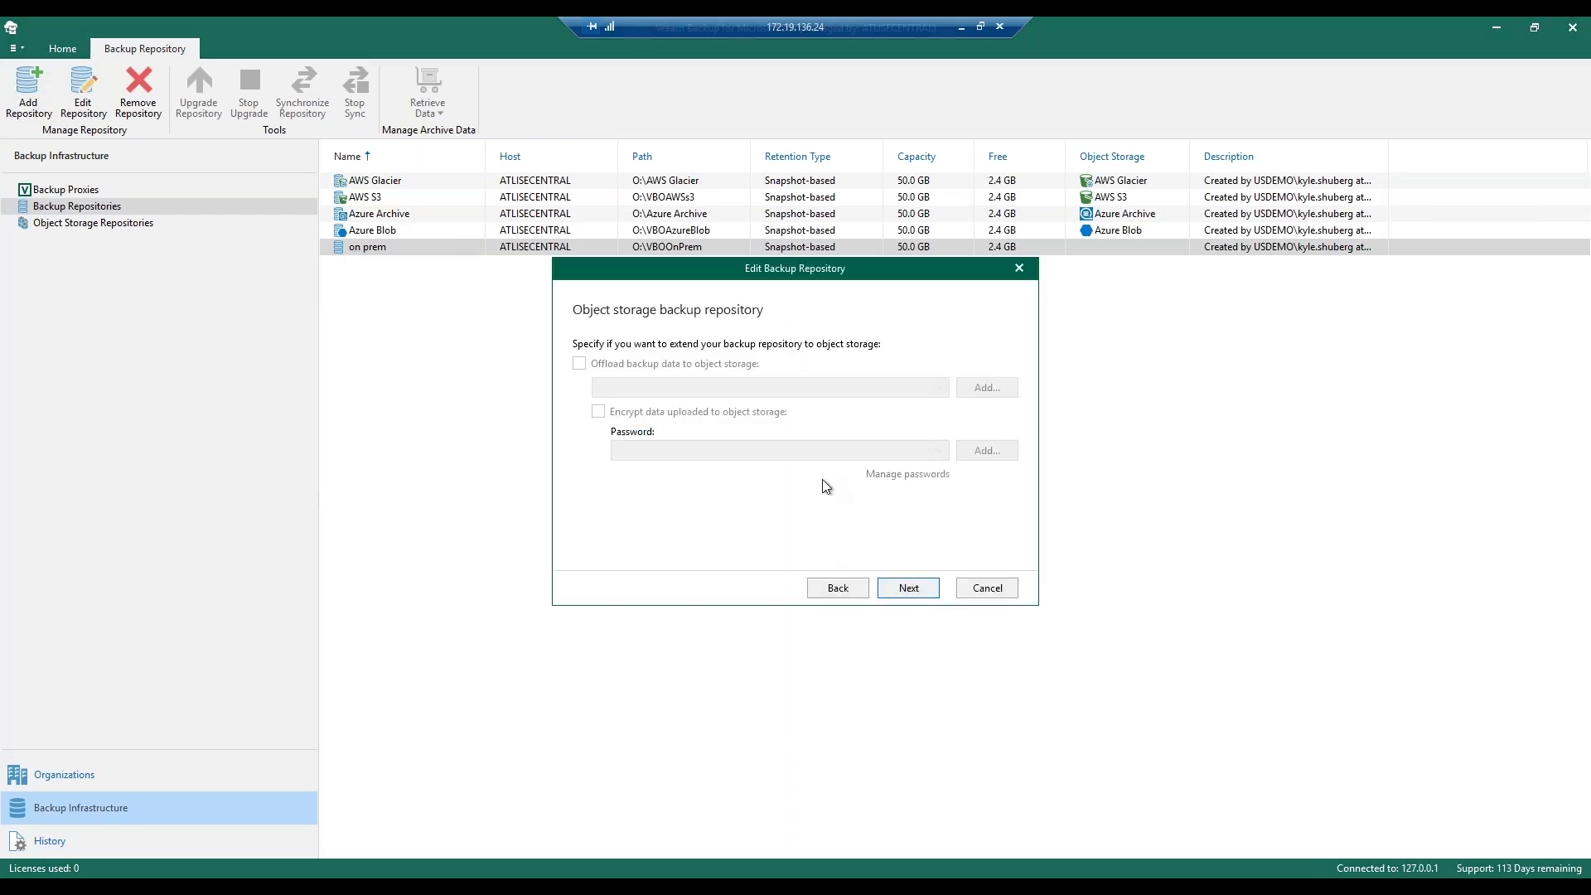
left_click(917, 589)
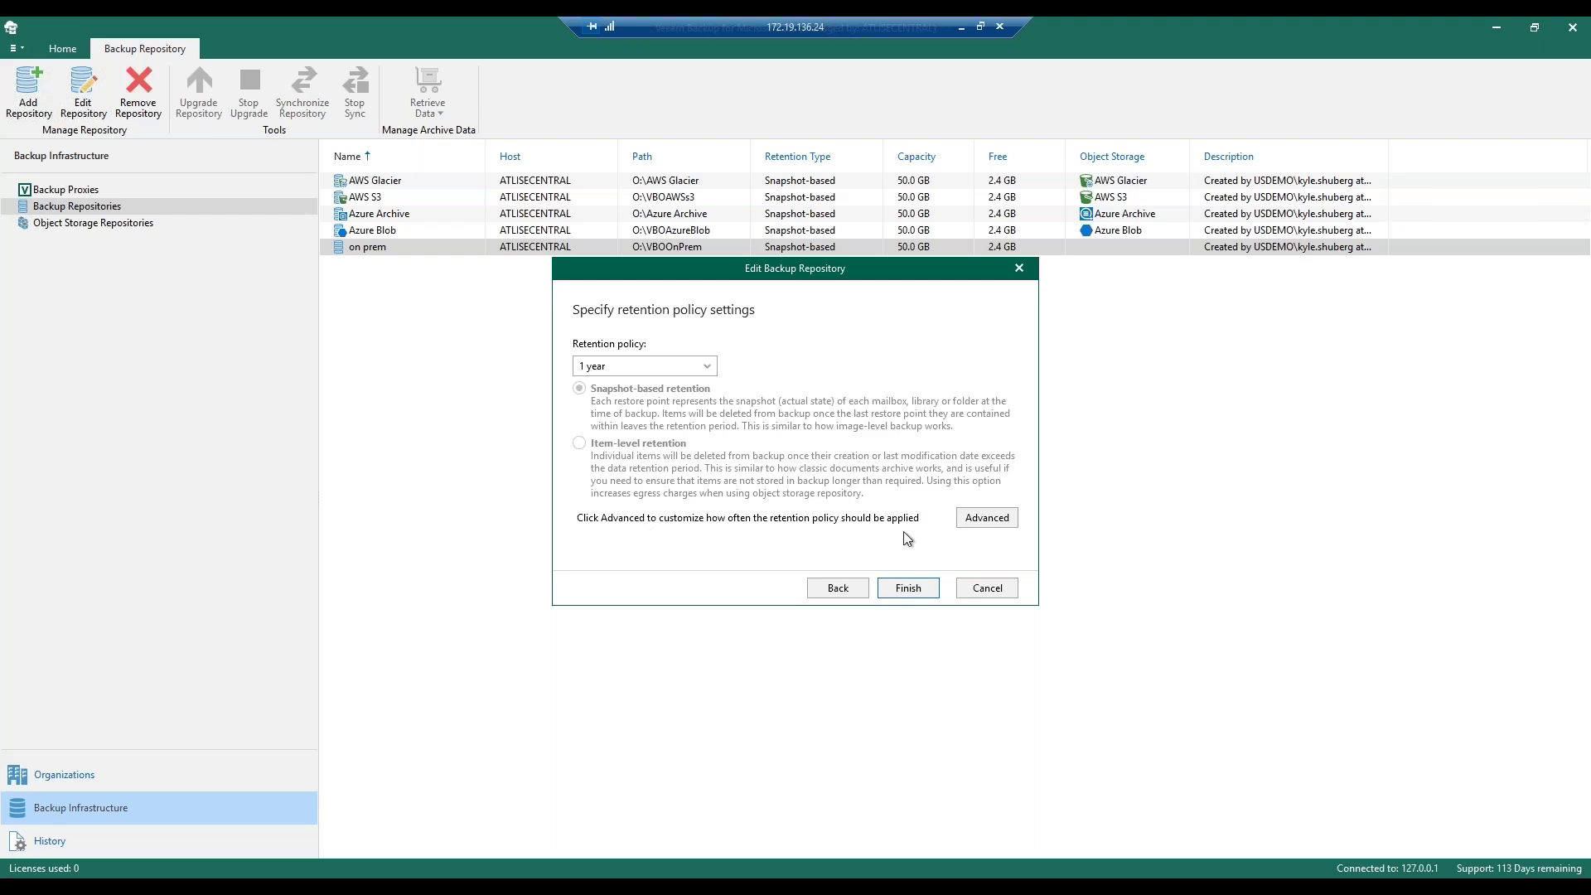
- Examine when the on prem repository's retention policy is applied, and close the repository settings without saving
left_click(987, 519)
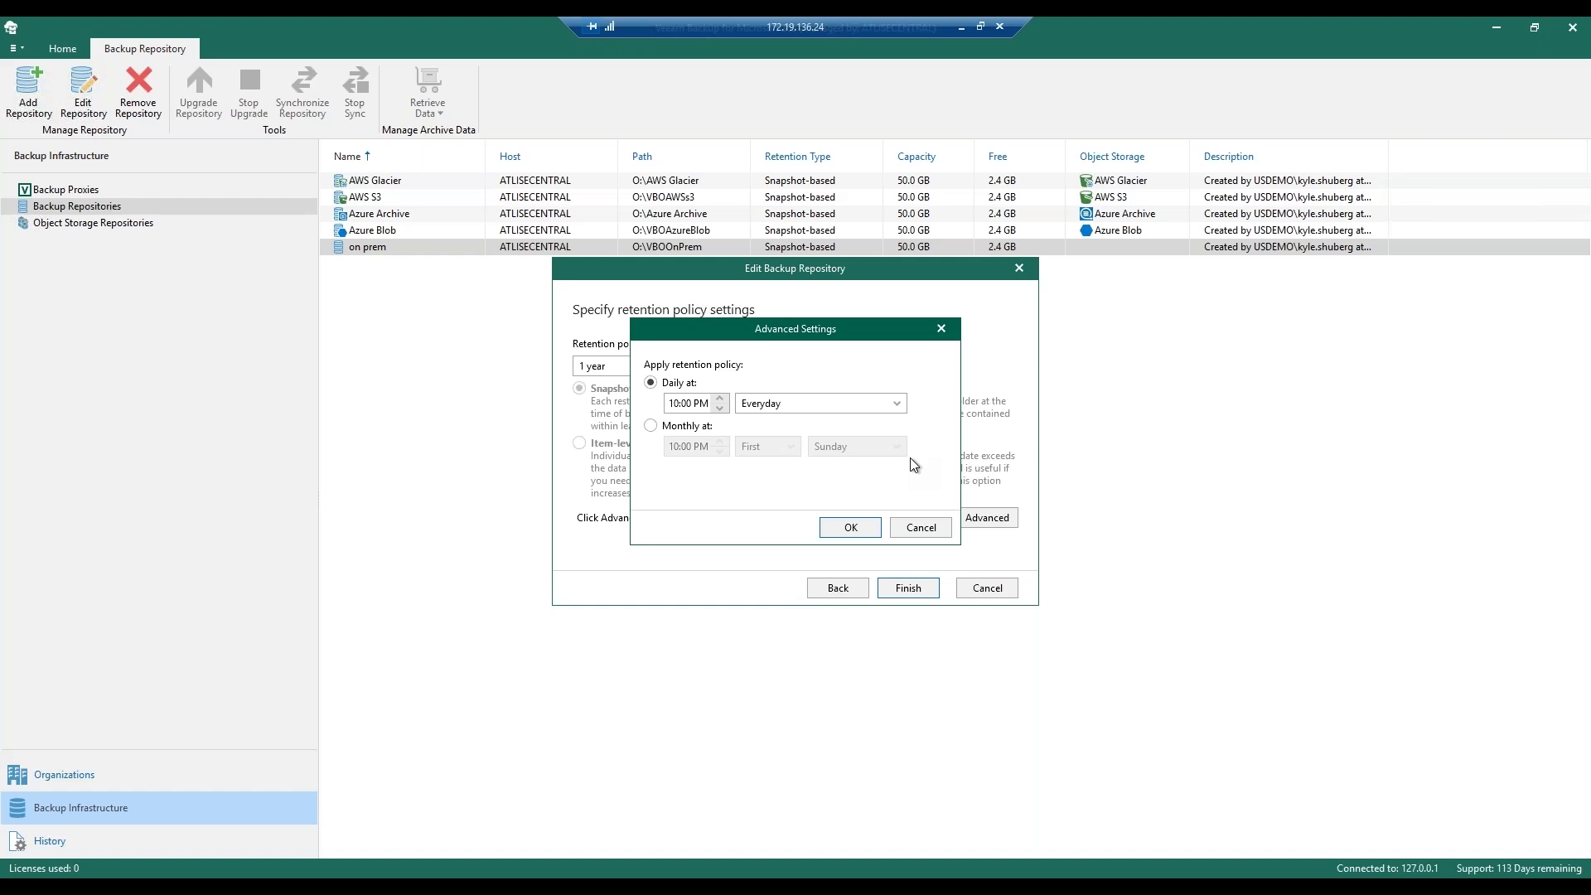
left_click(918, 527)
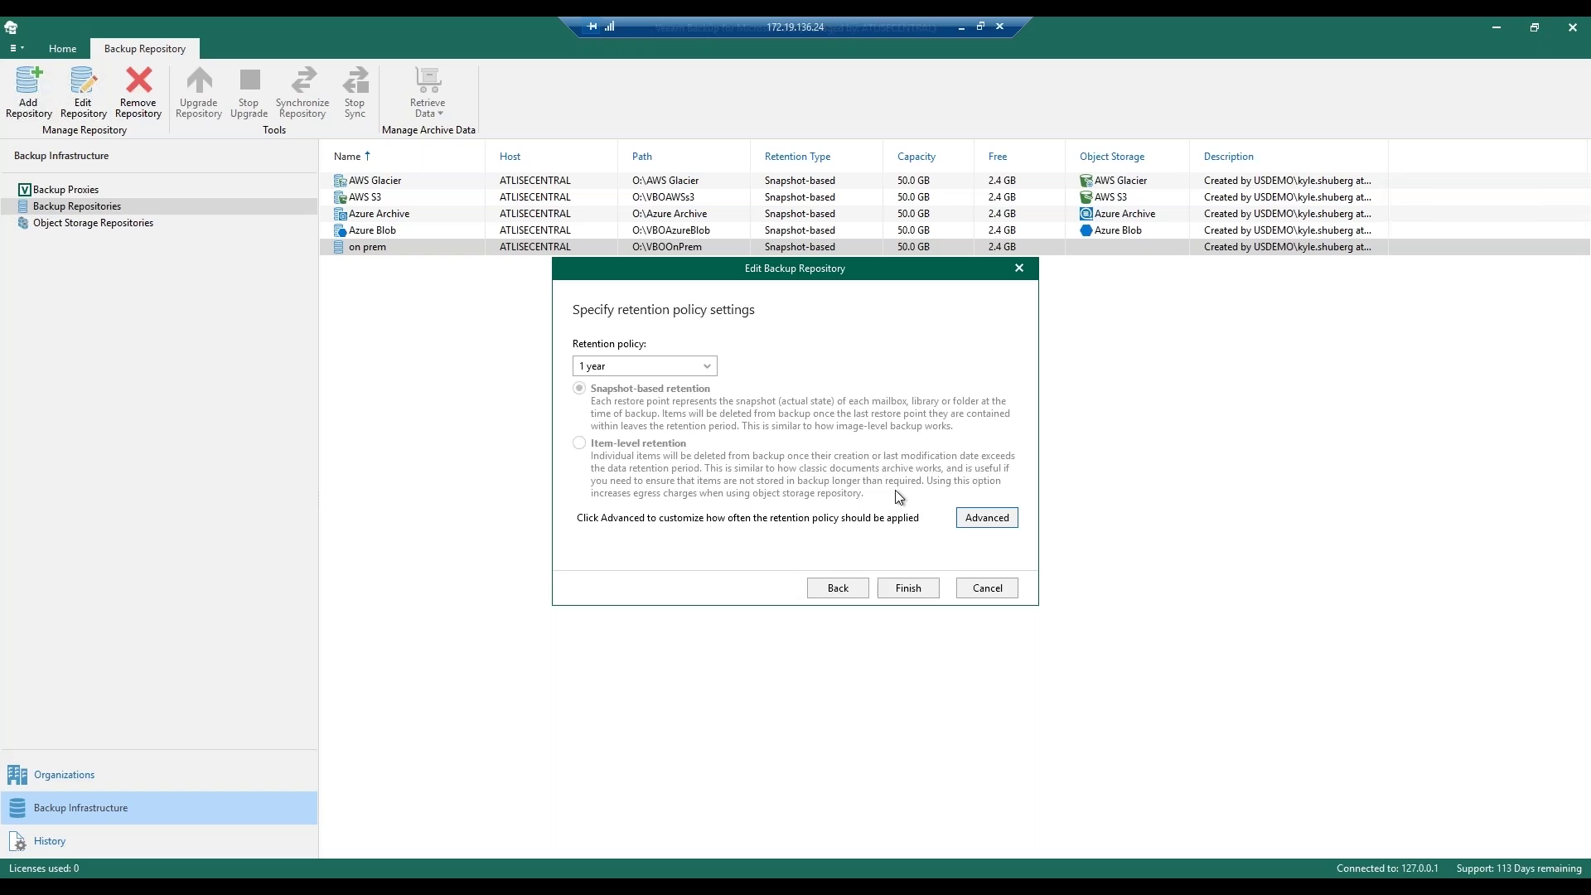
left_click(981, 586)
- Look at the Office 365 Suite to Blob job's details and available actions, and open the job for editing
left_click(174, 775)
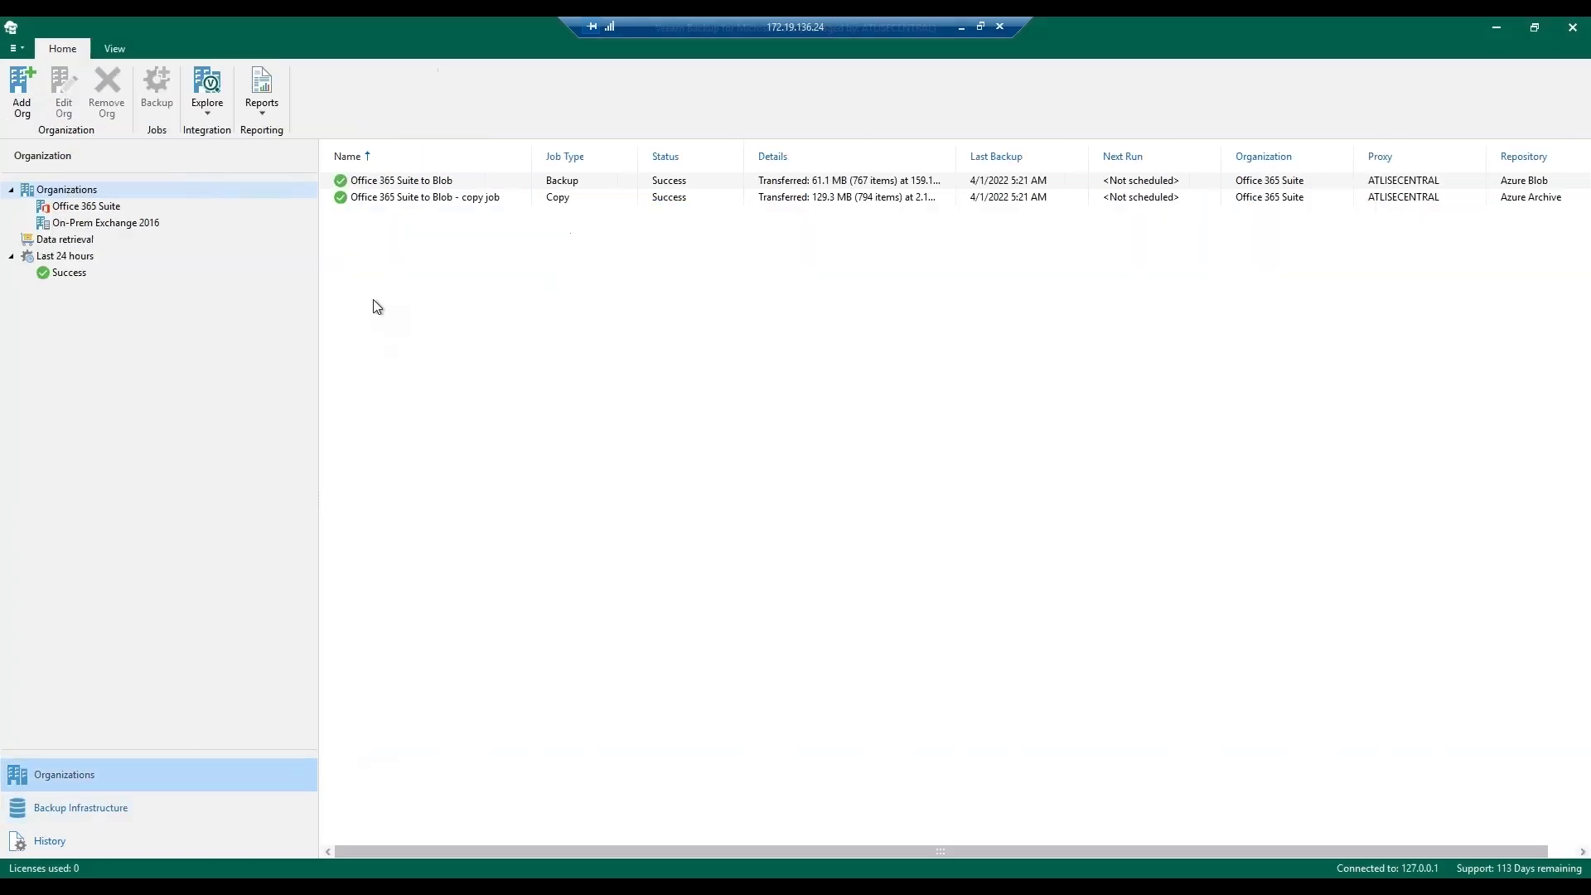
left_click(402, 182)
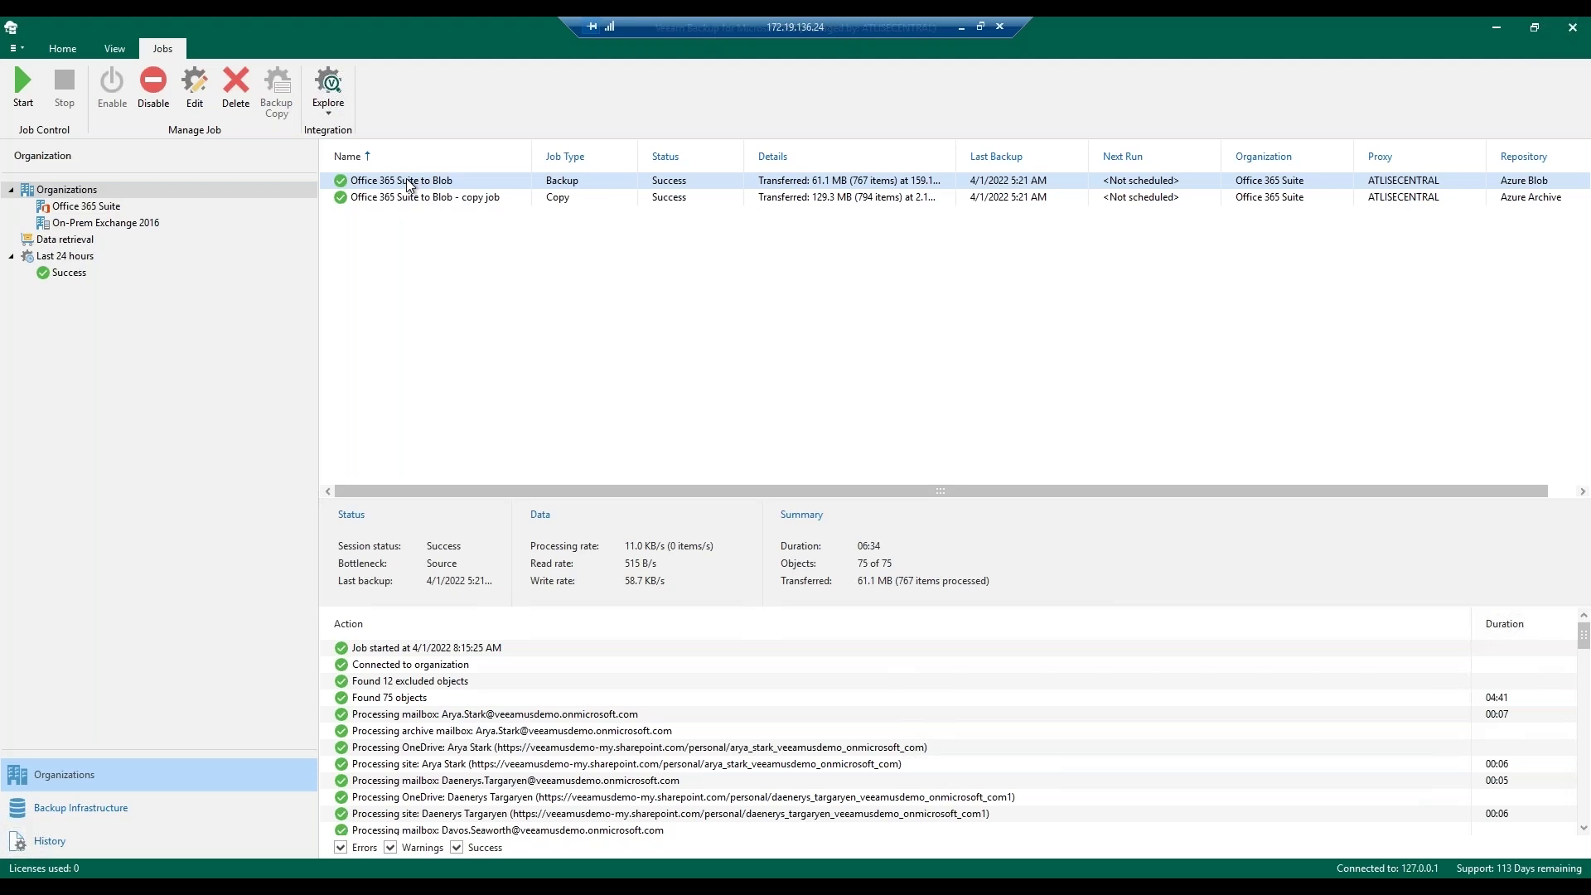
right_click(409, 185)
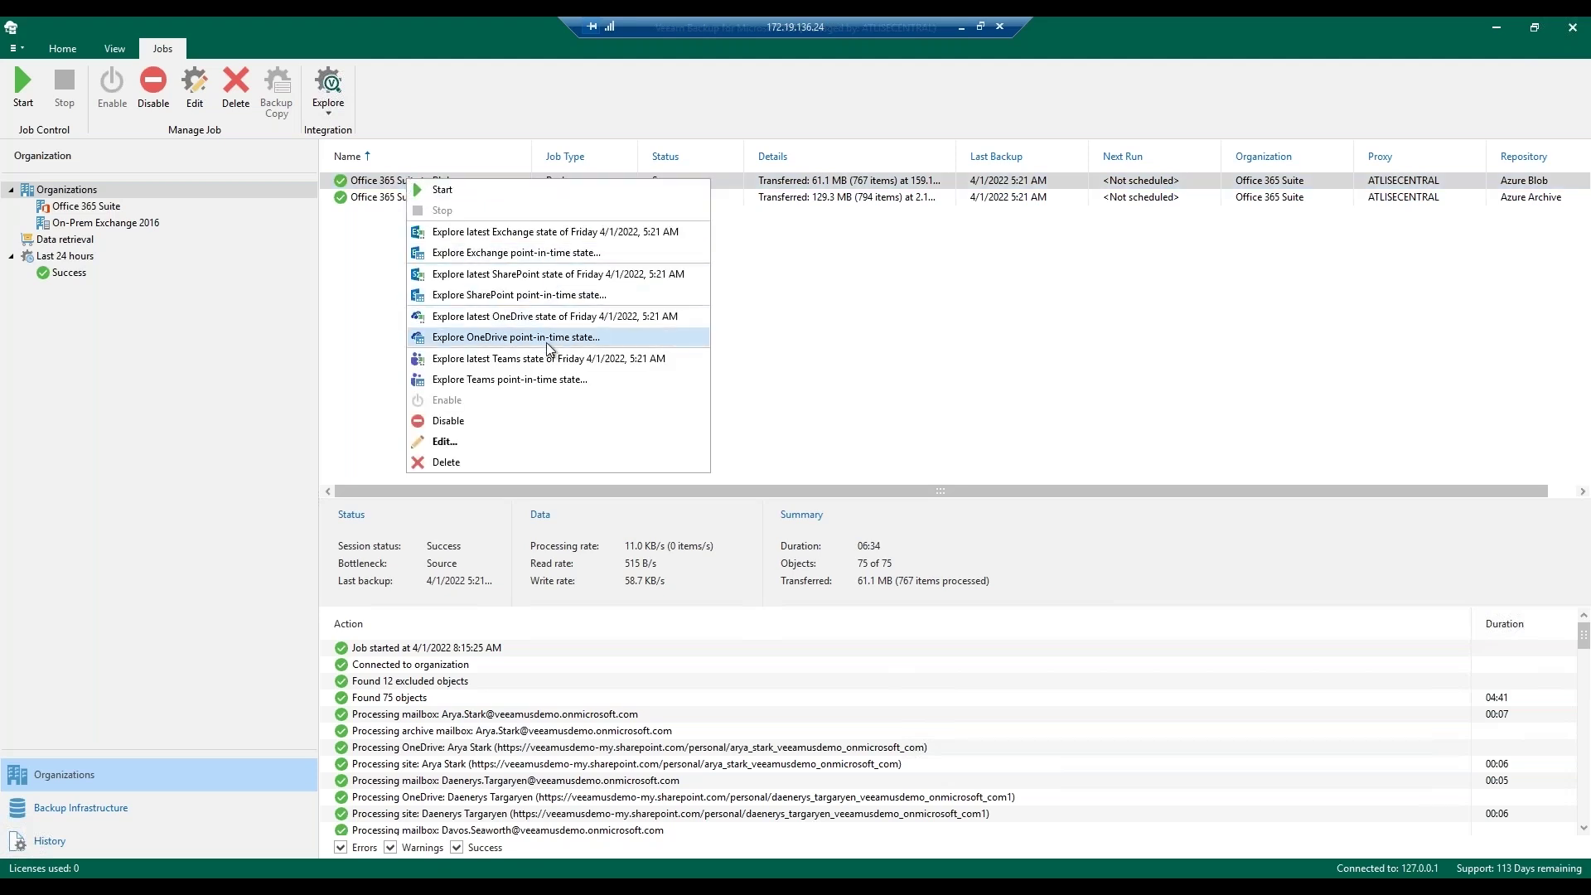
left_click(494, 443)
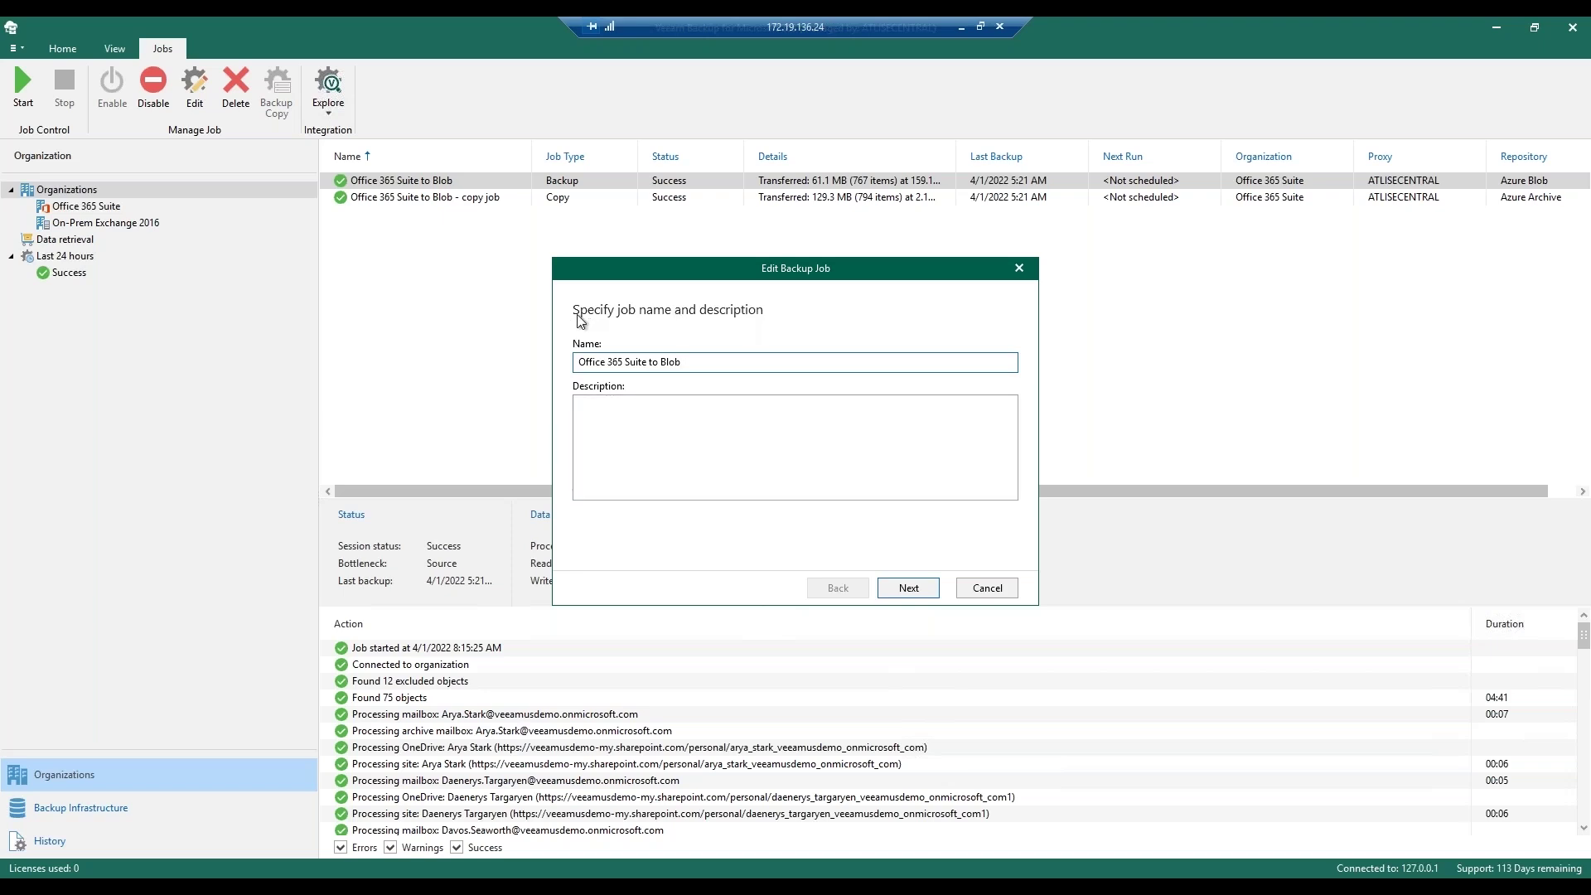
- Set the job to back up specific objects instead of the entire organization, and add the first listed user
left_click(906, 589)
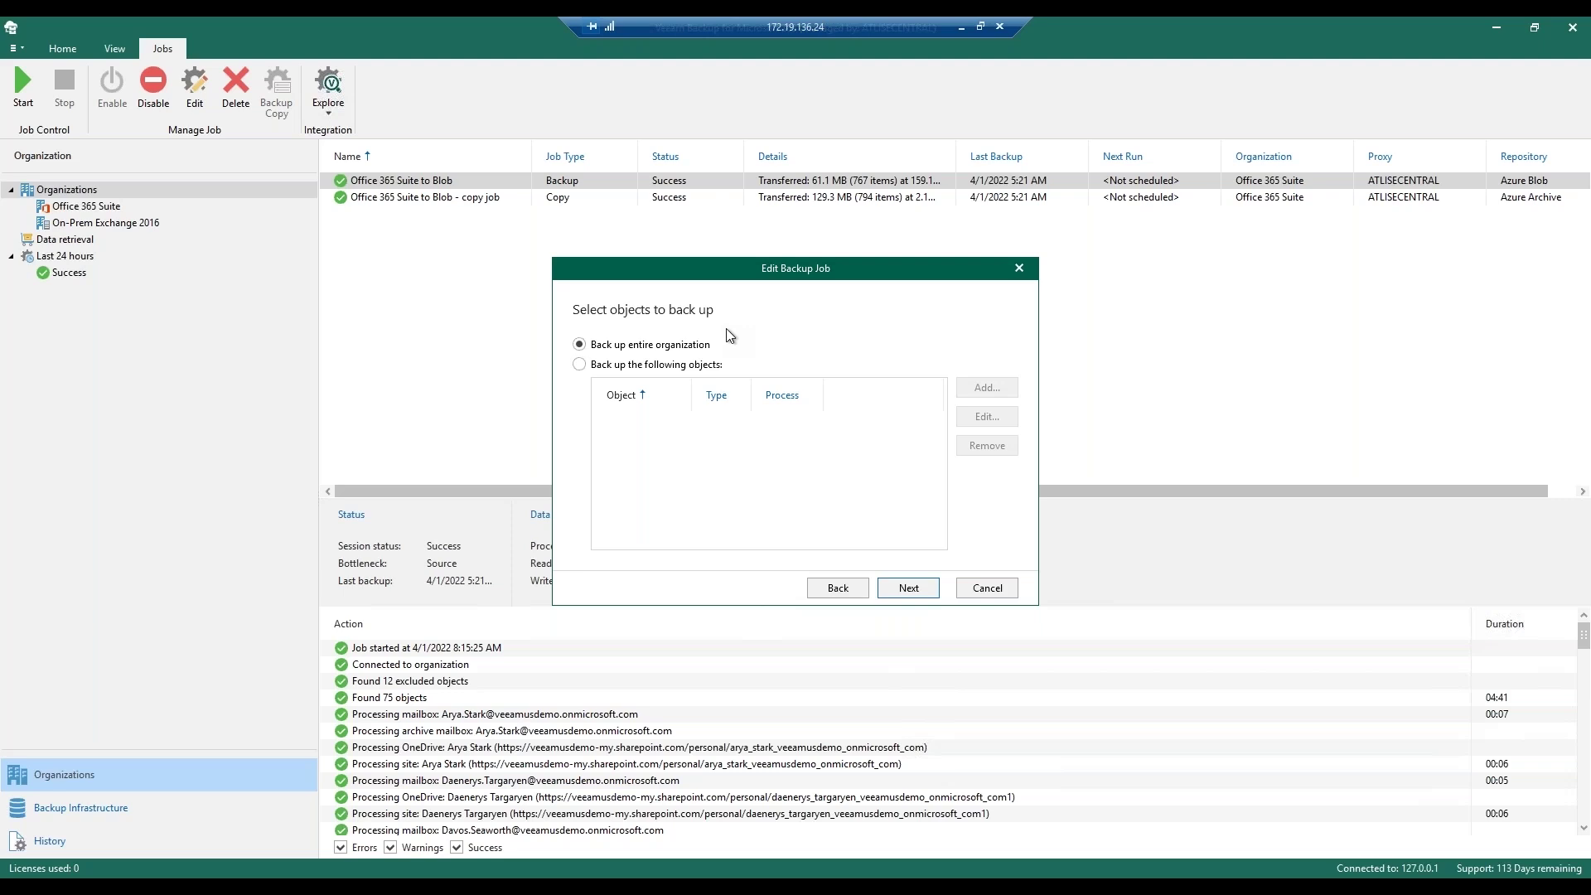
left_click(663, 366)
left_click(968, 387)
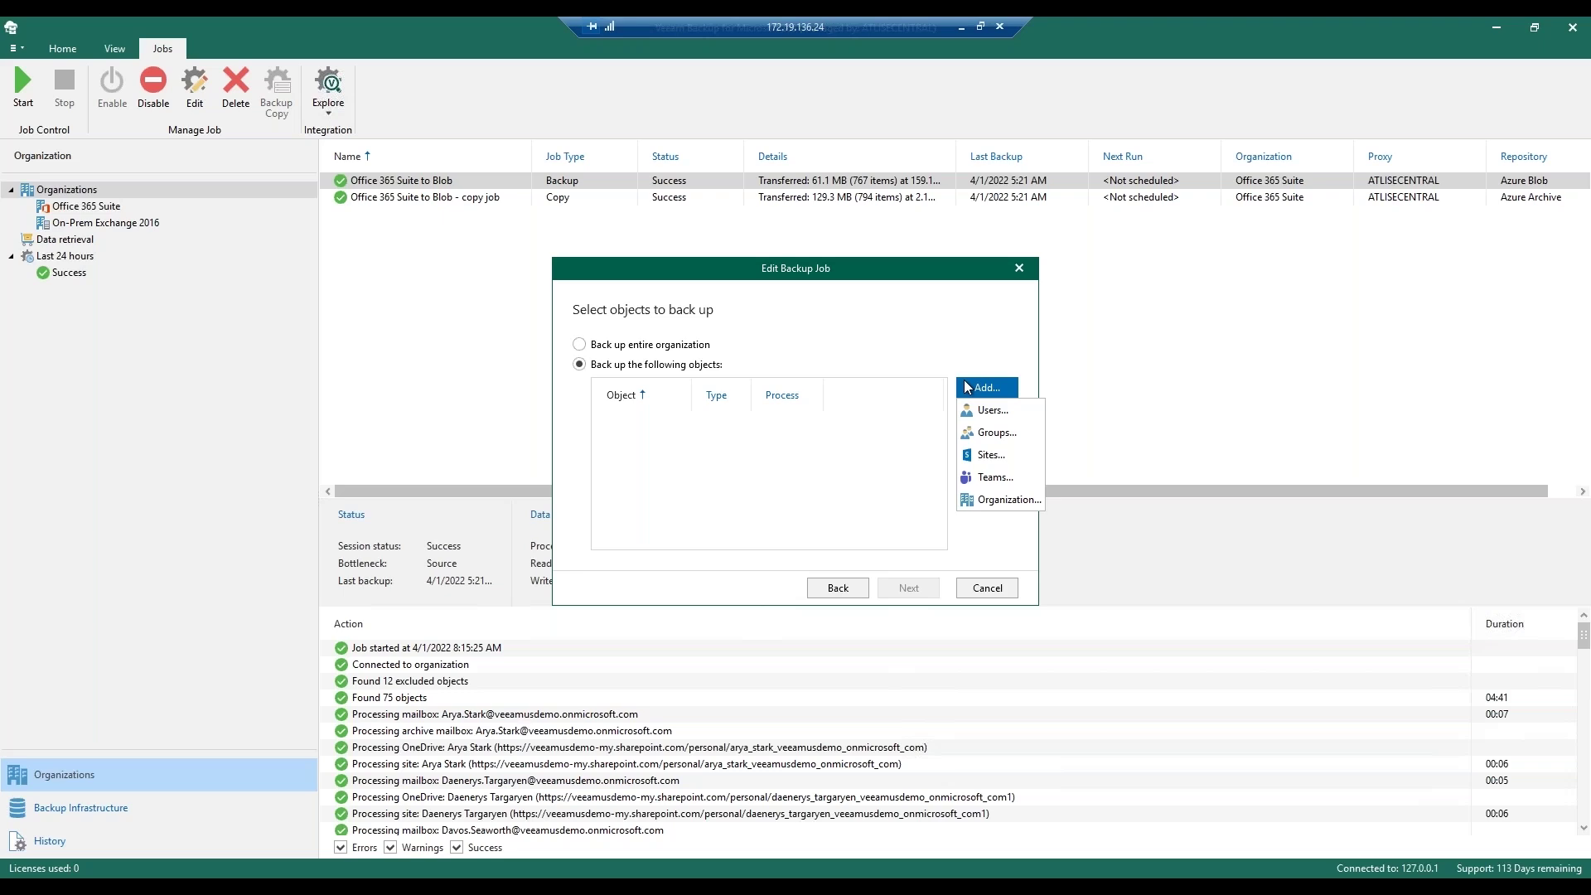
left_click(992, 409)
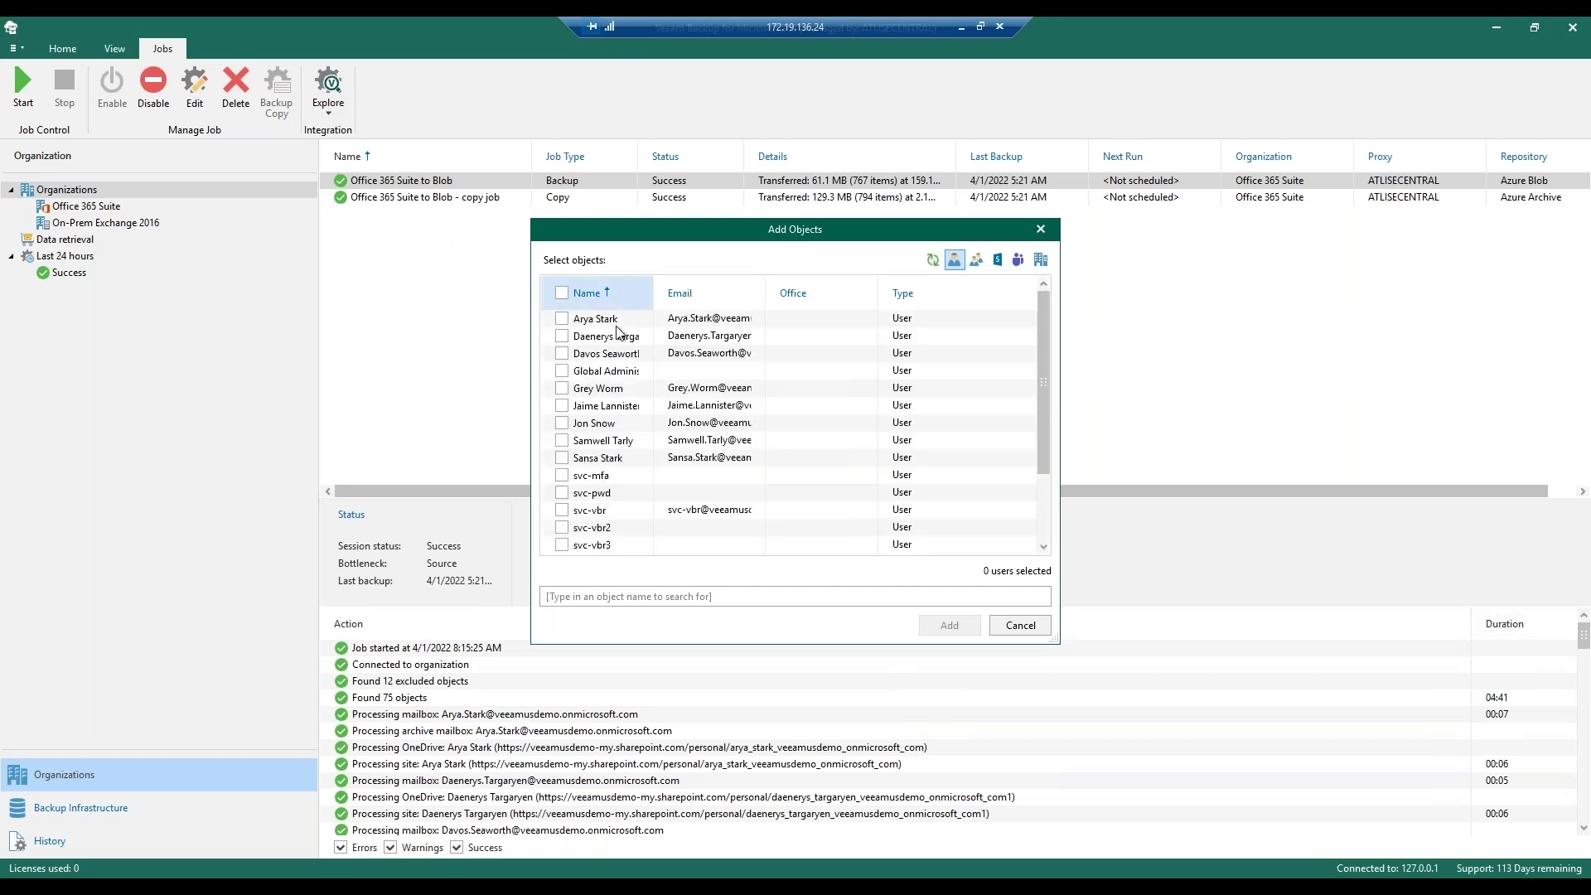
left_click(562, 318)
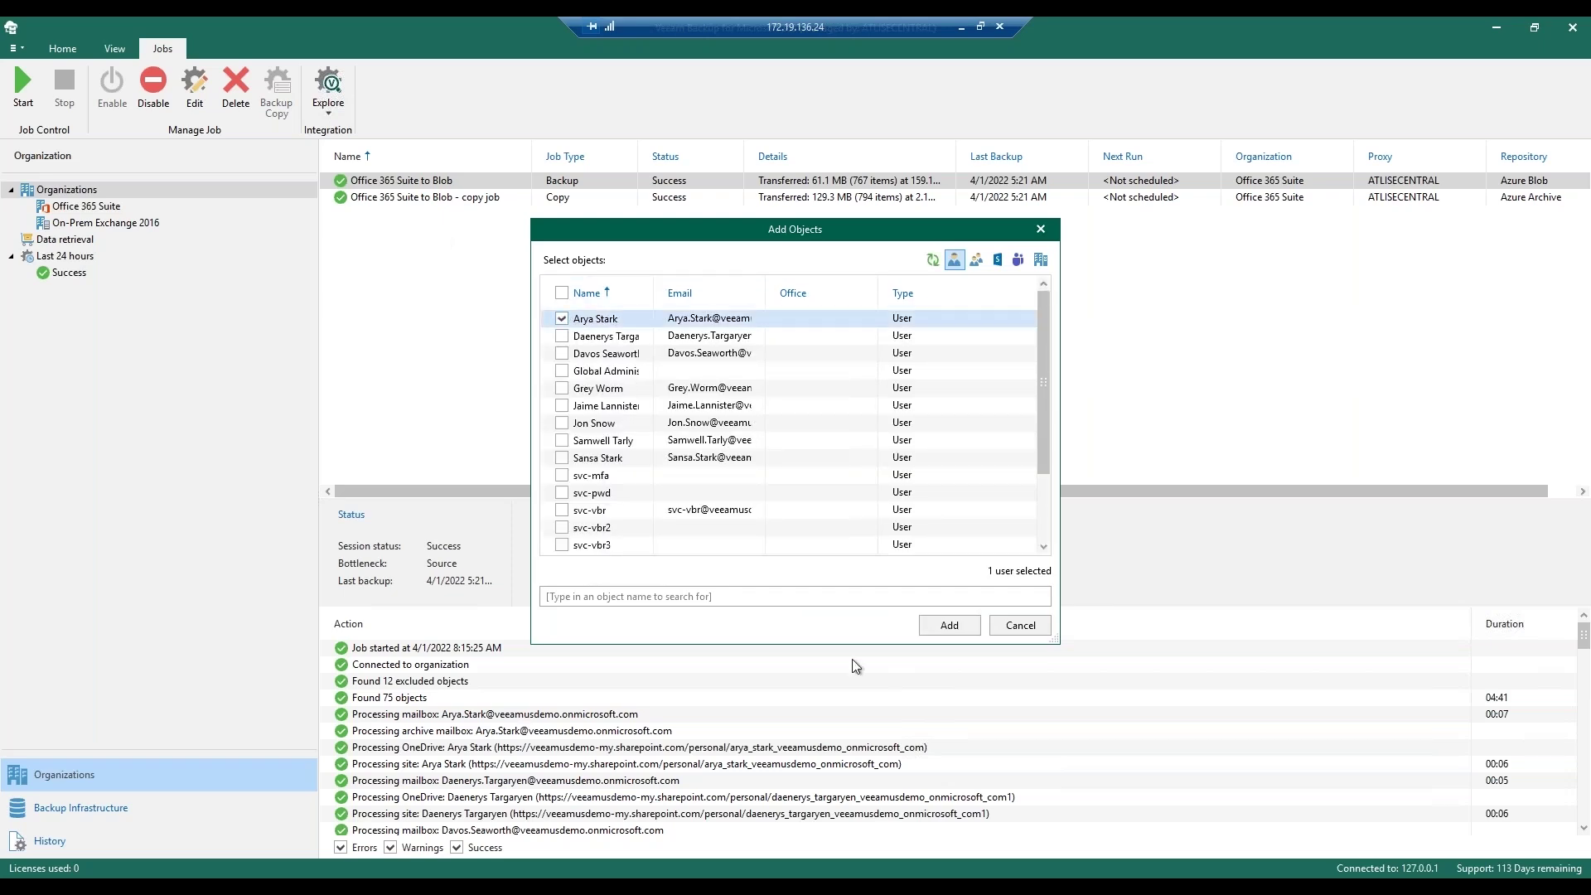
left_click(949, 627)
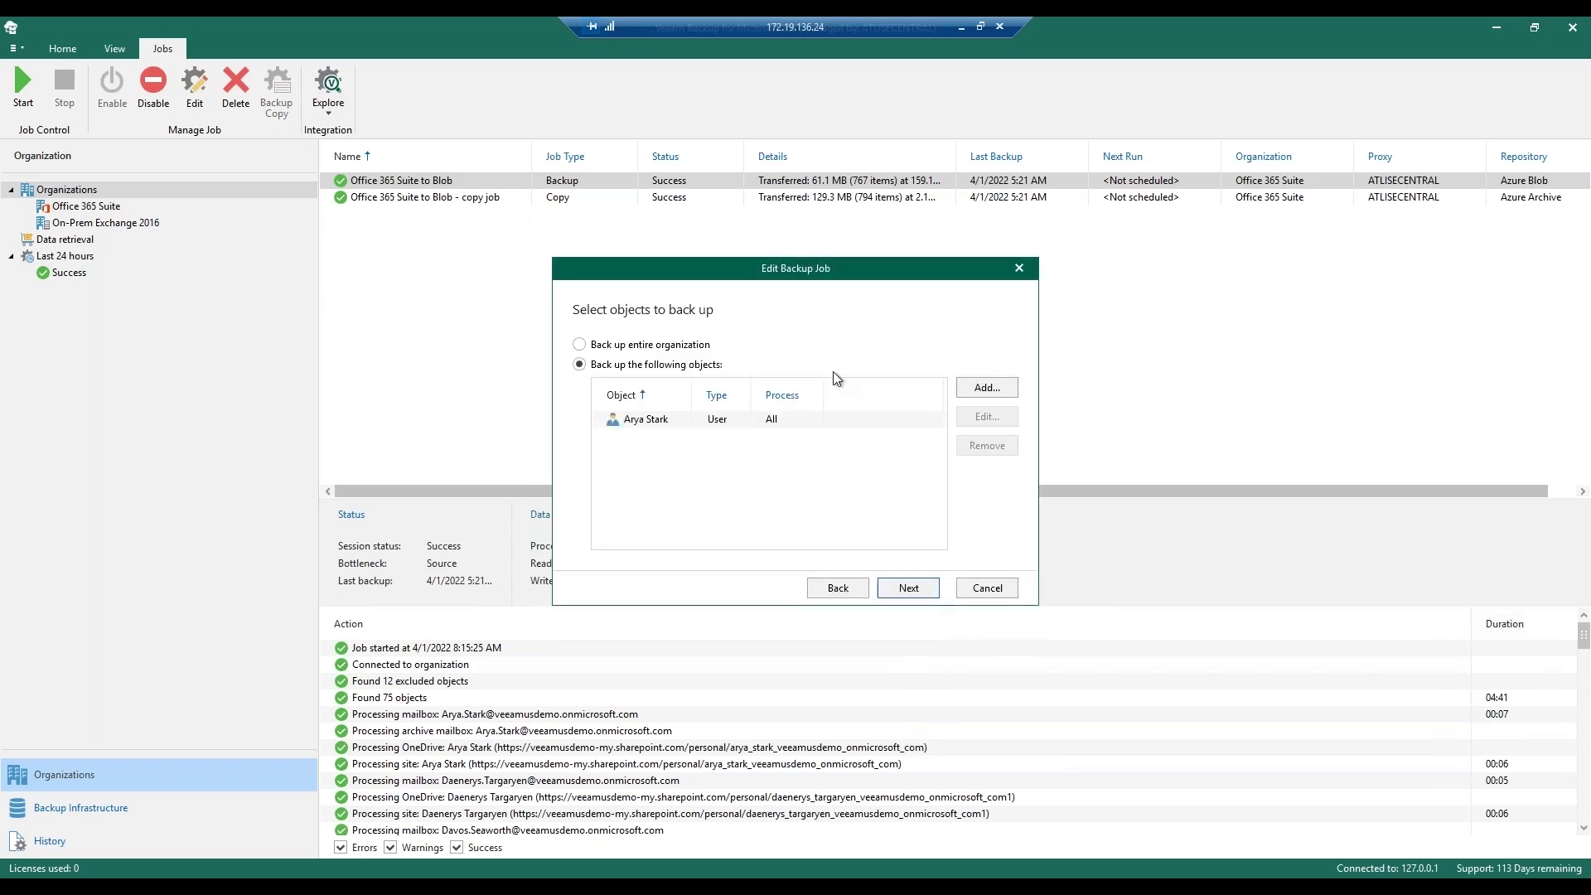
- Try changing the OneDrive and Site processing options for the added user, and discard the changes
left_click(713, 419)
left_click(978, 419)
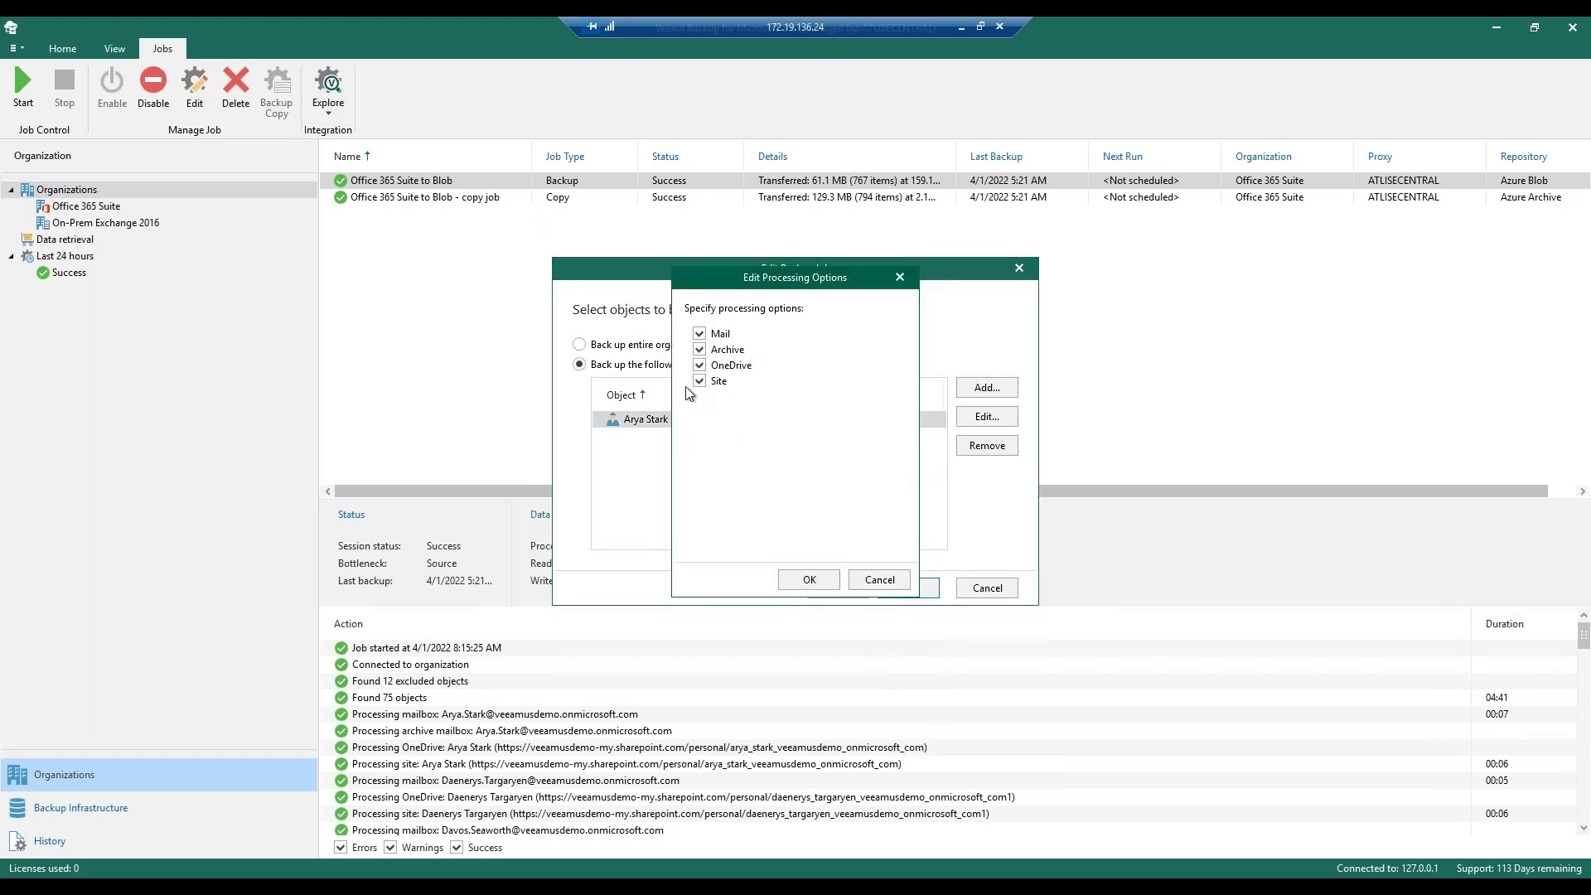
left_click(700, 364)
left_click(703, 381)
left_click(725, 367)
left_click(870, 580)
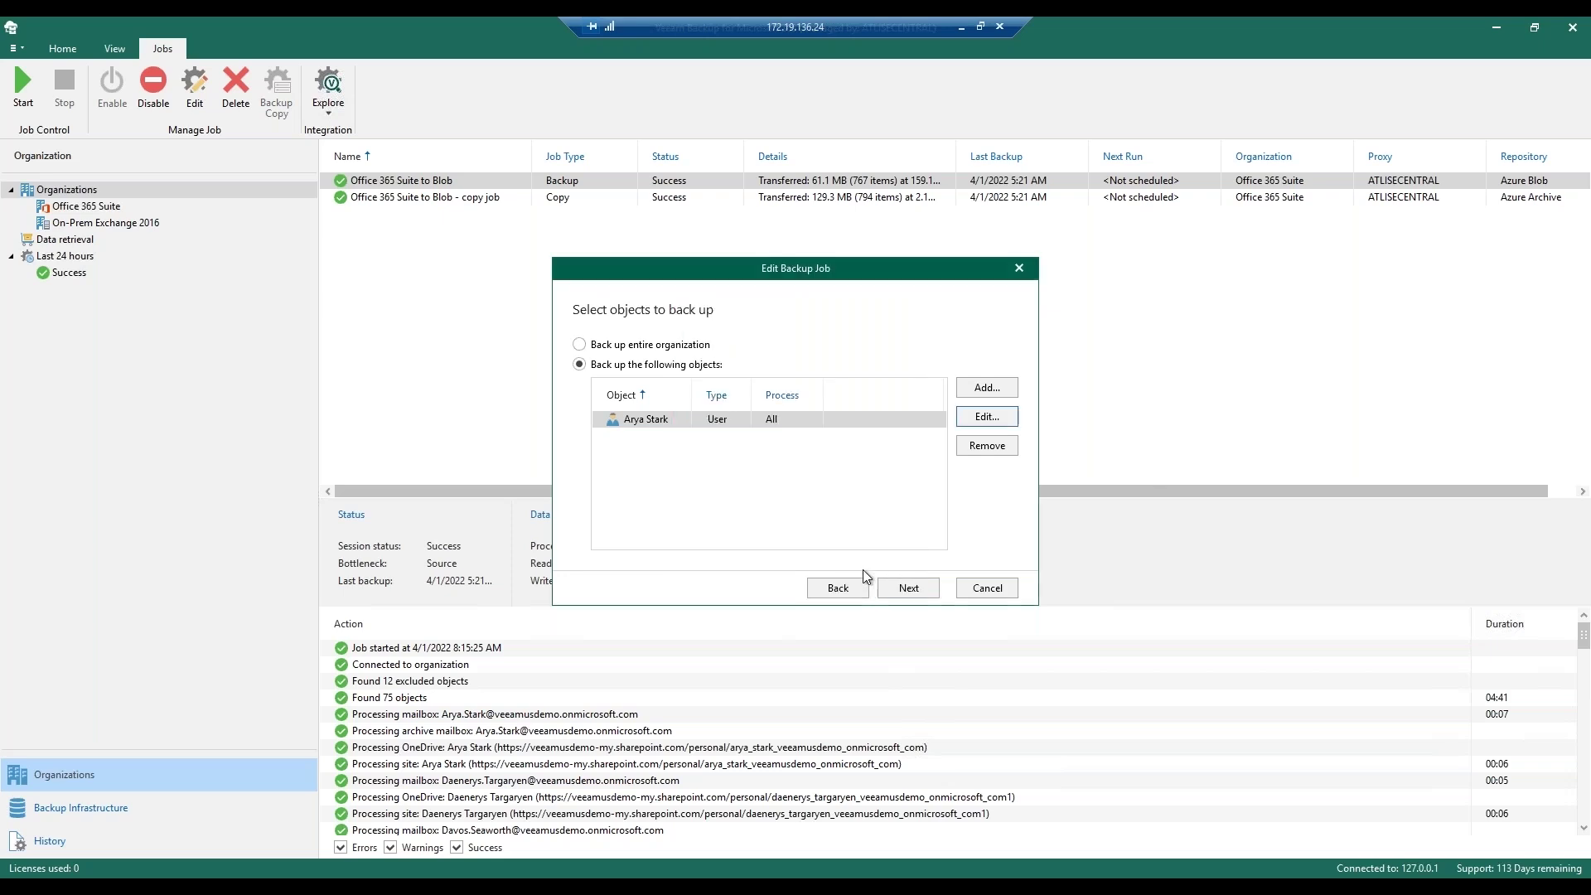
- Browse the SharePoint sites that can be added to the job, and close the selection without adding any
left_click(974, 395)
left_click(964, 461)
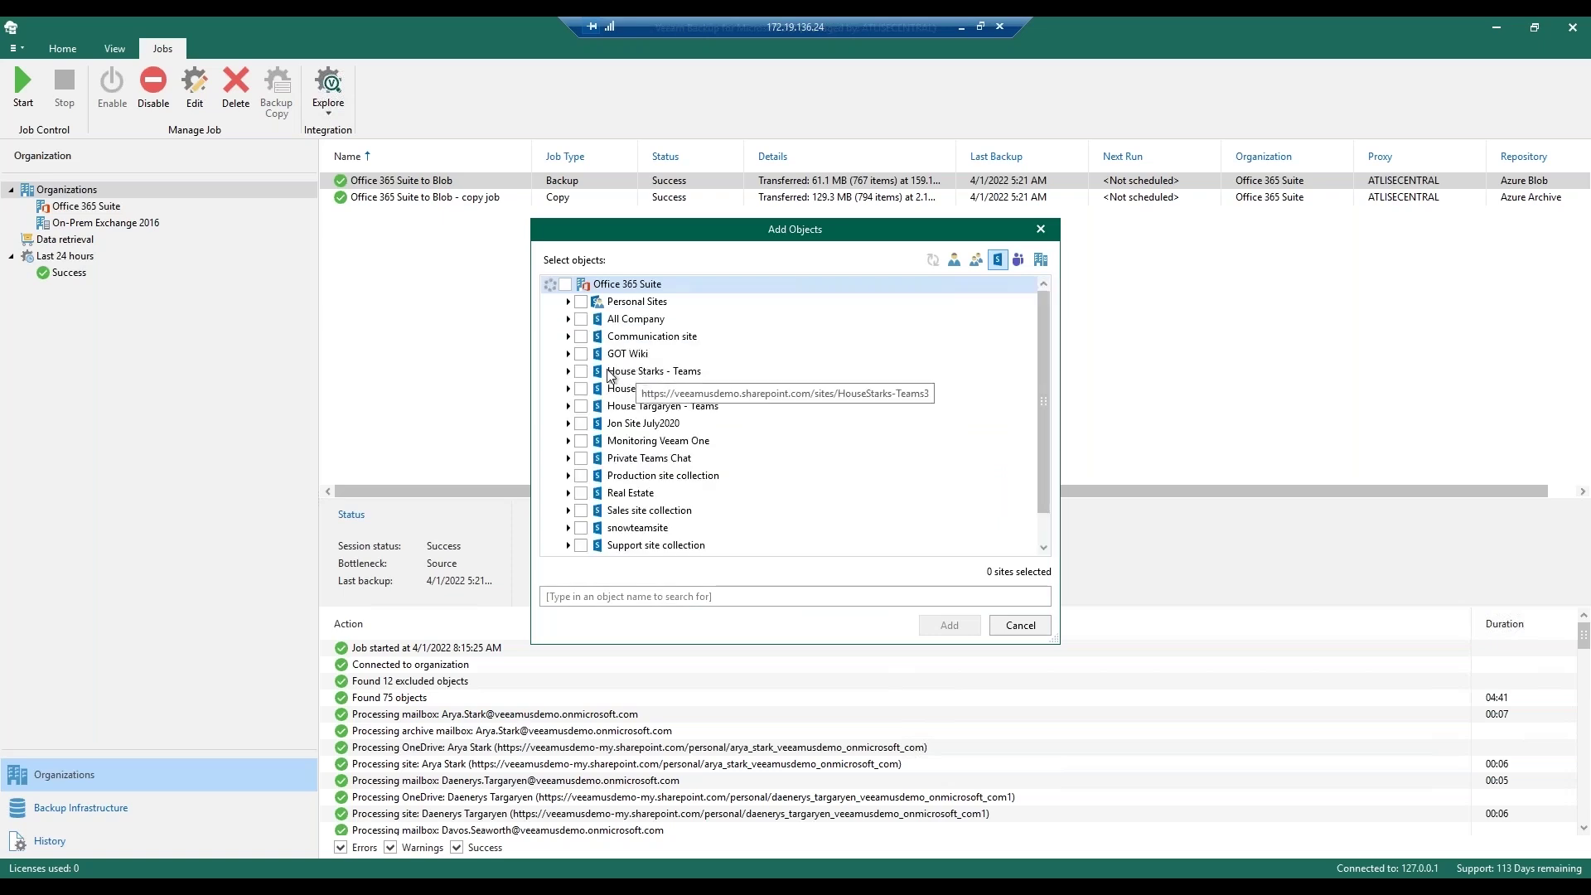
left_click(1039, 230)
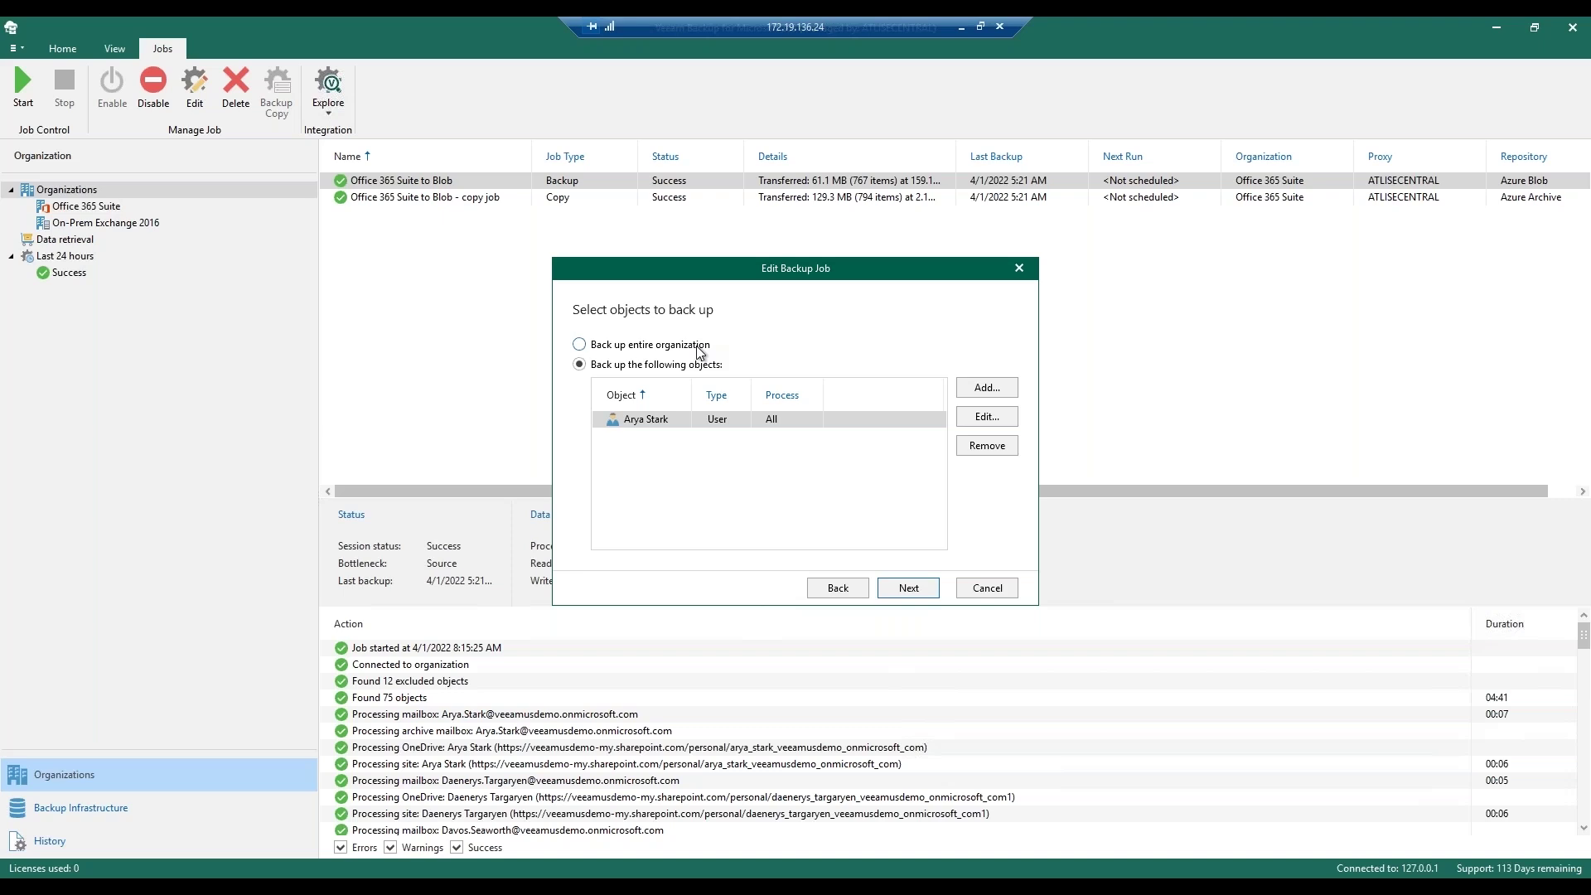
- Switch the job back to backing up the entire organization, and review its excluded objects and the object types available for exclusion
left_click(773, 353)
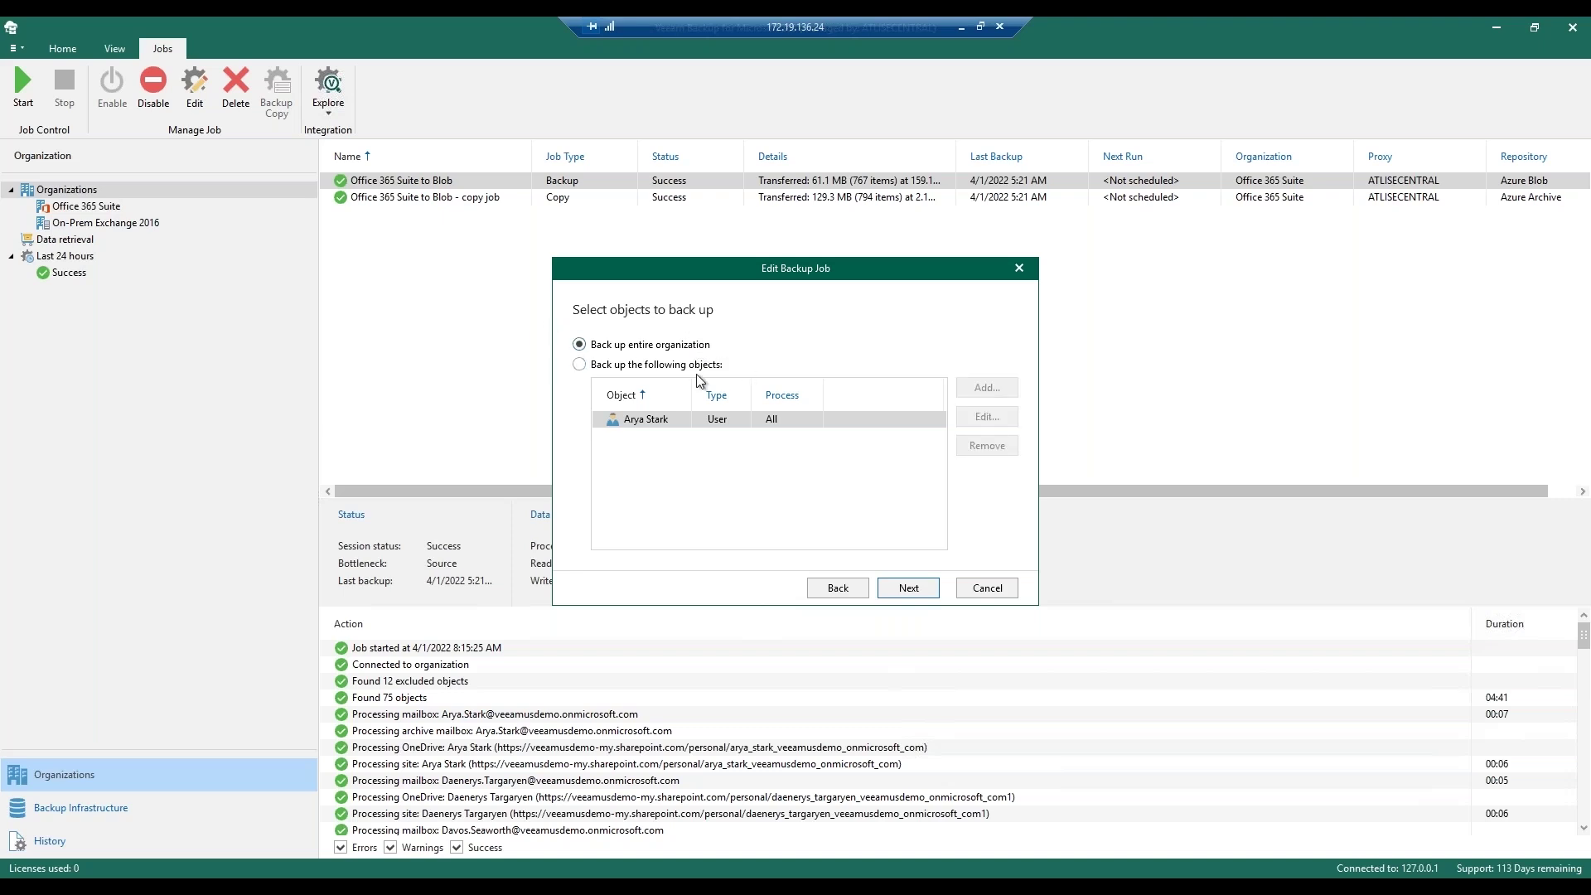
left_click(896, 585)
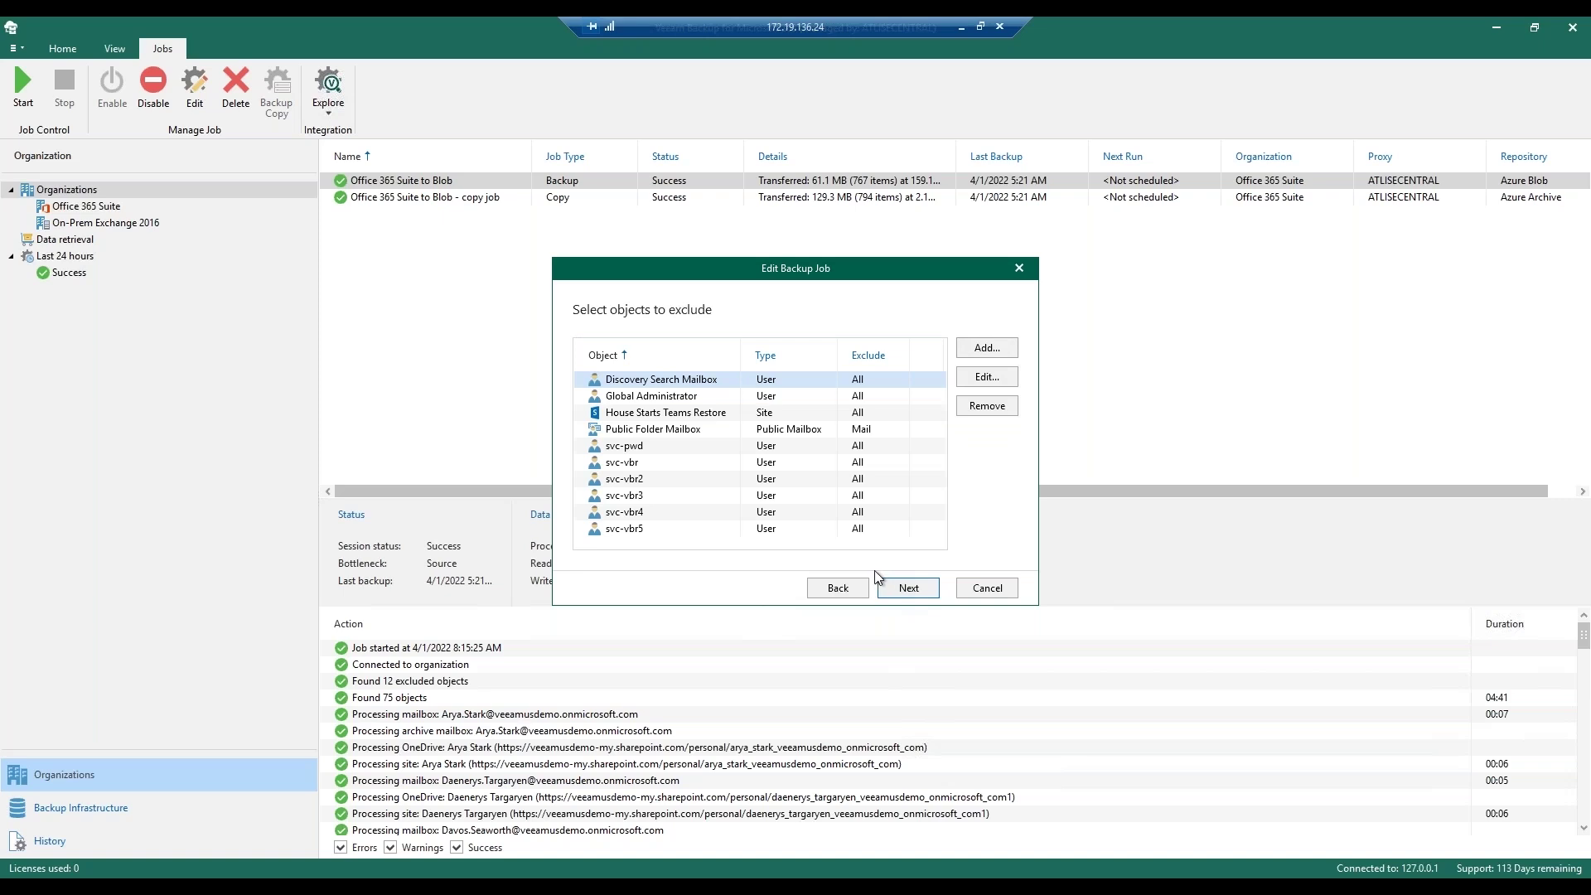
left_click(986, 349)
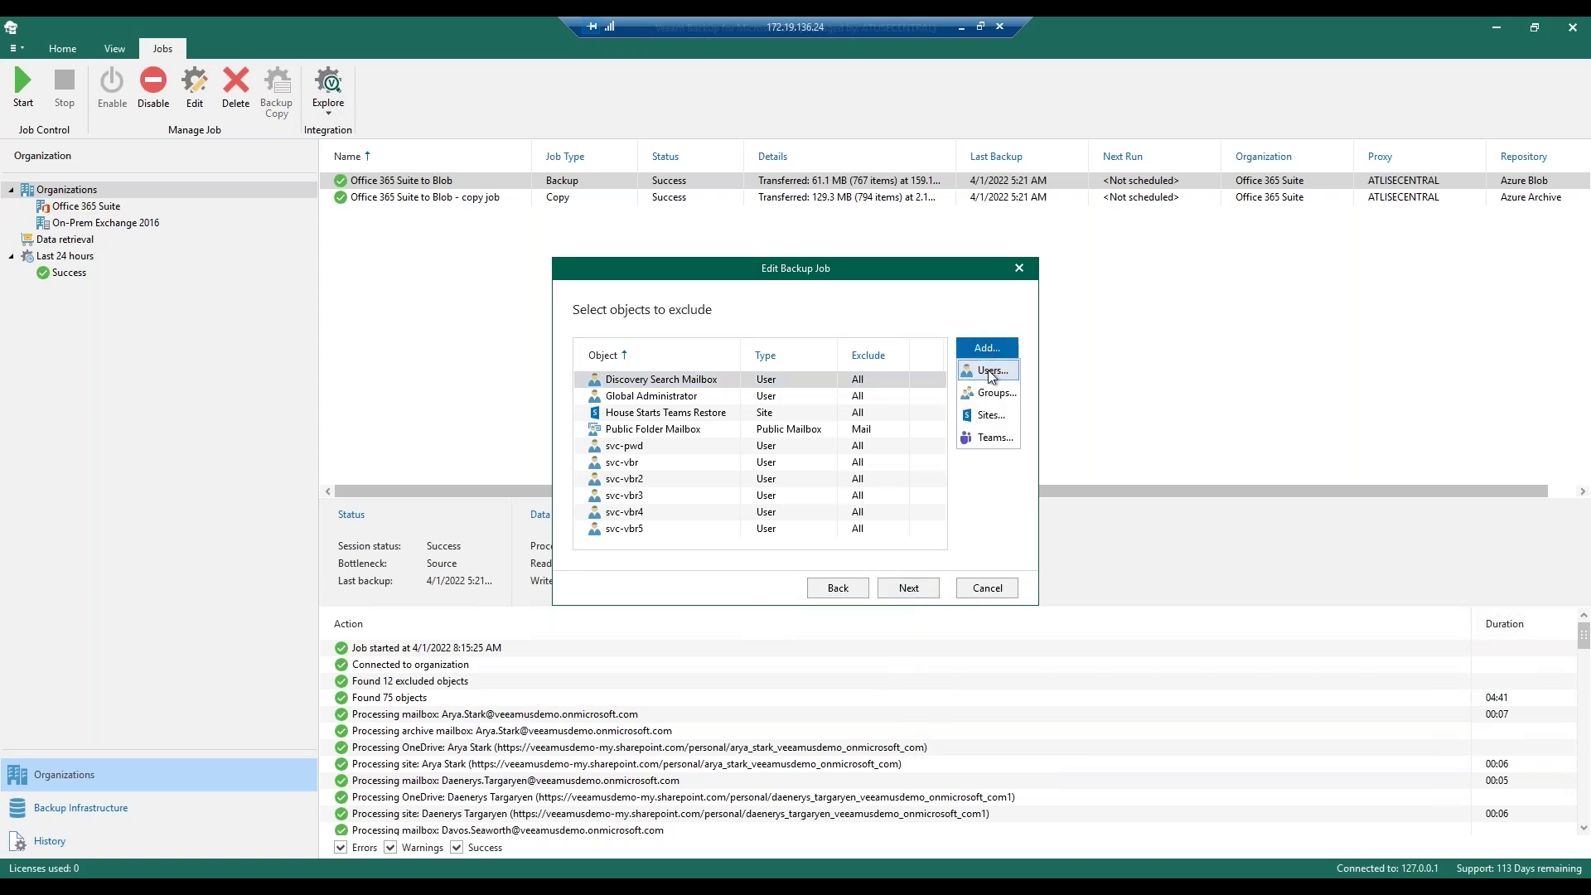
left_click(977, 496)
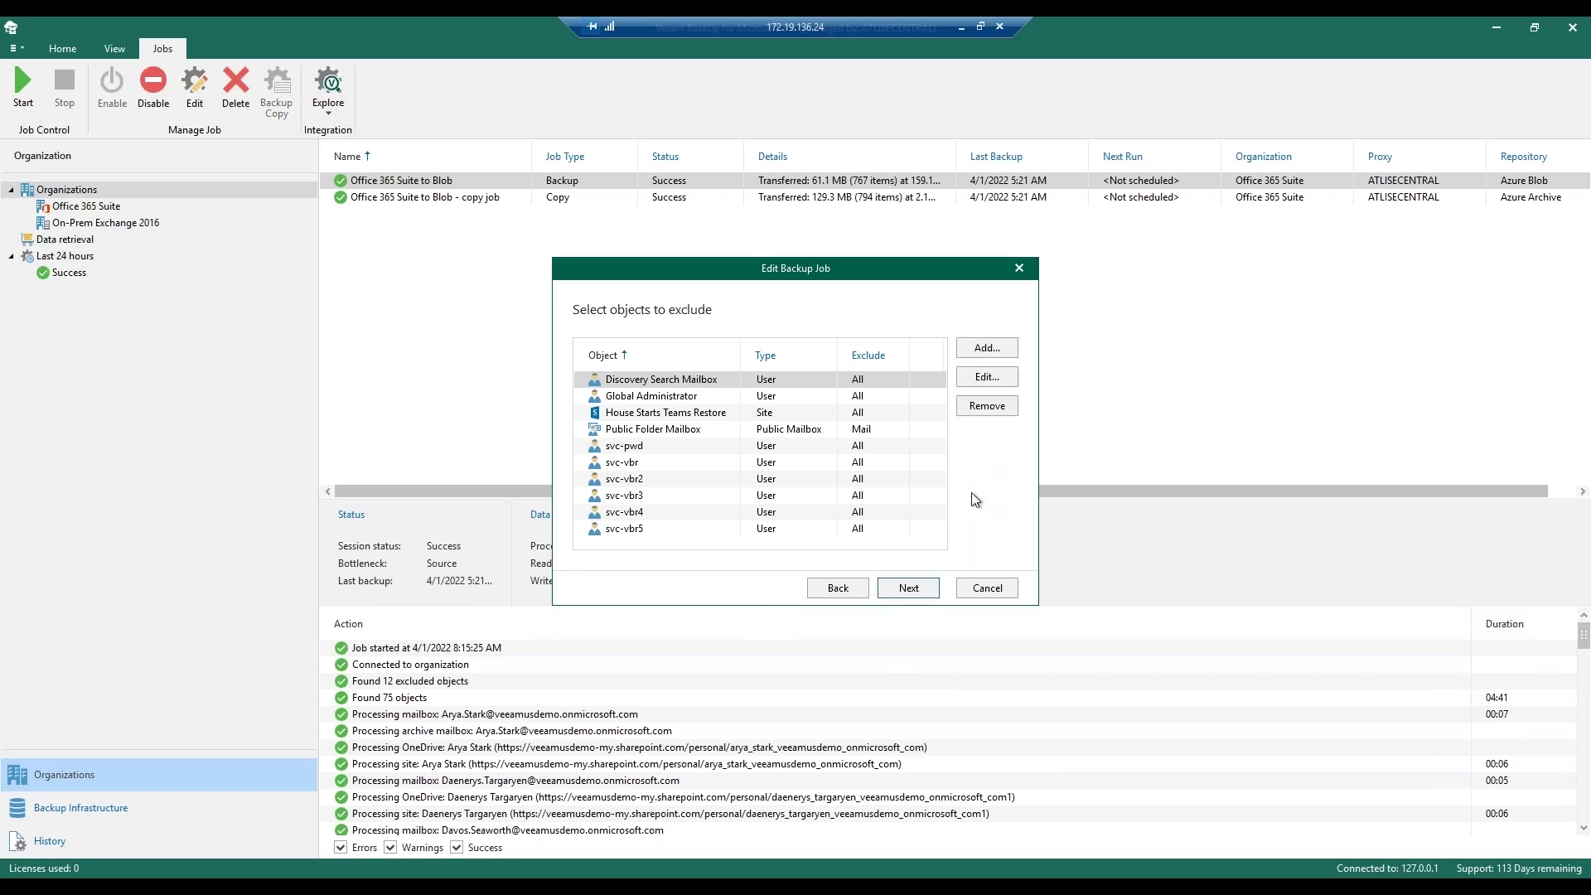
- Try automatic scheduling for the job with a 5-minute interval and a daily 4:00 AM run, and cancel the job edit
left_click(916, 588)
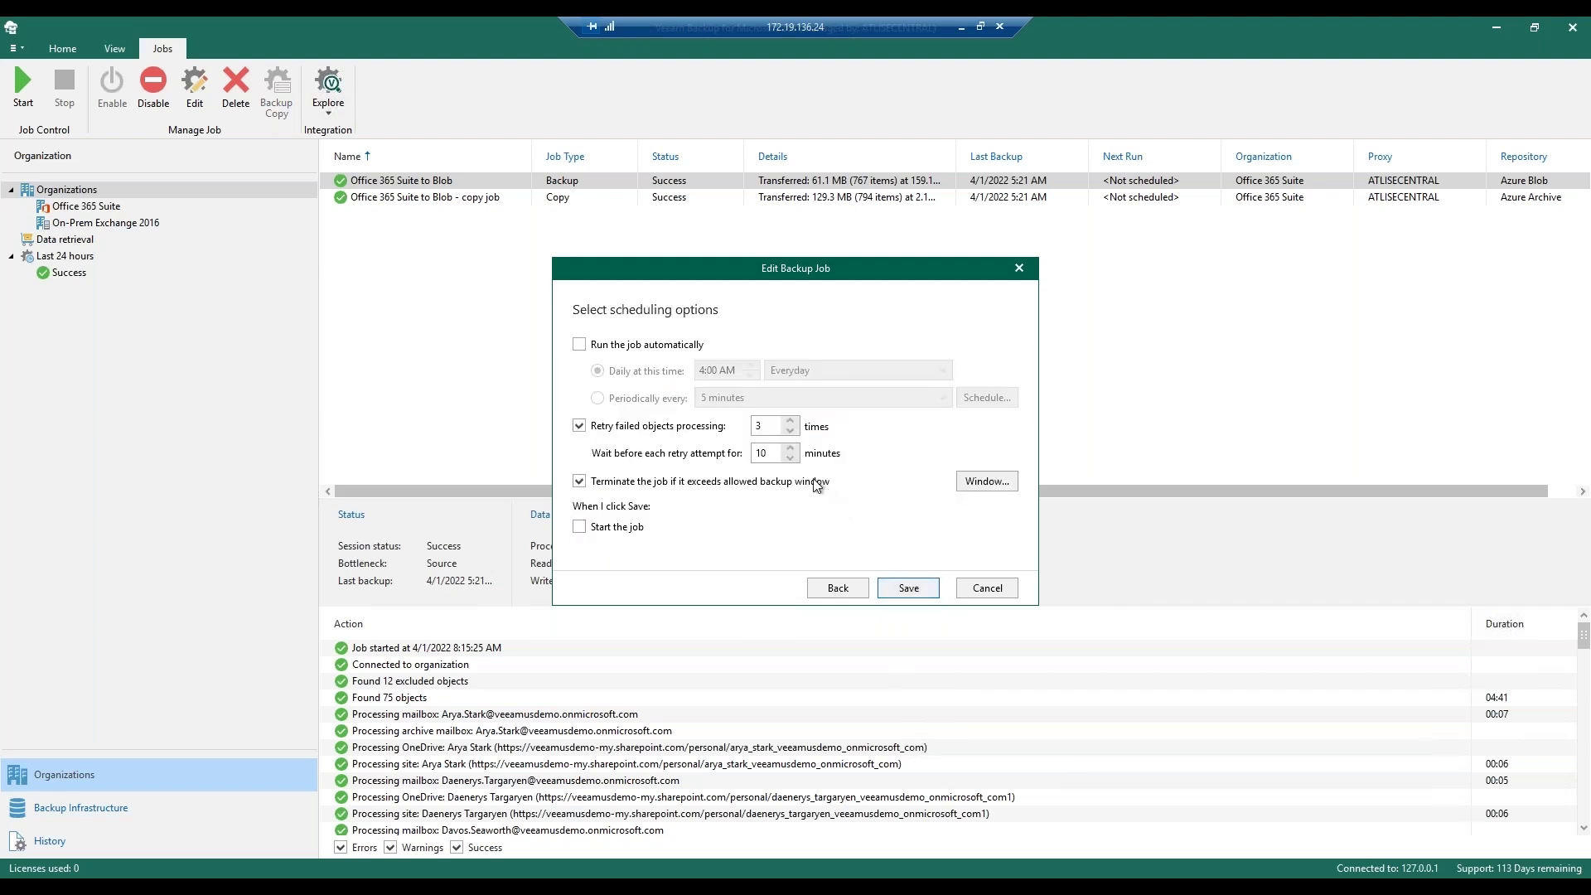
left_click(579, 344)
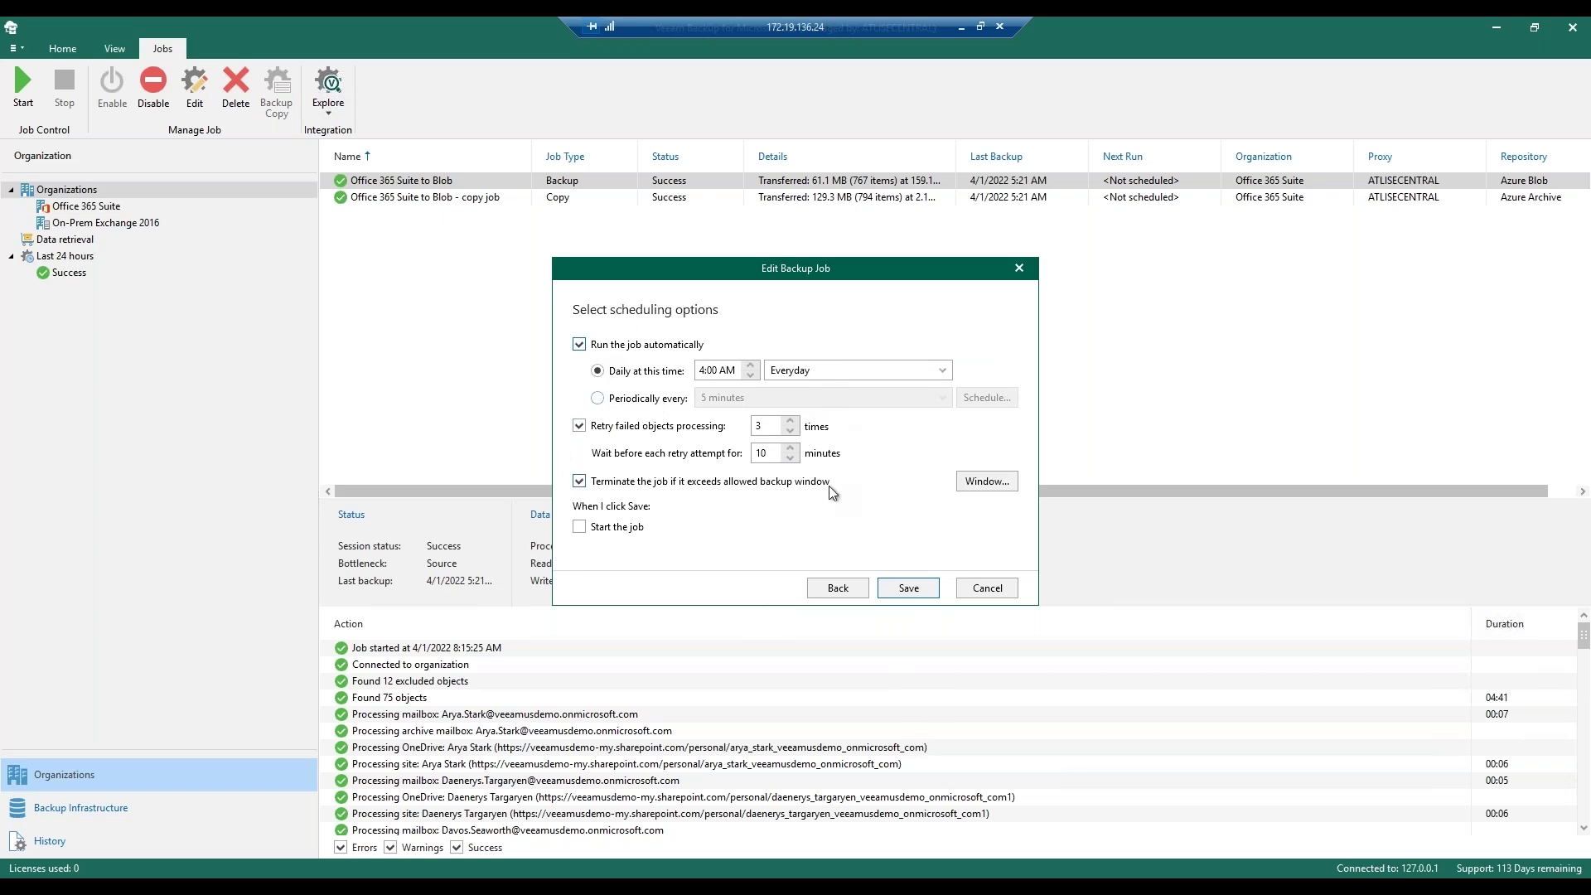
left_click(641, 403)
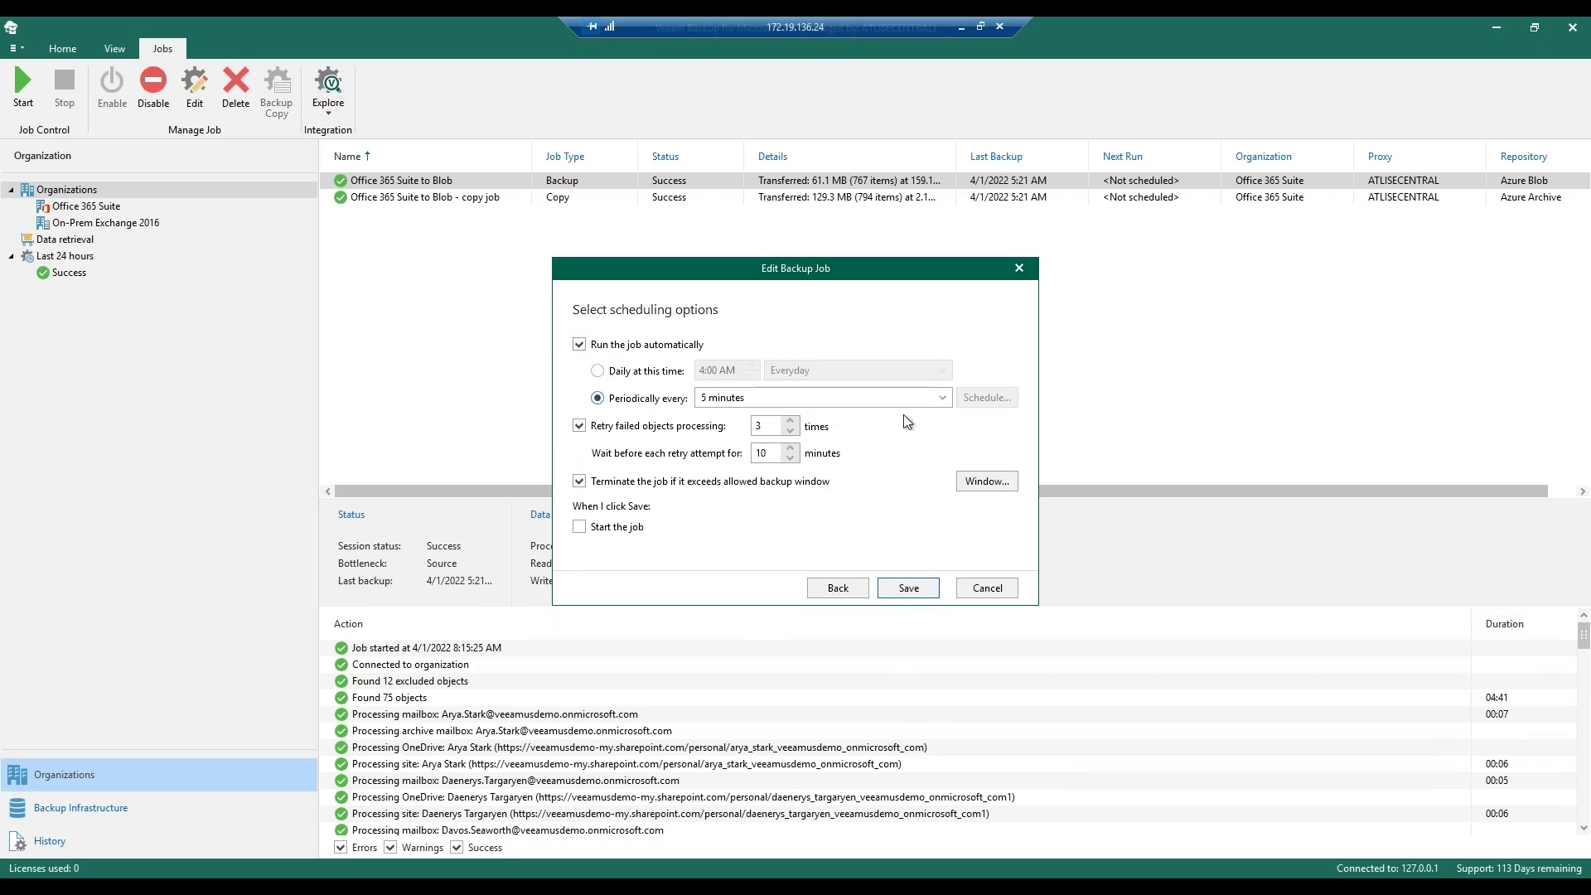
left_click(645, 370)
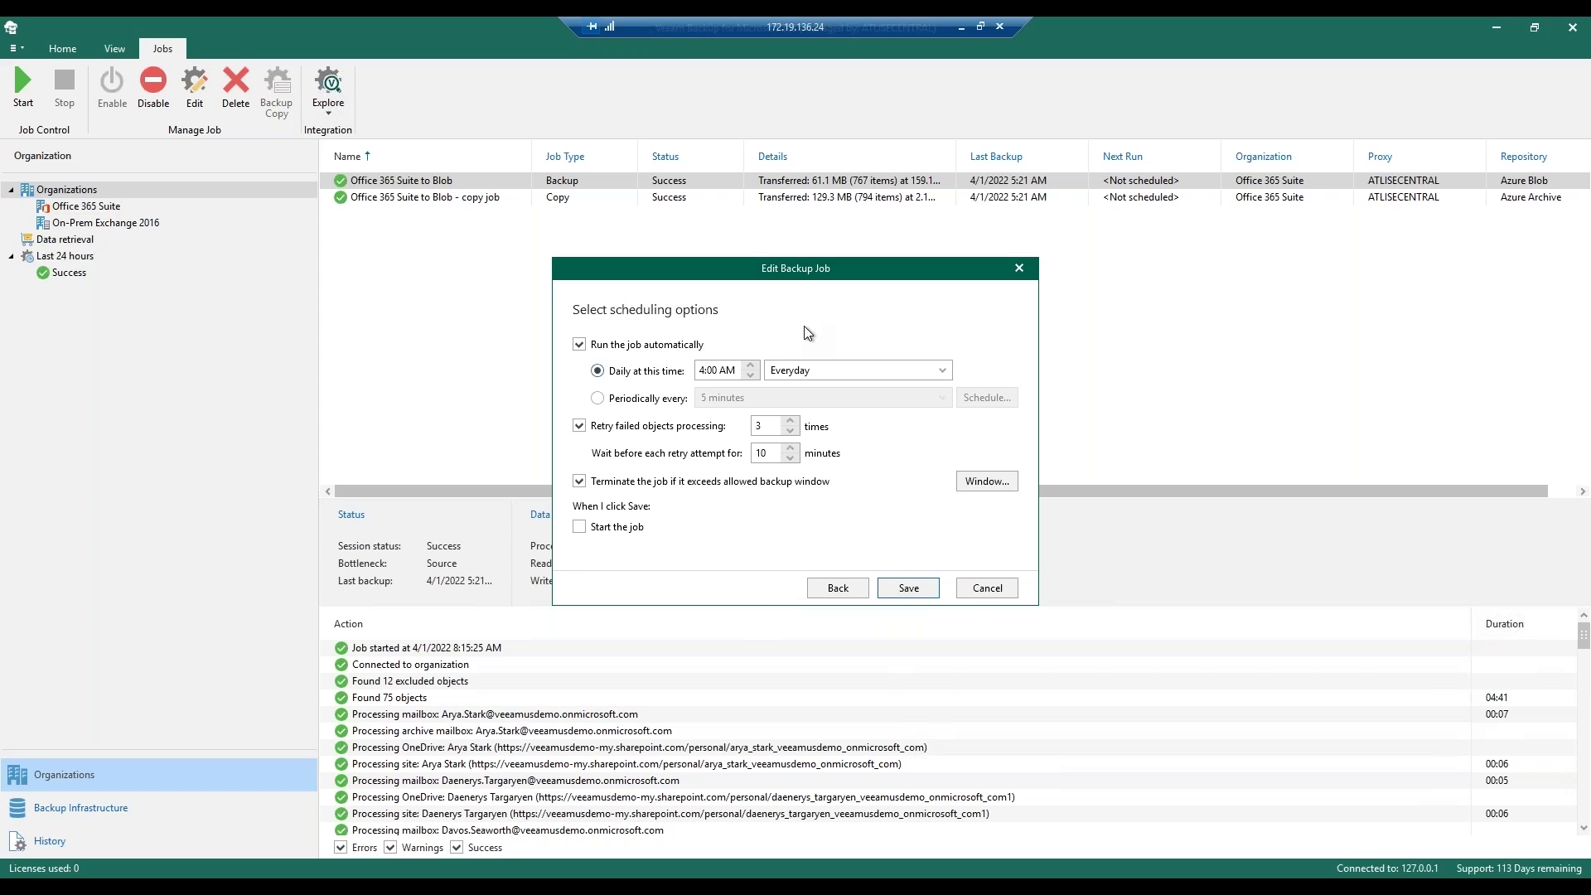
left_click(994, 592)
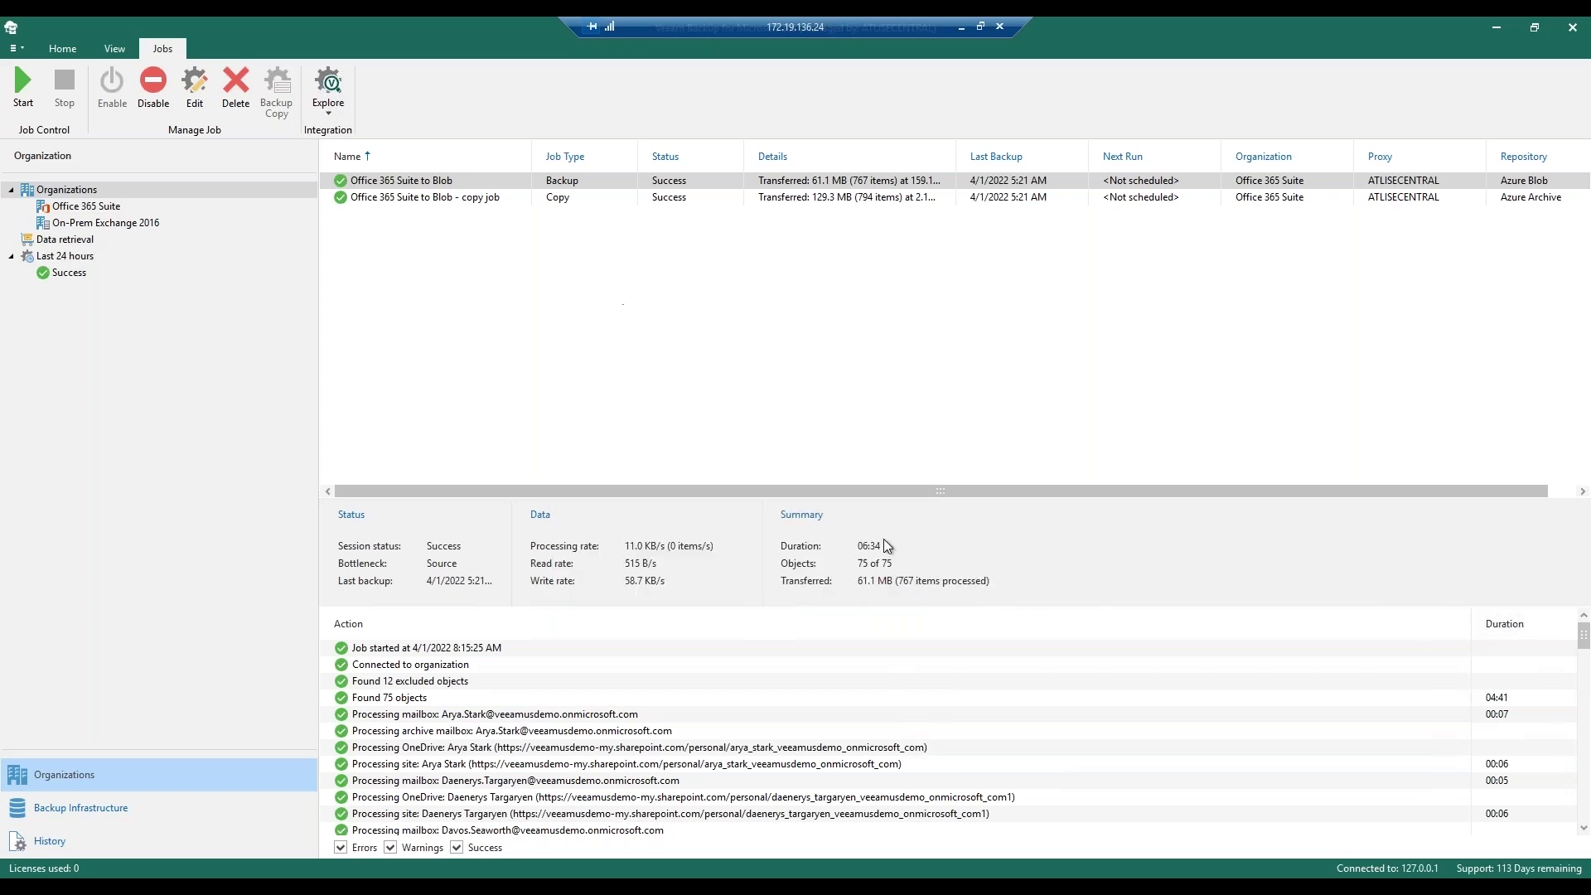
- Check the point-in-time calendar for the Office 365 Suite to Blob job's SharePoint backup, and open its latest available state in the explorer
right_click(411, 182)
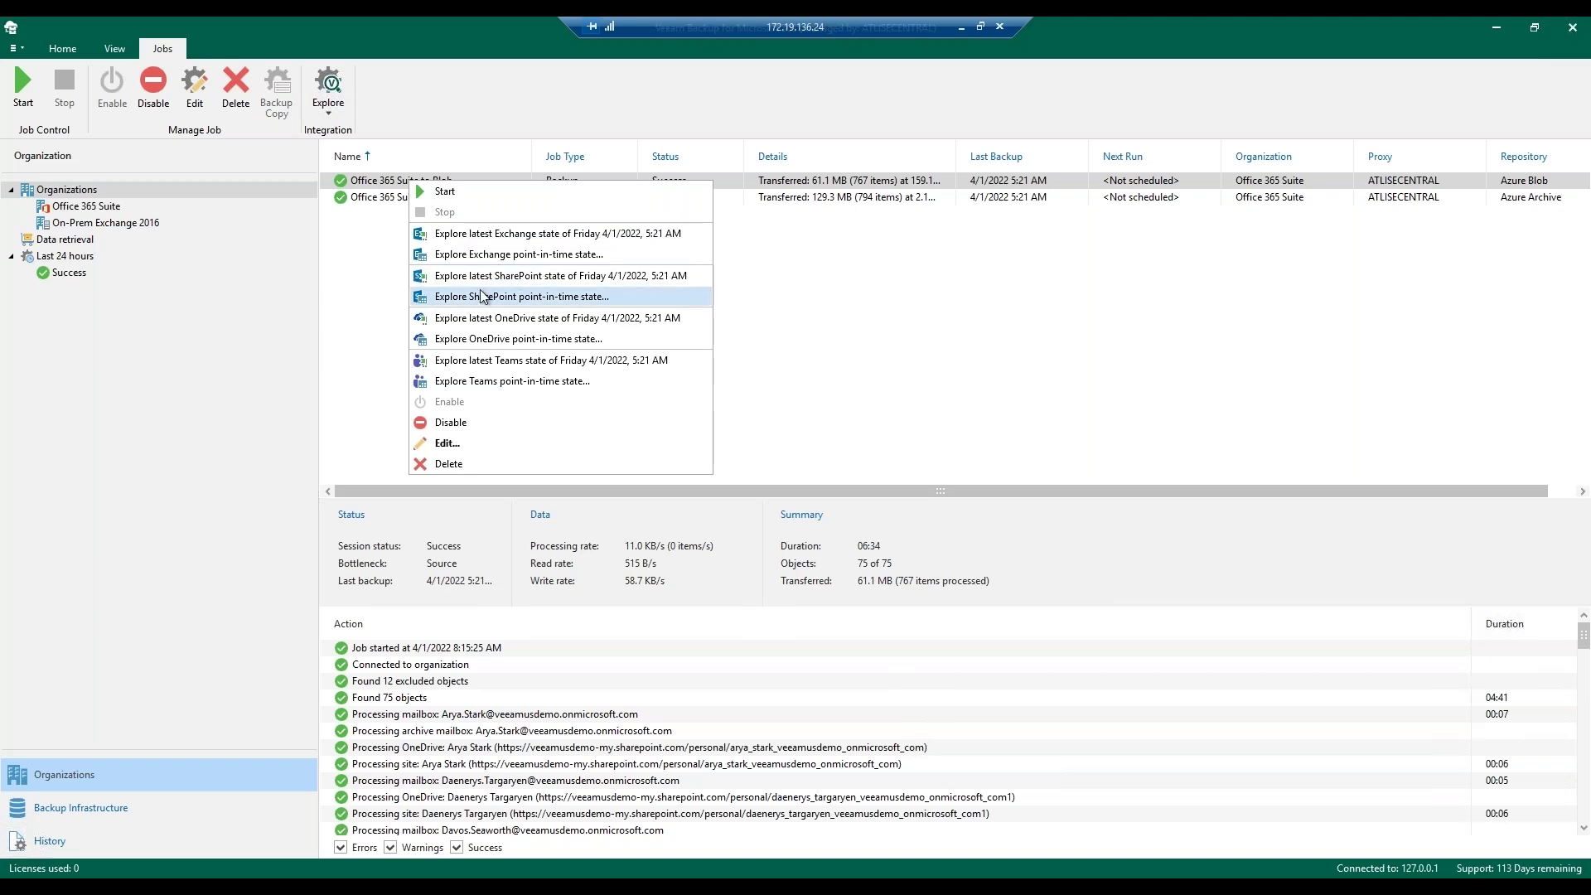
left_click(523, 296)
left_click(661, 383)
left_click(925, 403)
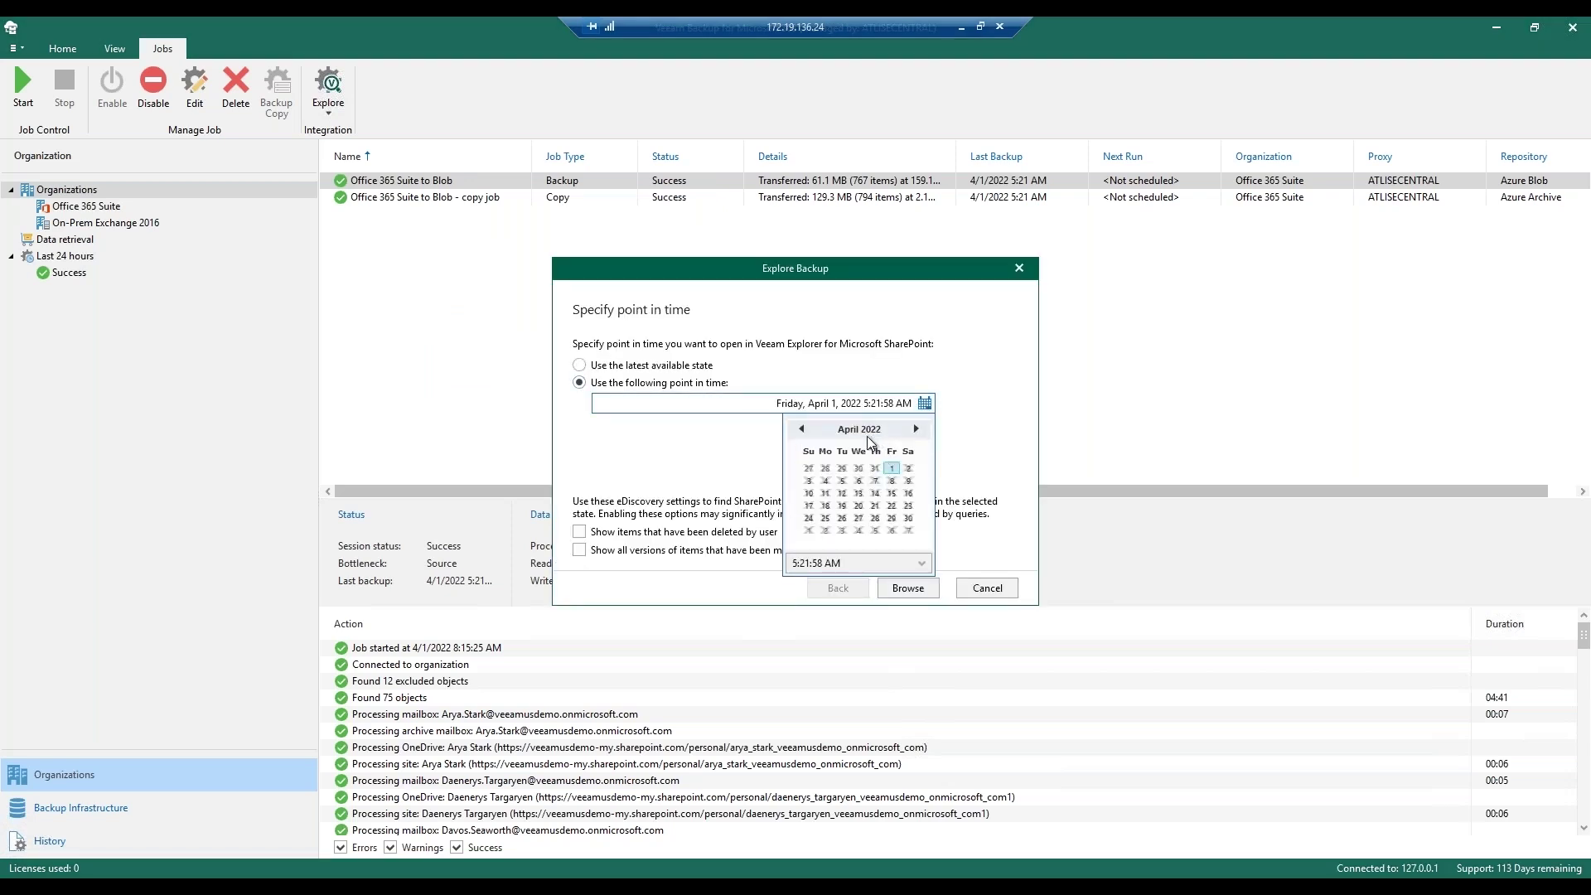
left_click(675, 451)
left_click(639, 365)
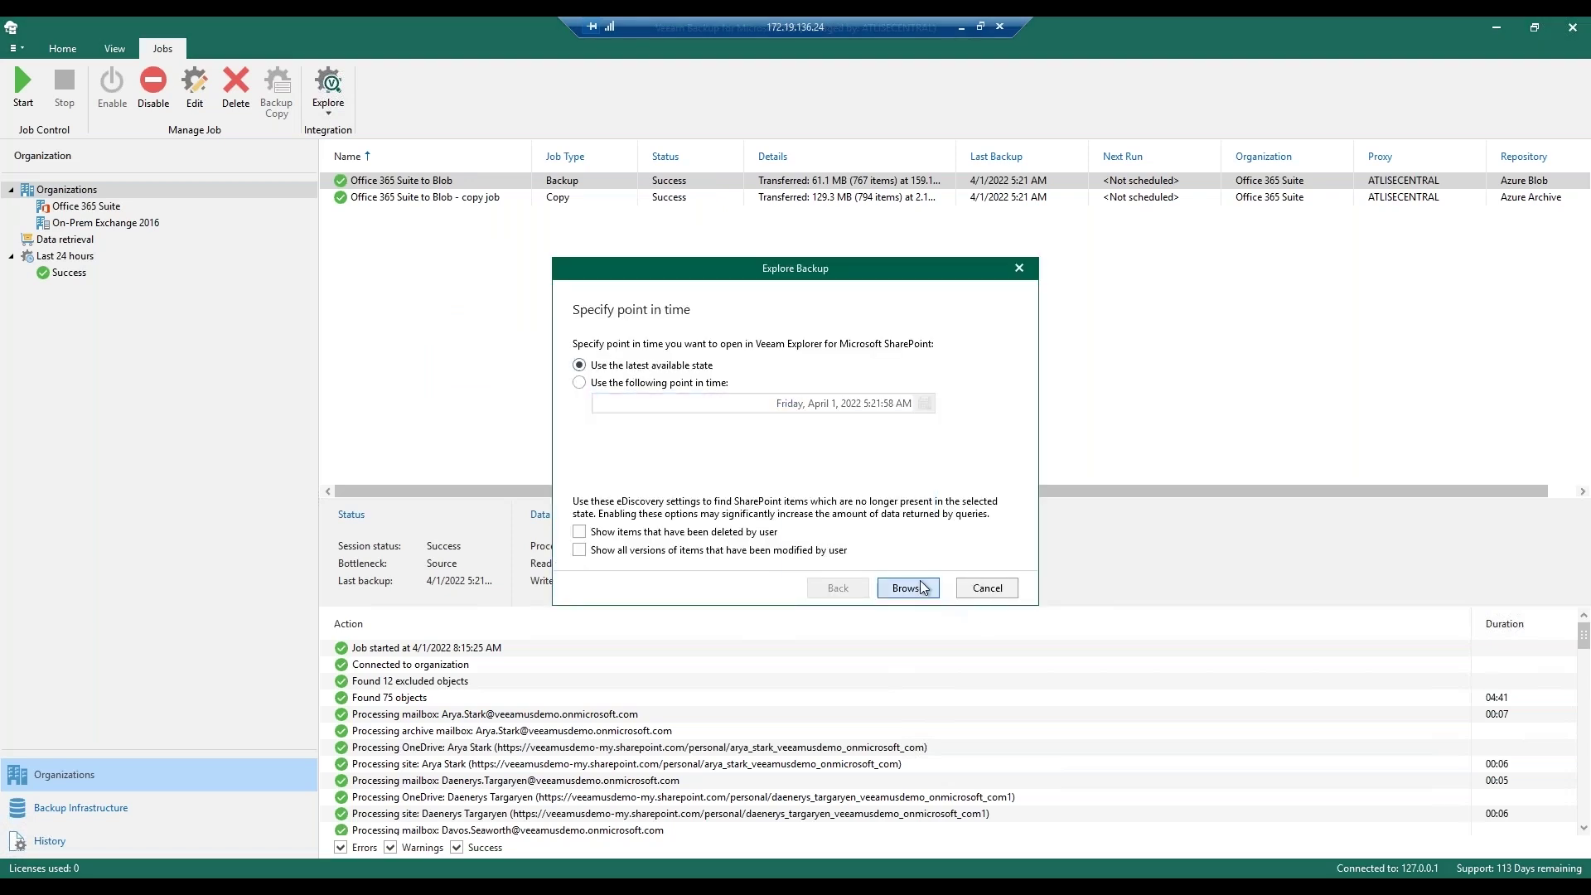
left_click(935, 590)
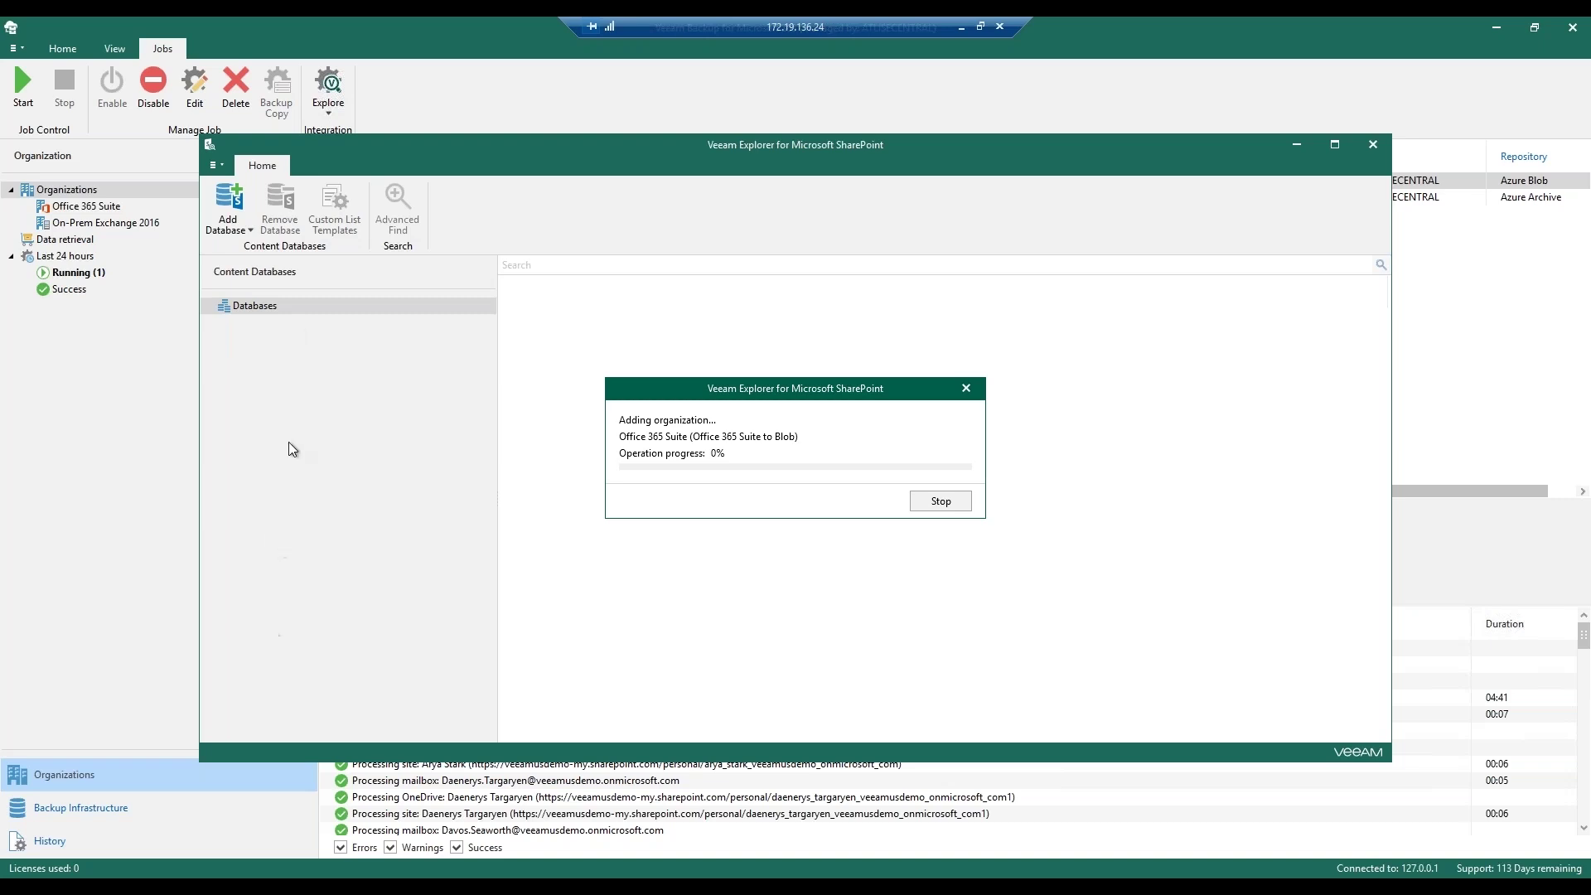
left_click(945, 523)
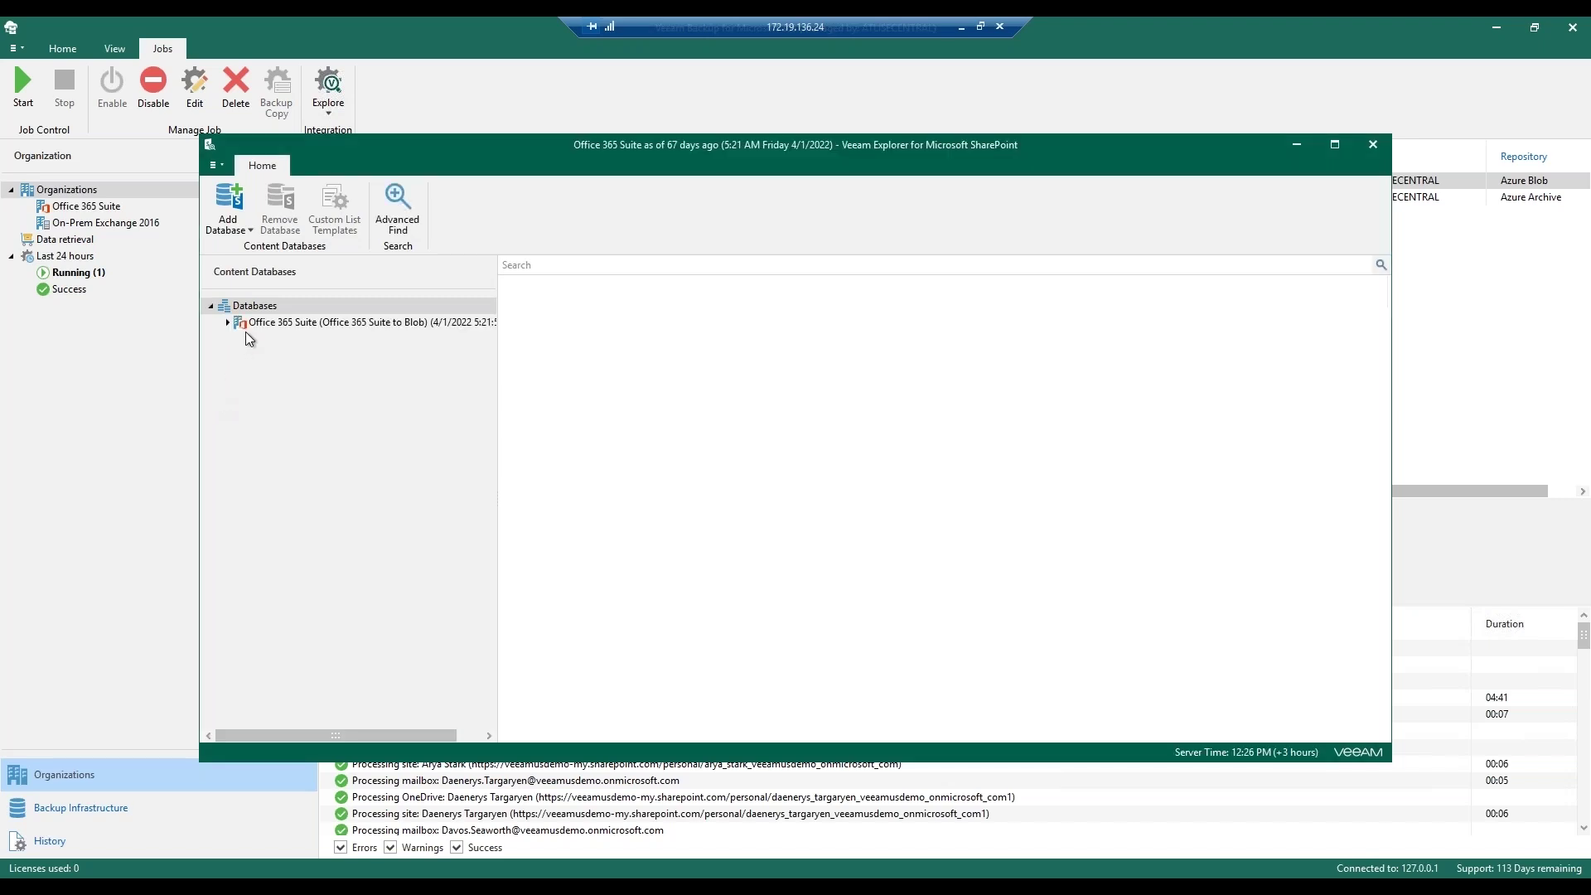
- Expand the organization's Community site content and open the Media Player folder in its Style Library
left_click(224, 323)
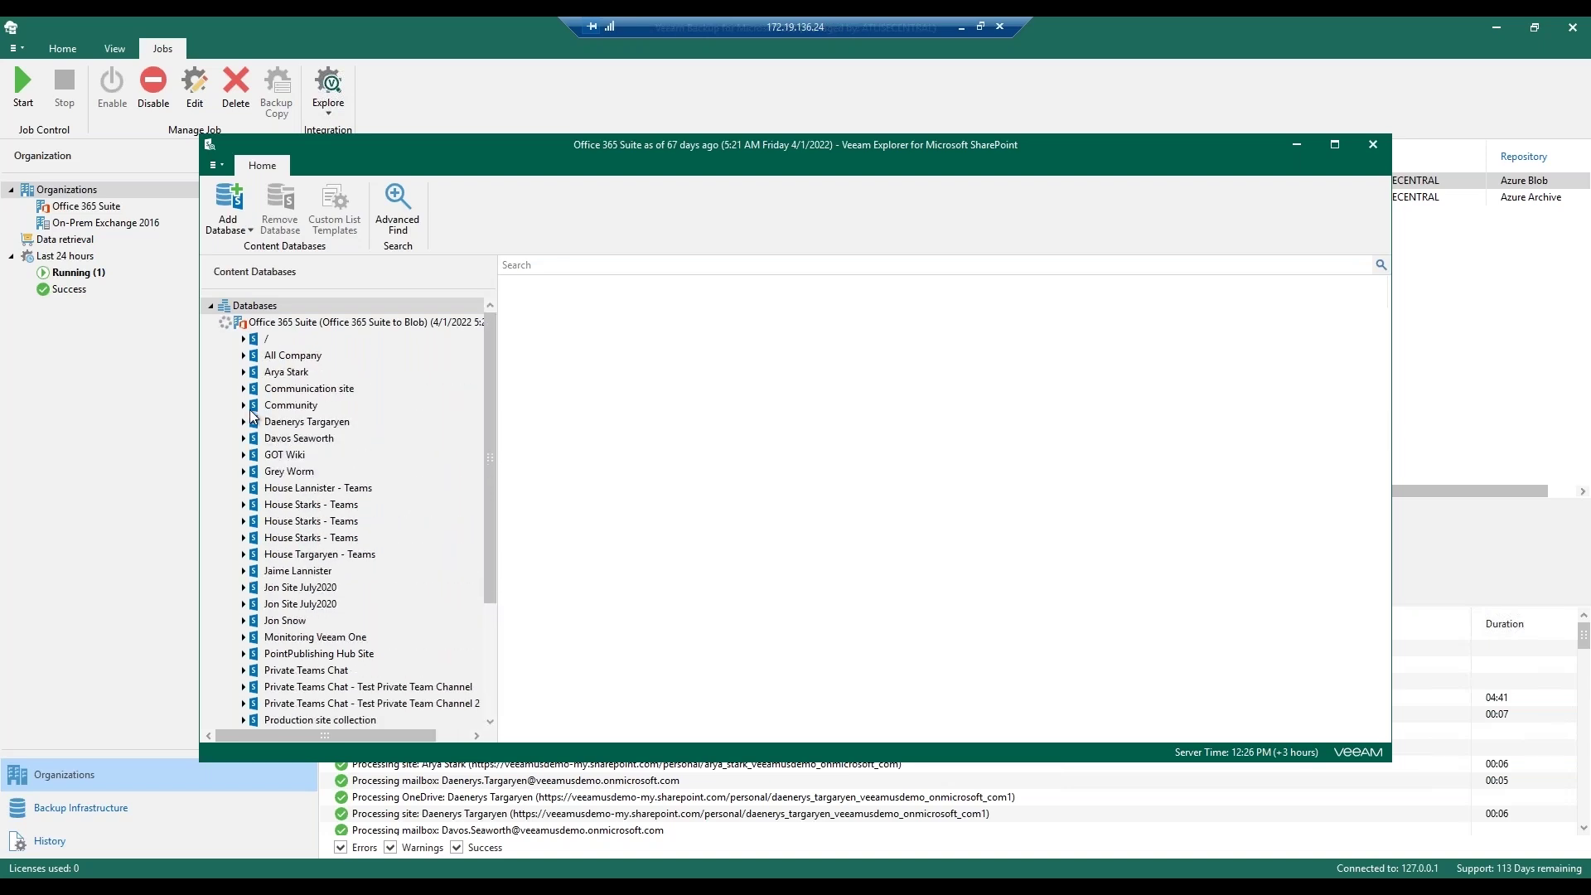
left_click(244, 406)
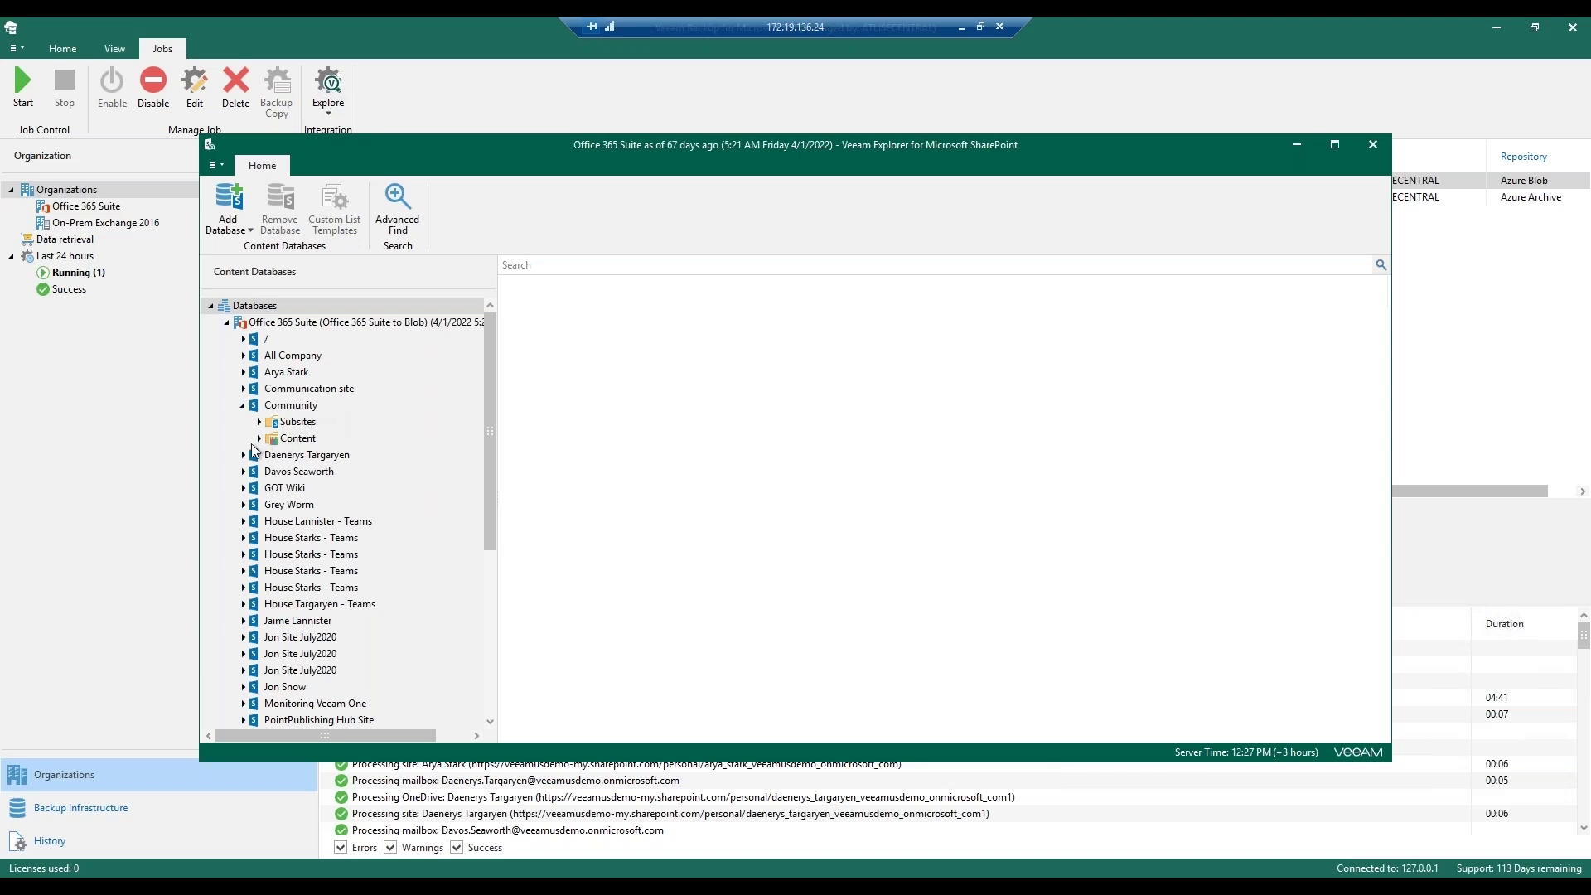
left_click(259, 439)
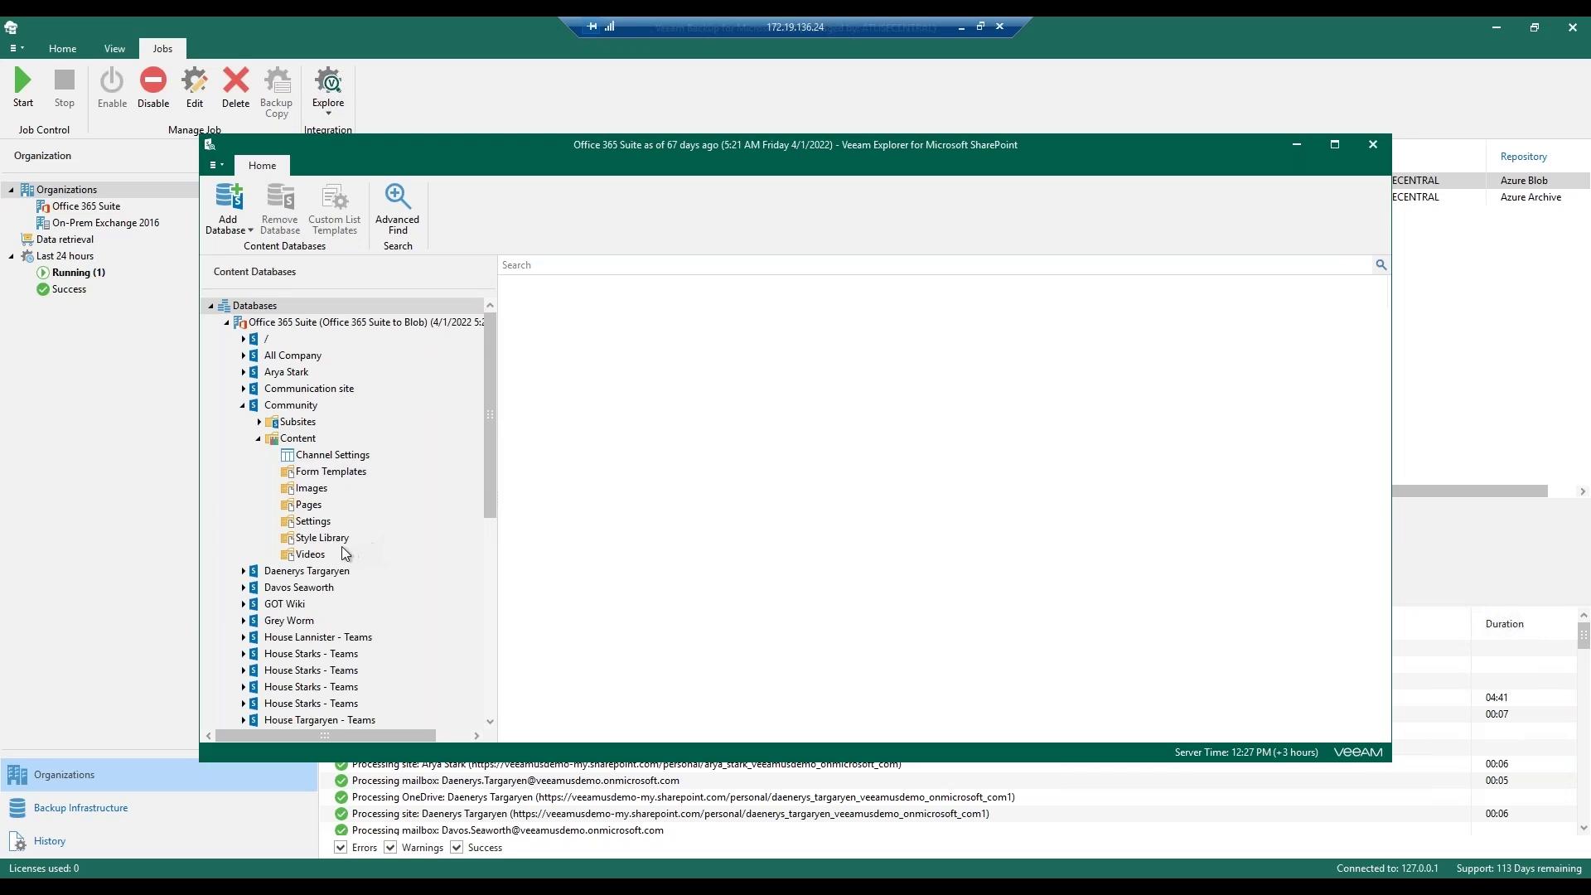
left_click(324, 539)
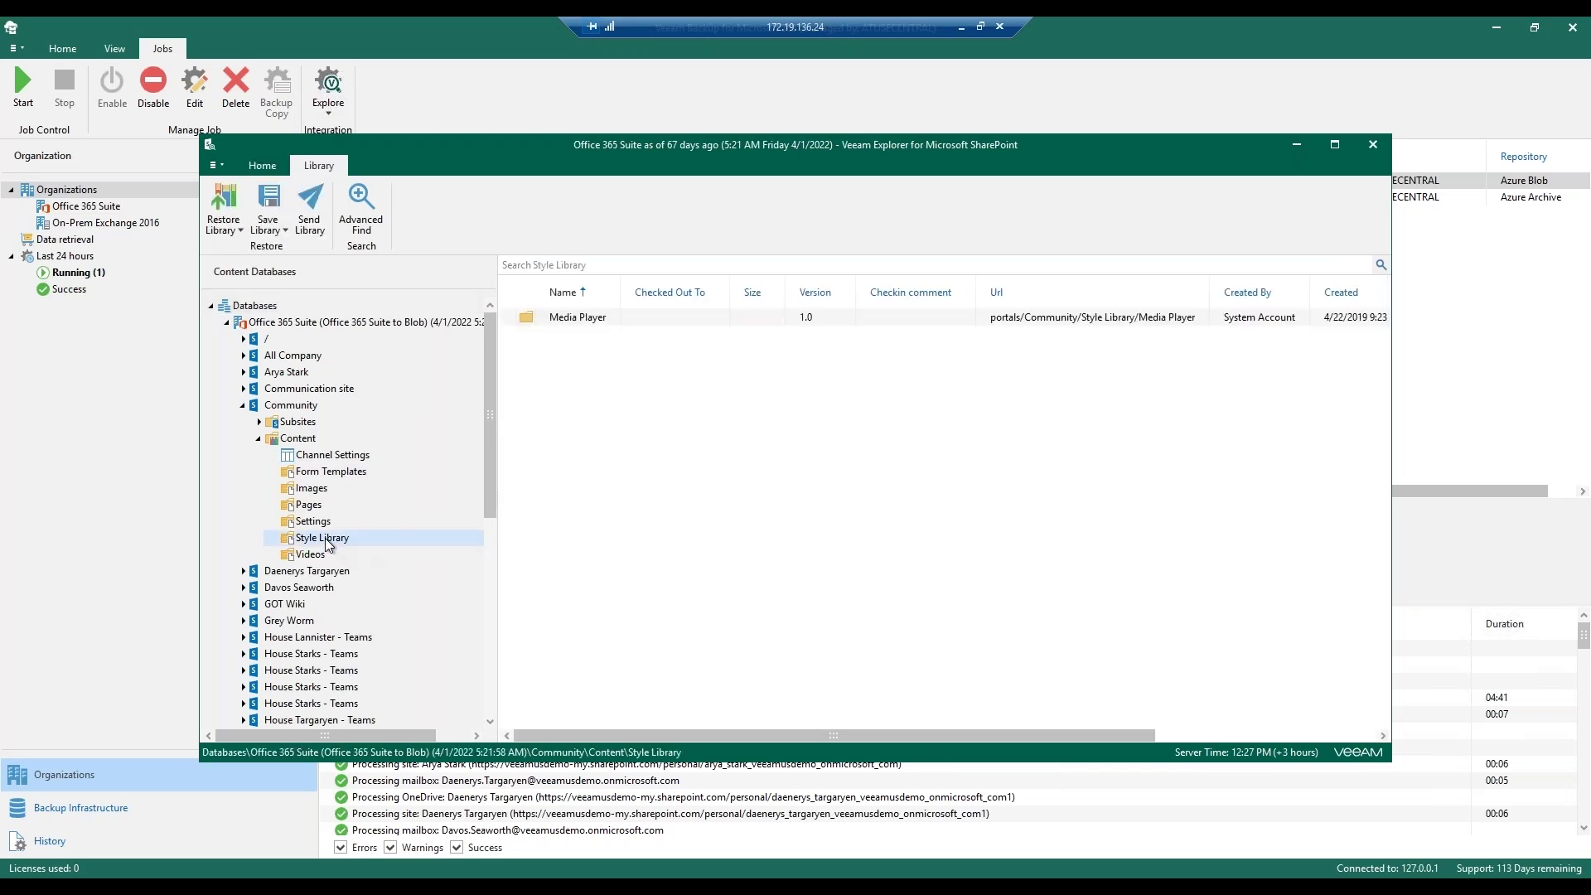
double_click(572, 319)
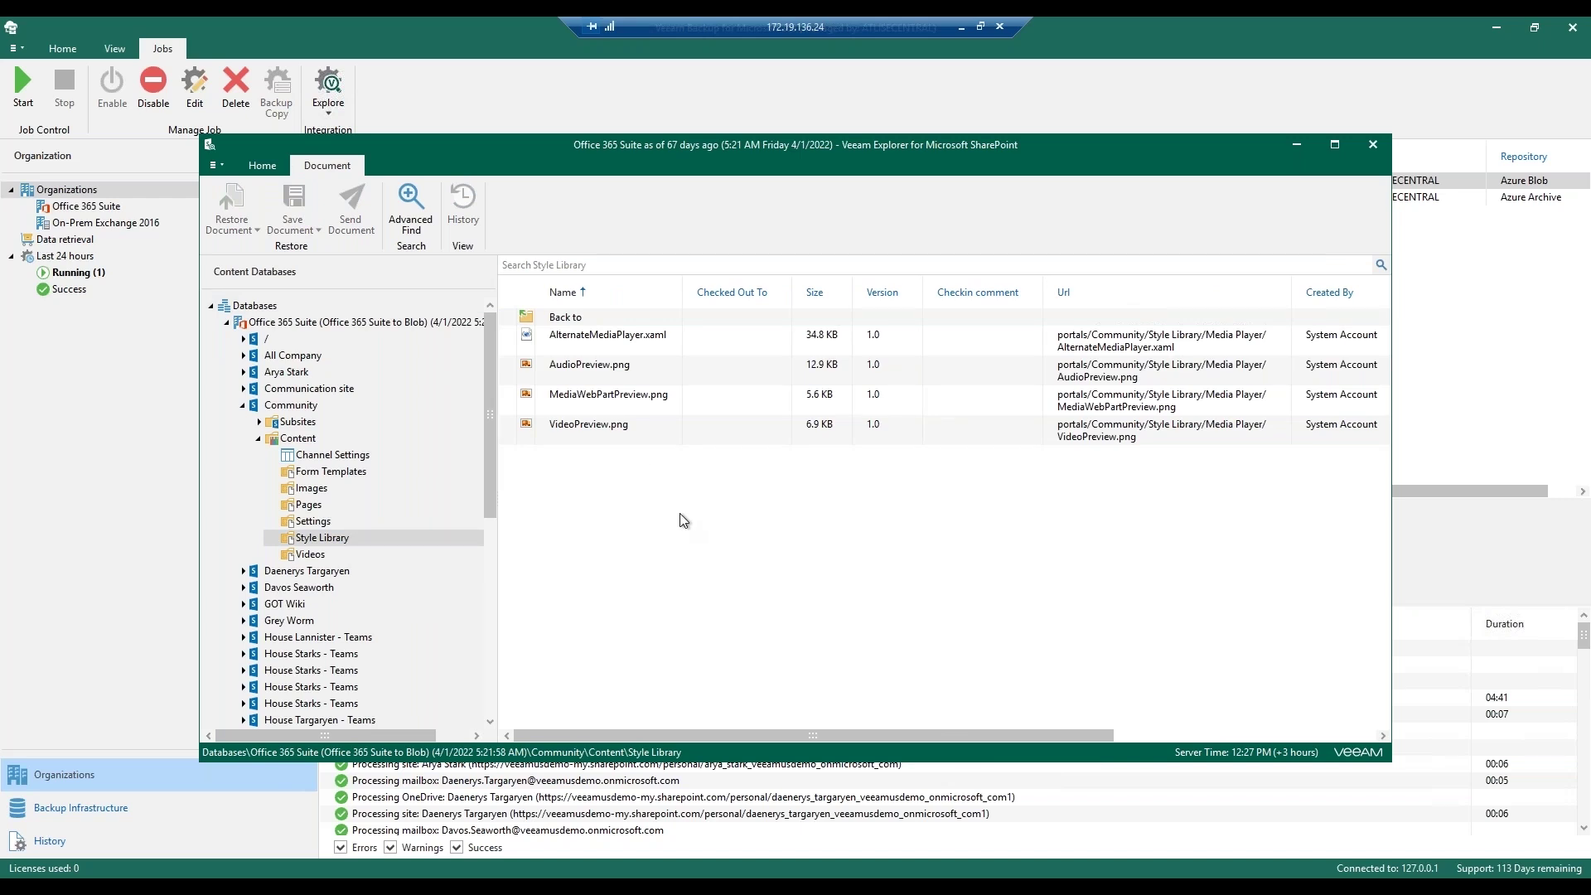
- Review the restore options for the Community site, and close them without starting a restore
right_click(292, 408)
mouse_move(324, 422)
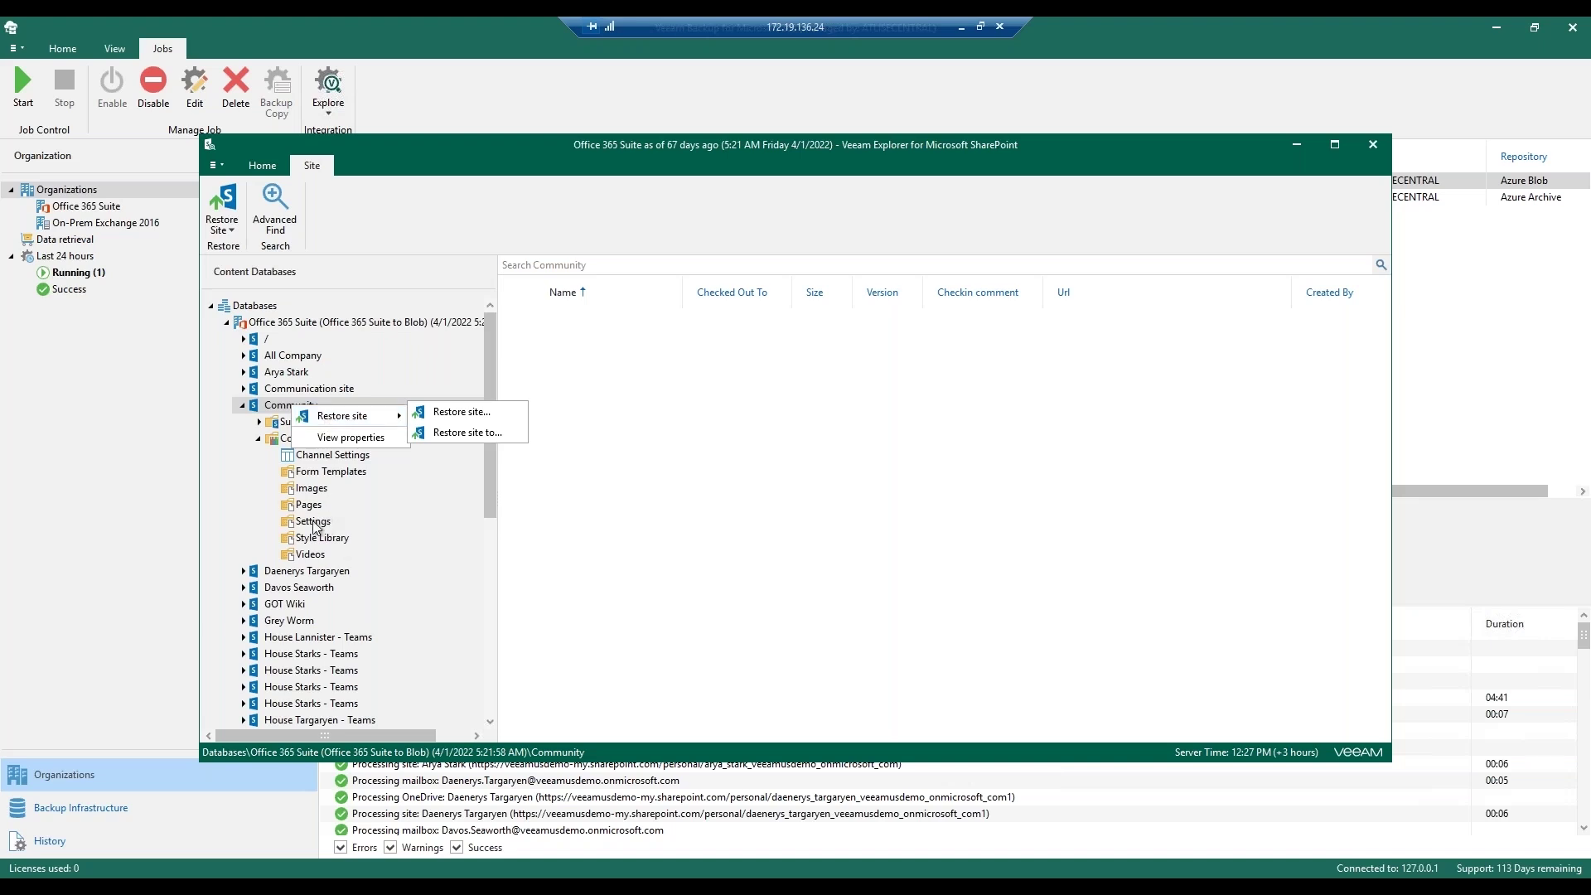
key("Escape")
key("Escape")
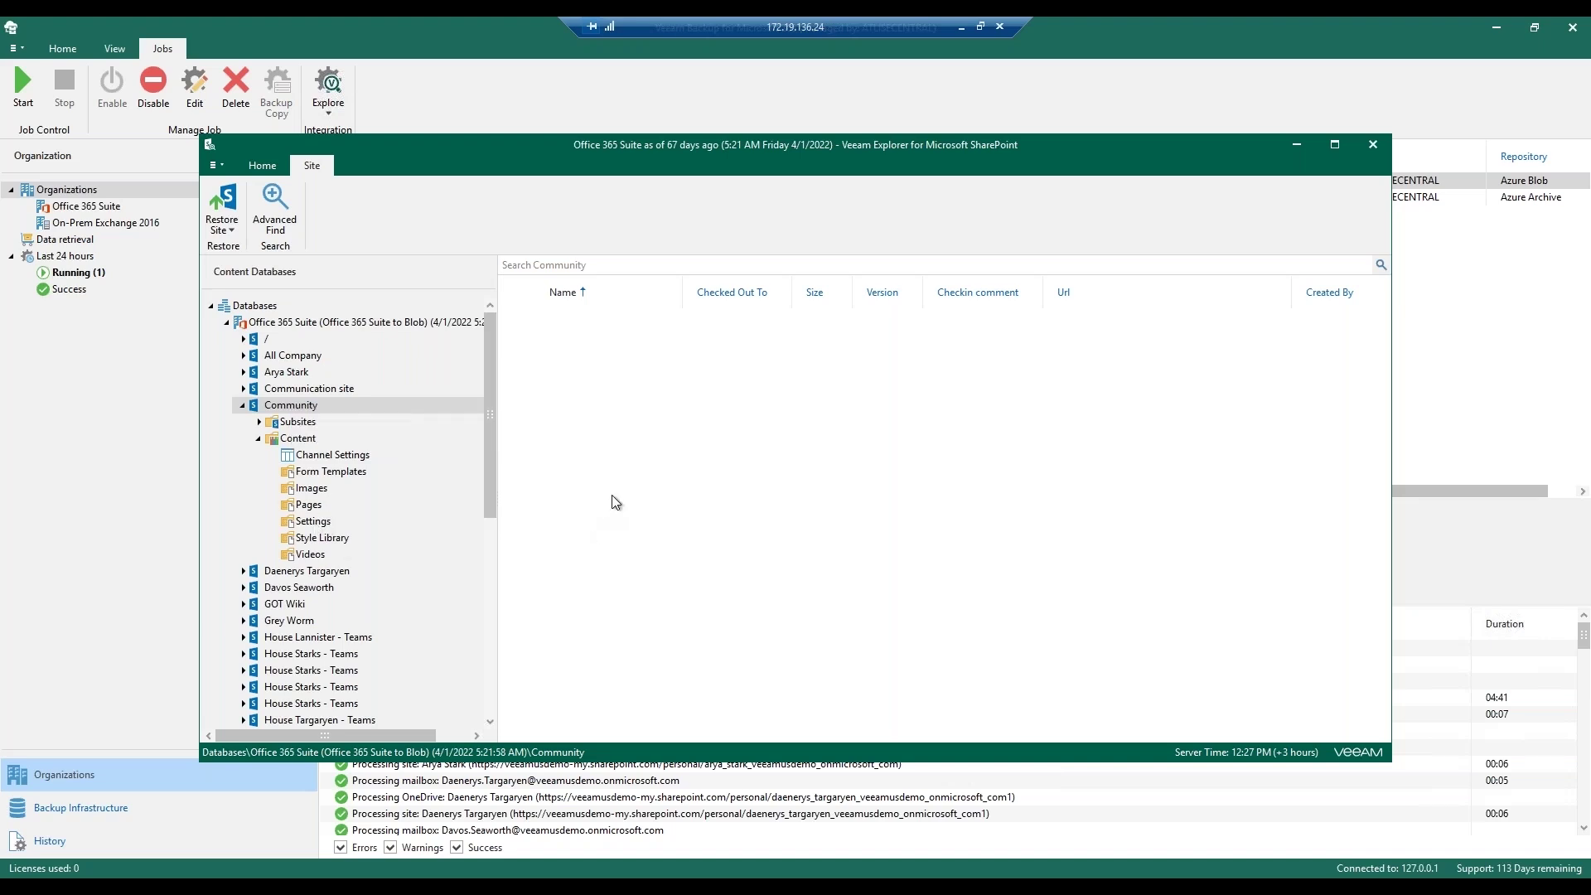
- Check the Community site's subsites, and reopen the Media Player folder in the Style Library
left_click(295, 425)
left_click(258, 423)
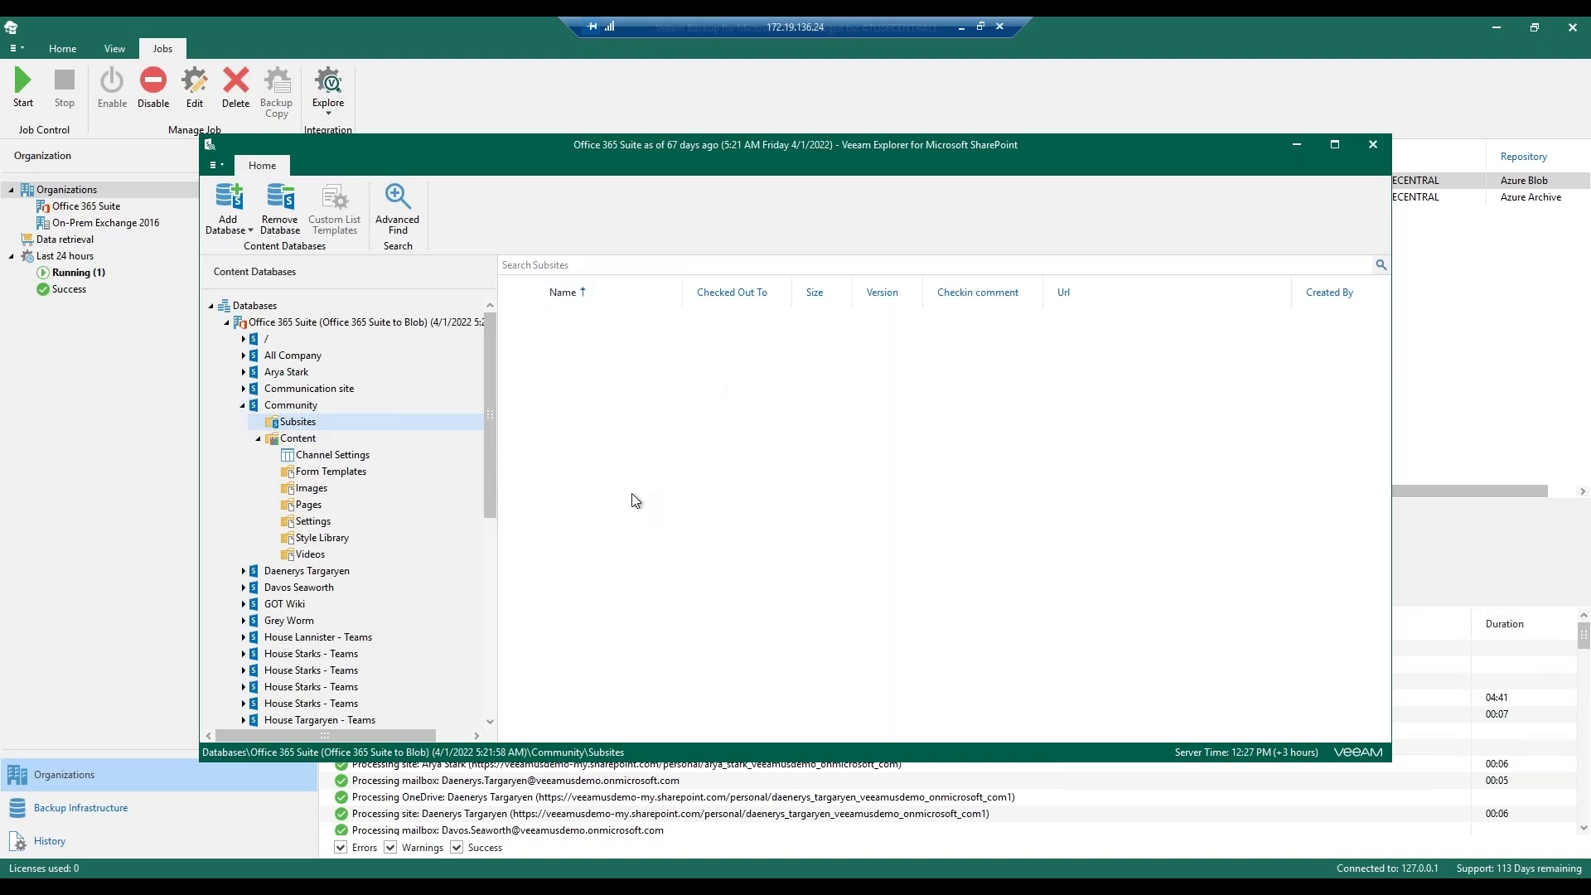
left_click(326, 534)
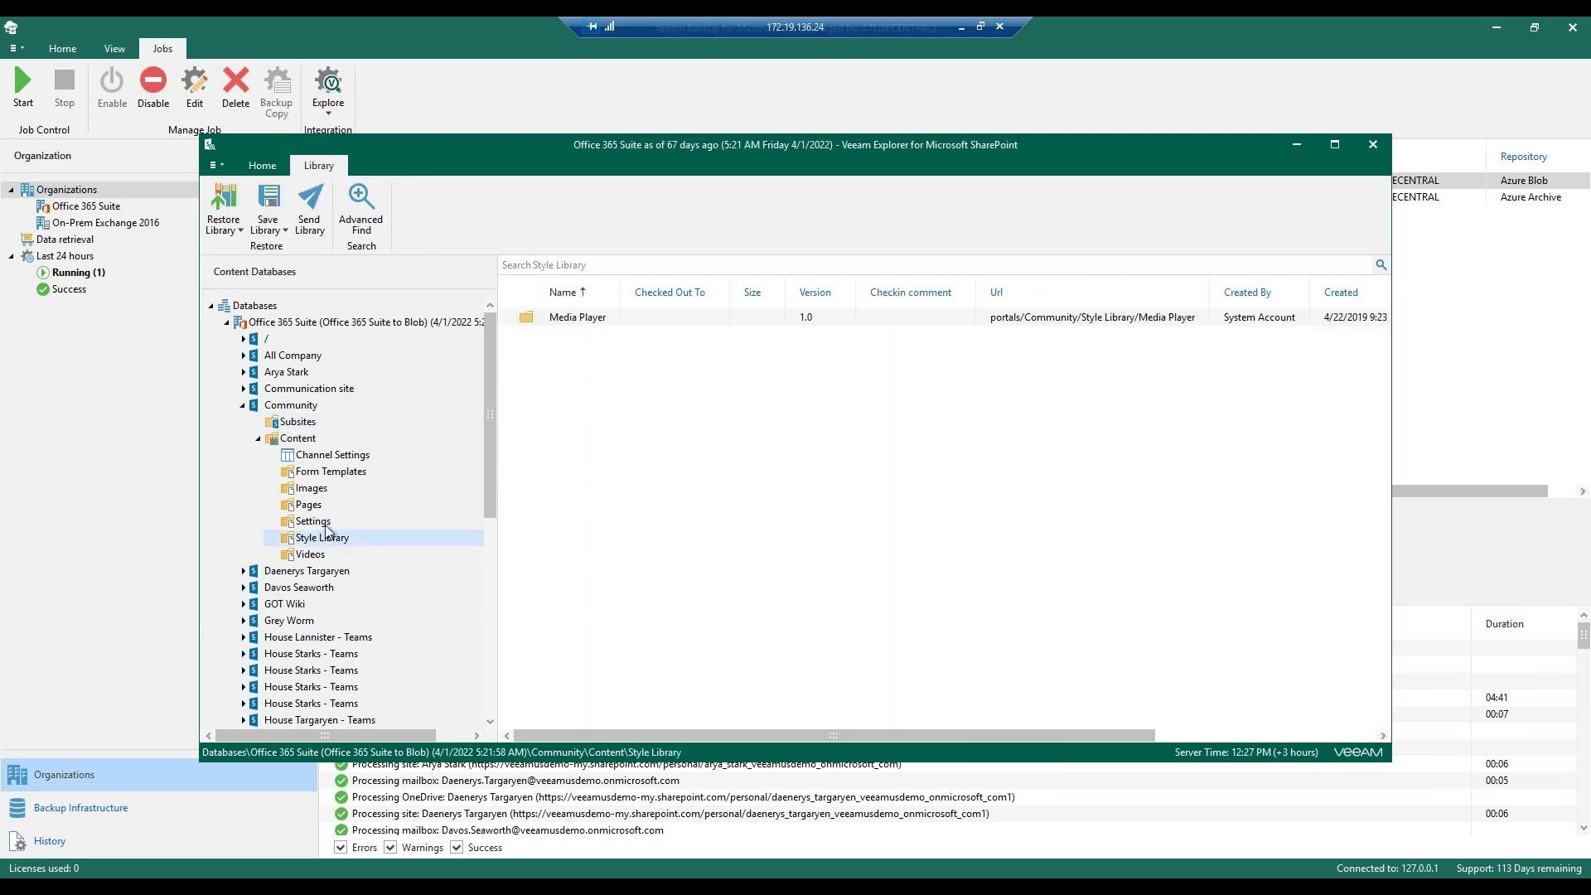
double_click(583, 320)
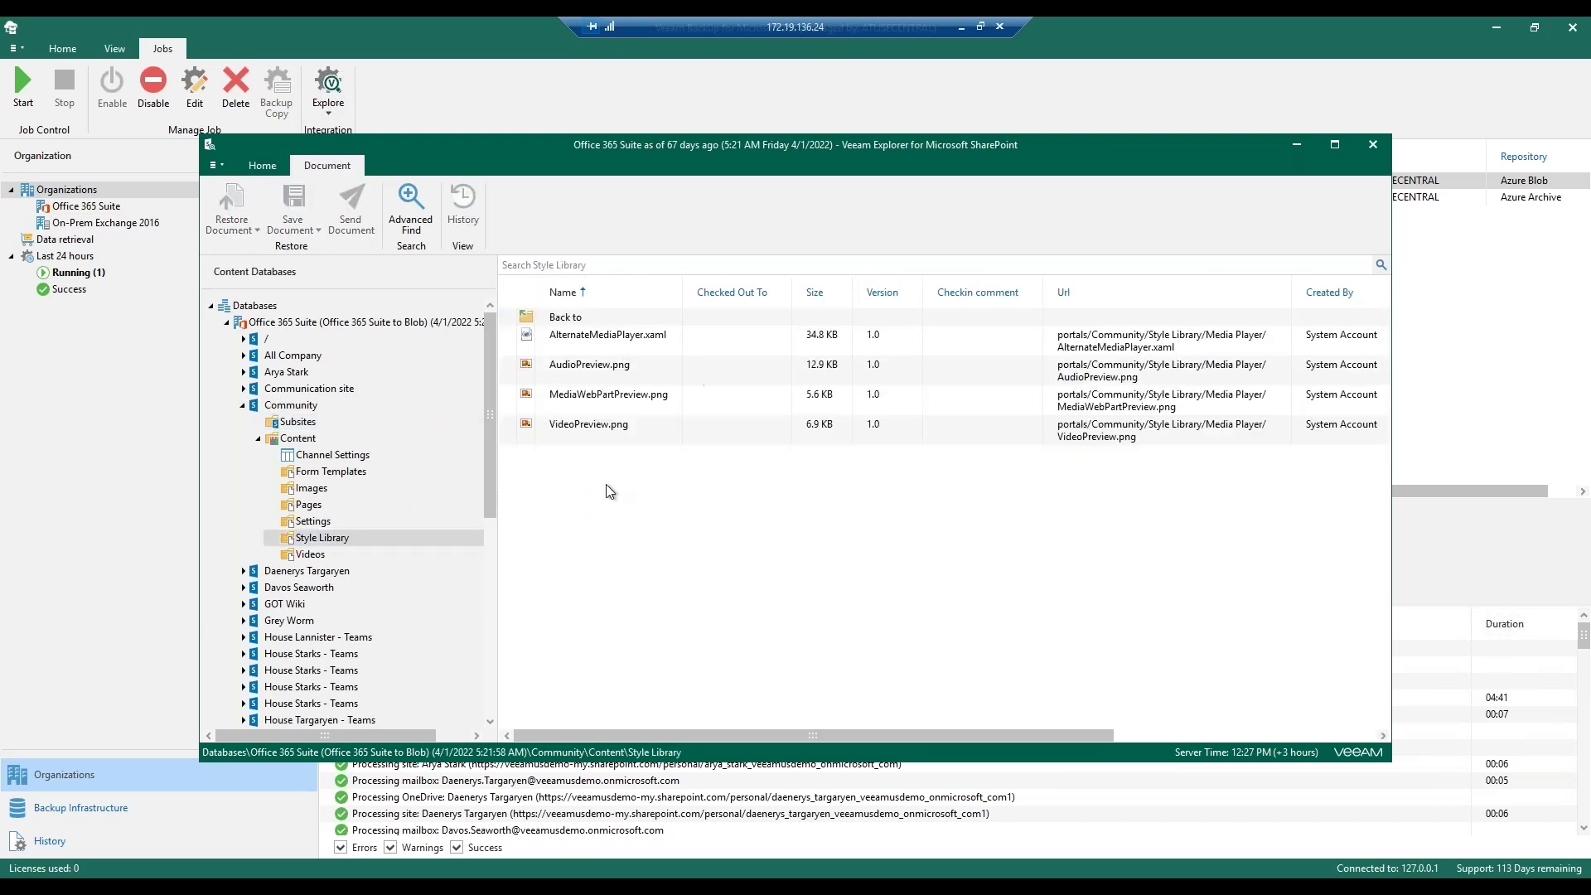
- View the version history of AlternateMediaPlayer.xaml, and return to the Media Player folder
right_click(618, 347)
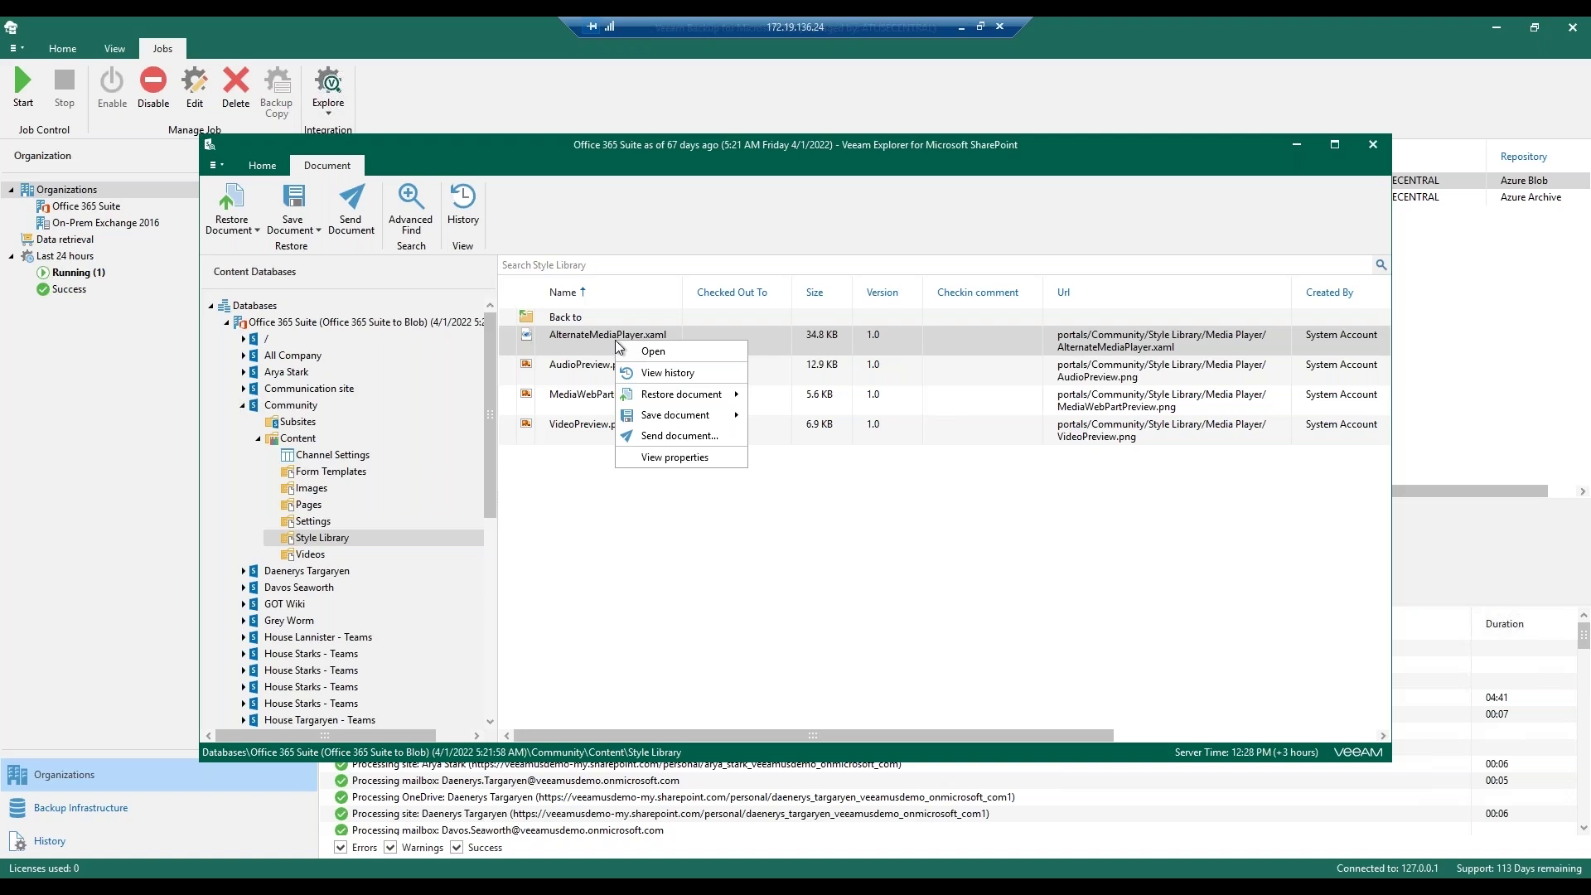
left_click(644, 374)
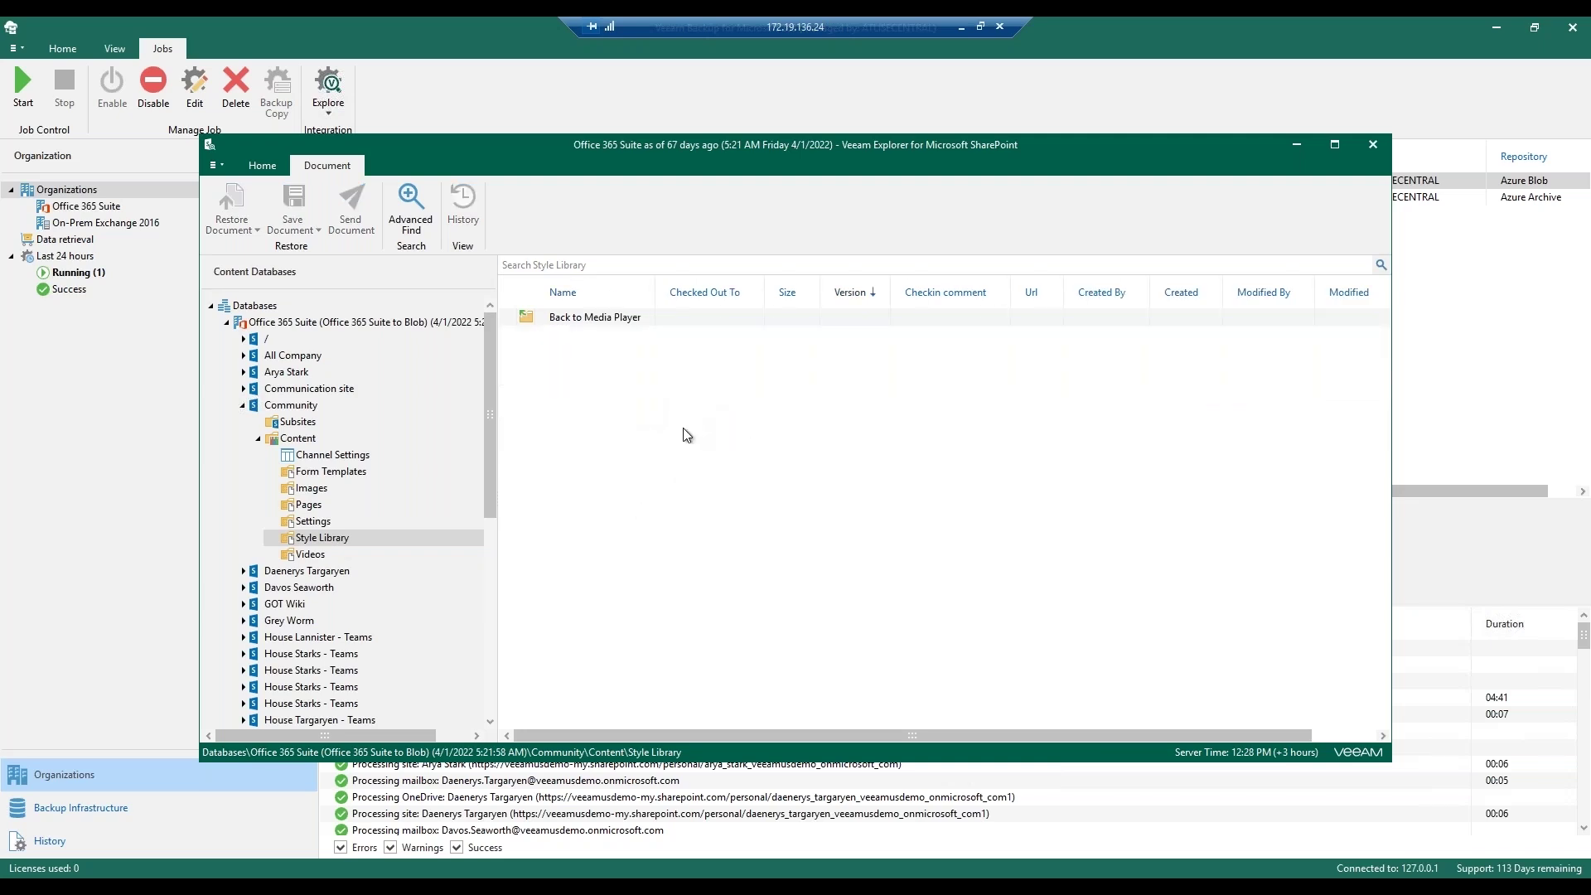
double_click(572, 318)
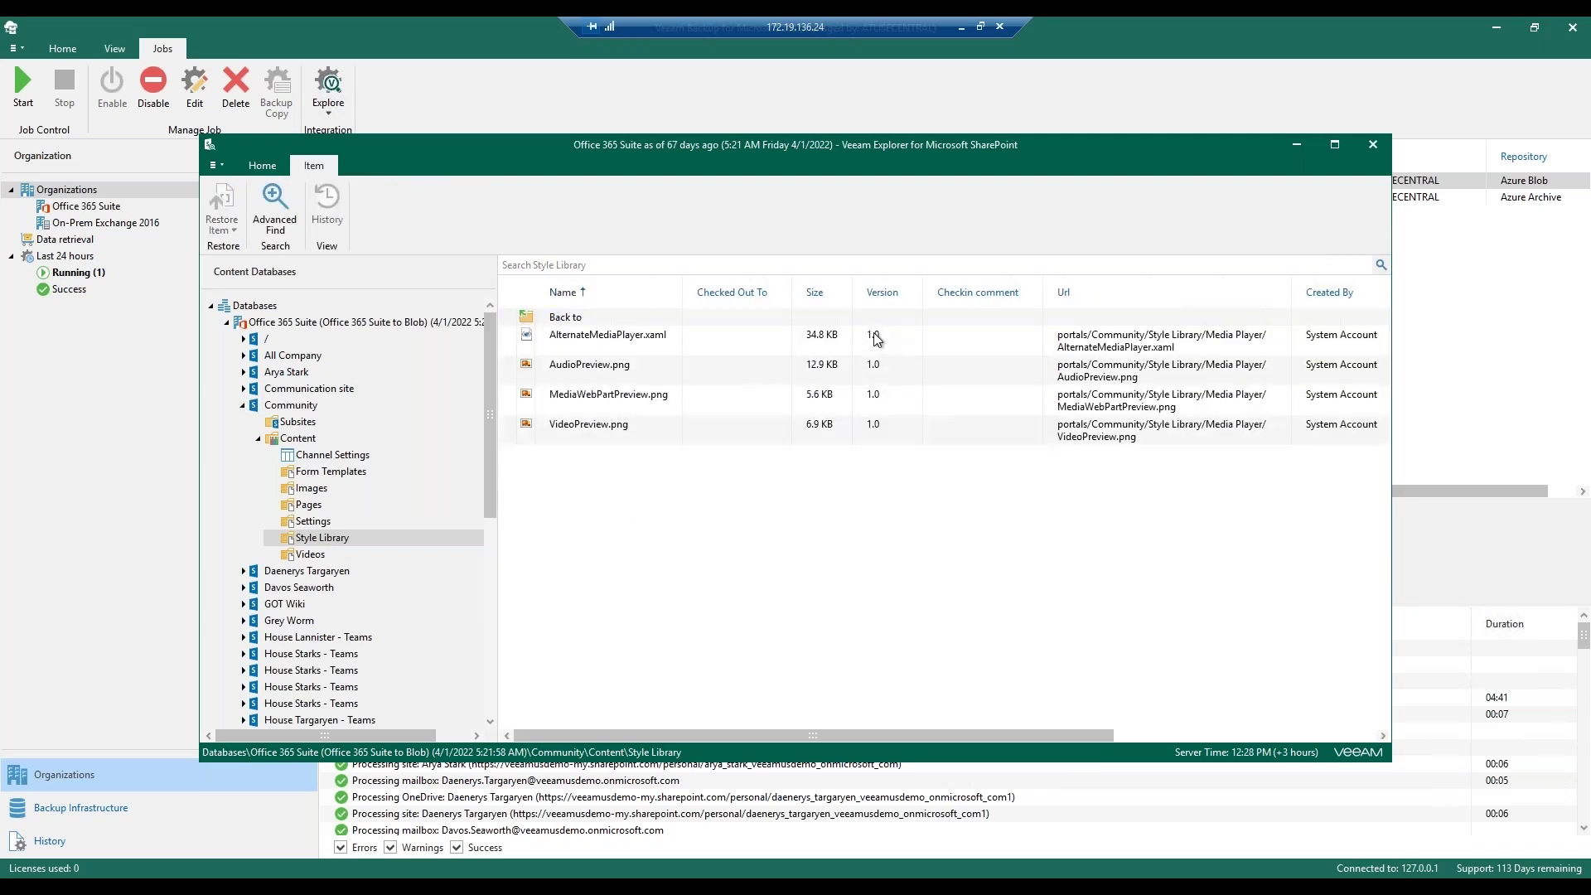
left_click(599, 353)
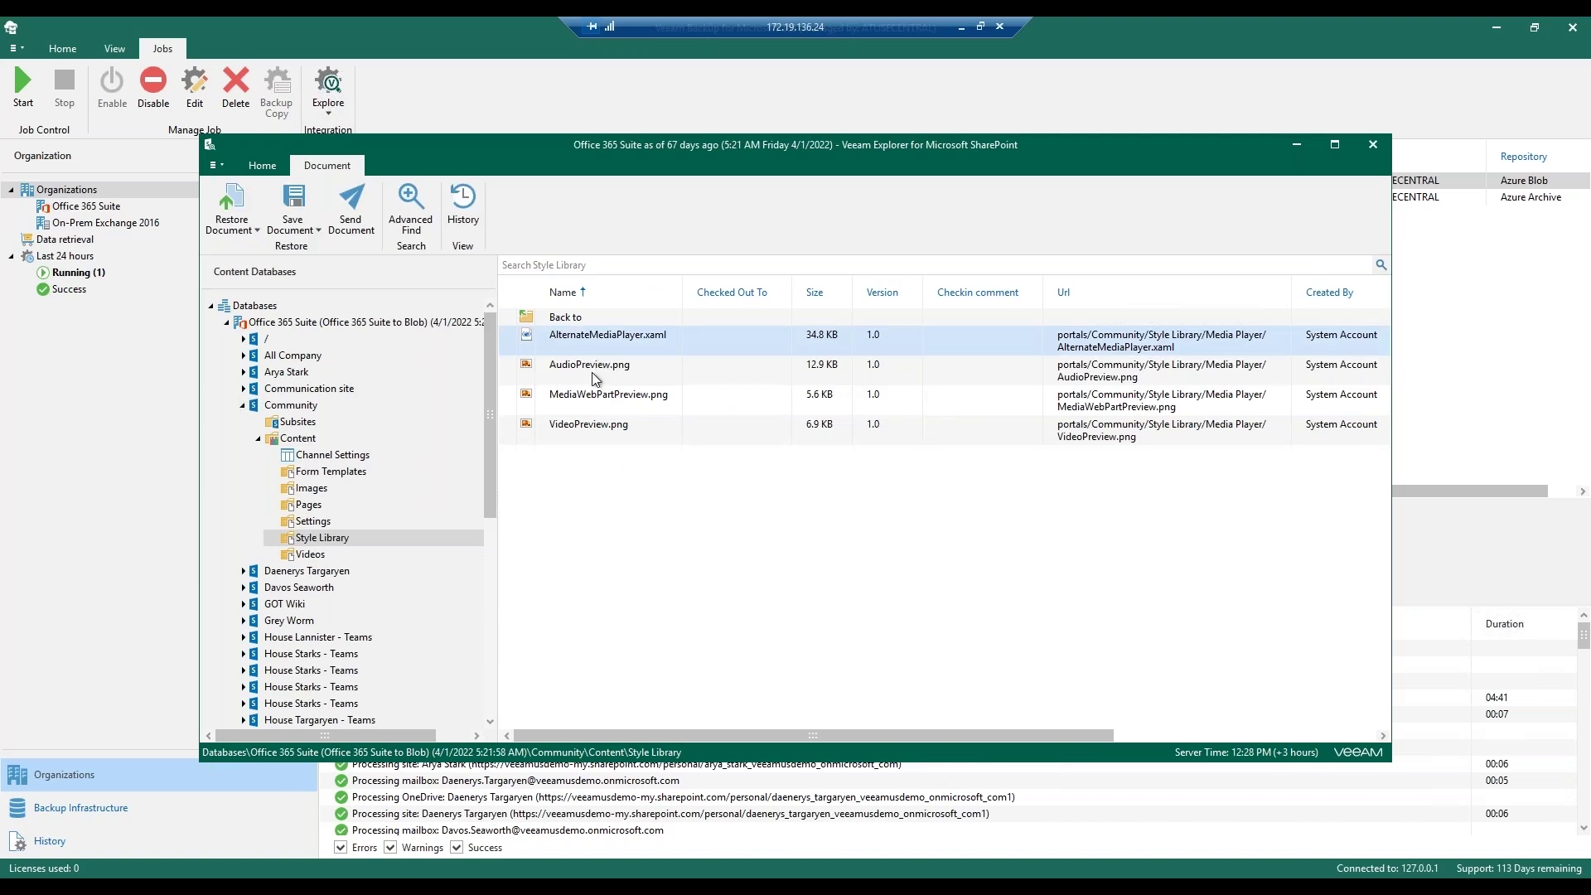
- Review the restore, save and send options for AudioPreview.png without running any, and minimize the SharePoint explorer
right_click(593, 378)
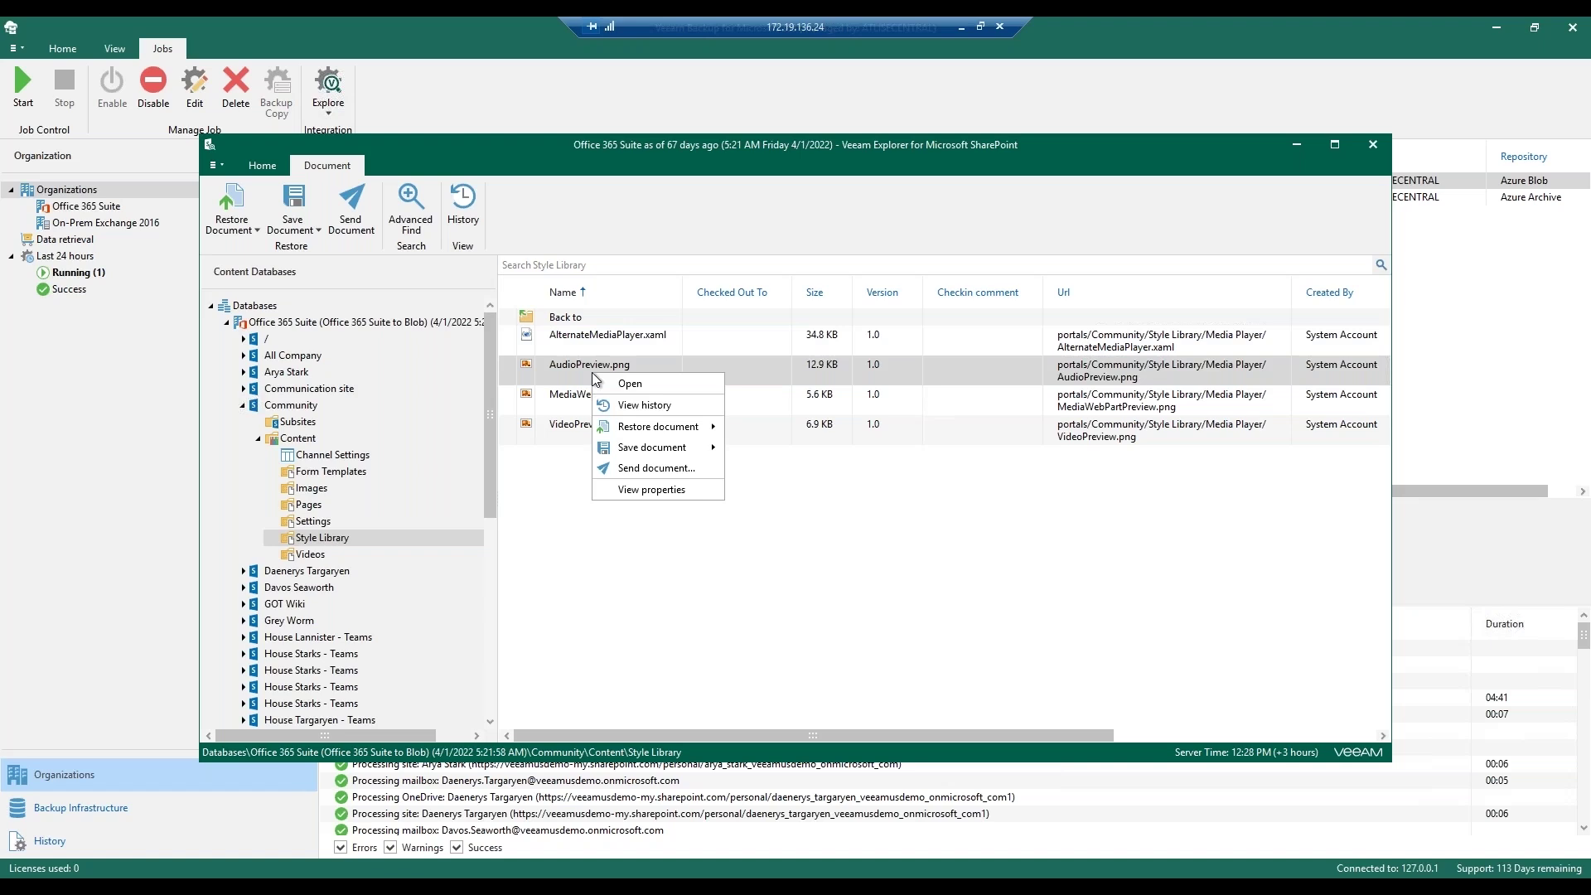
mouse_move(627, 434)
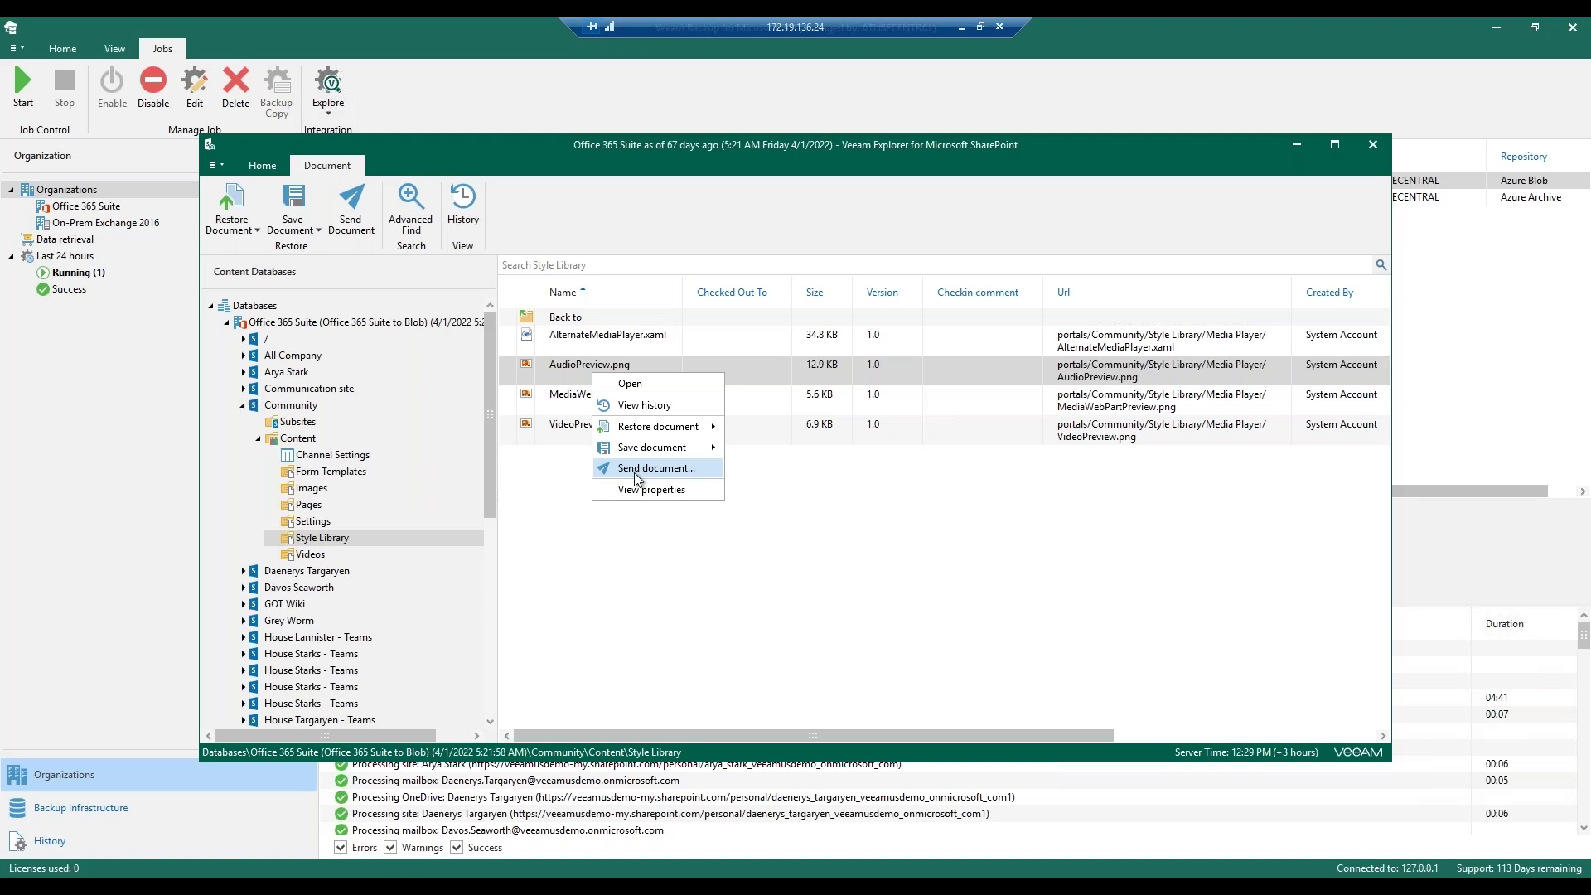
left_click(832, 594)
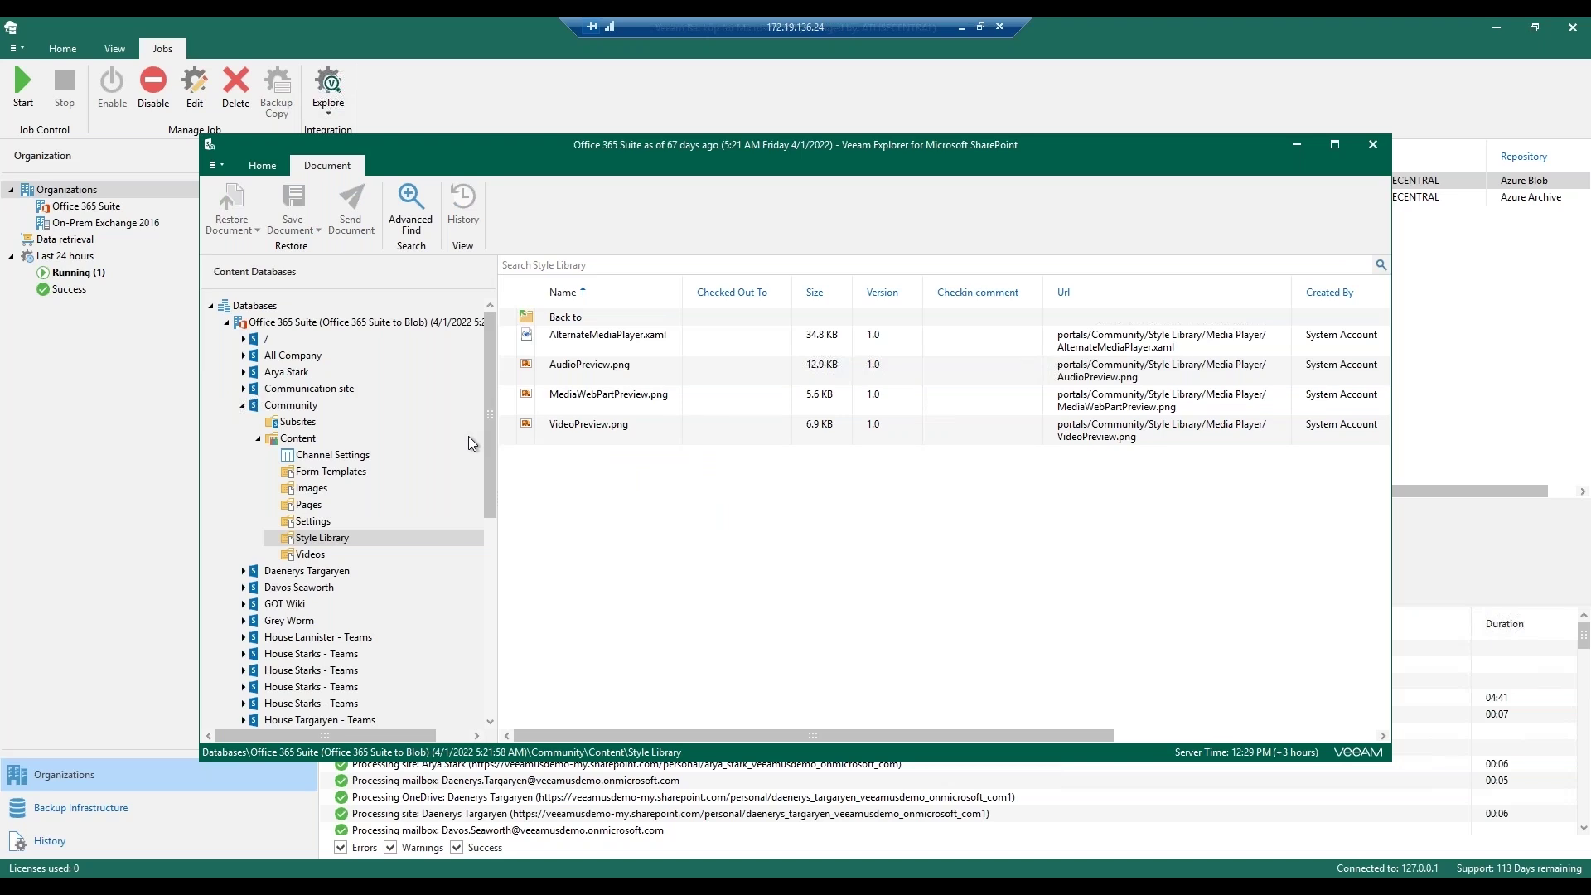
left_click(1289, 146)
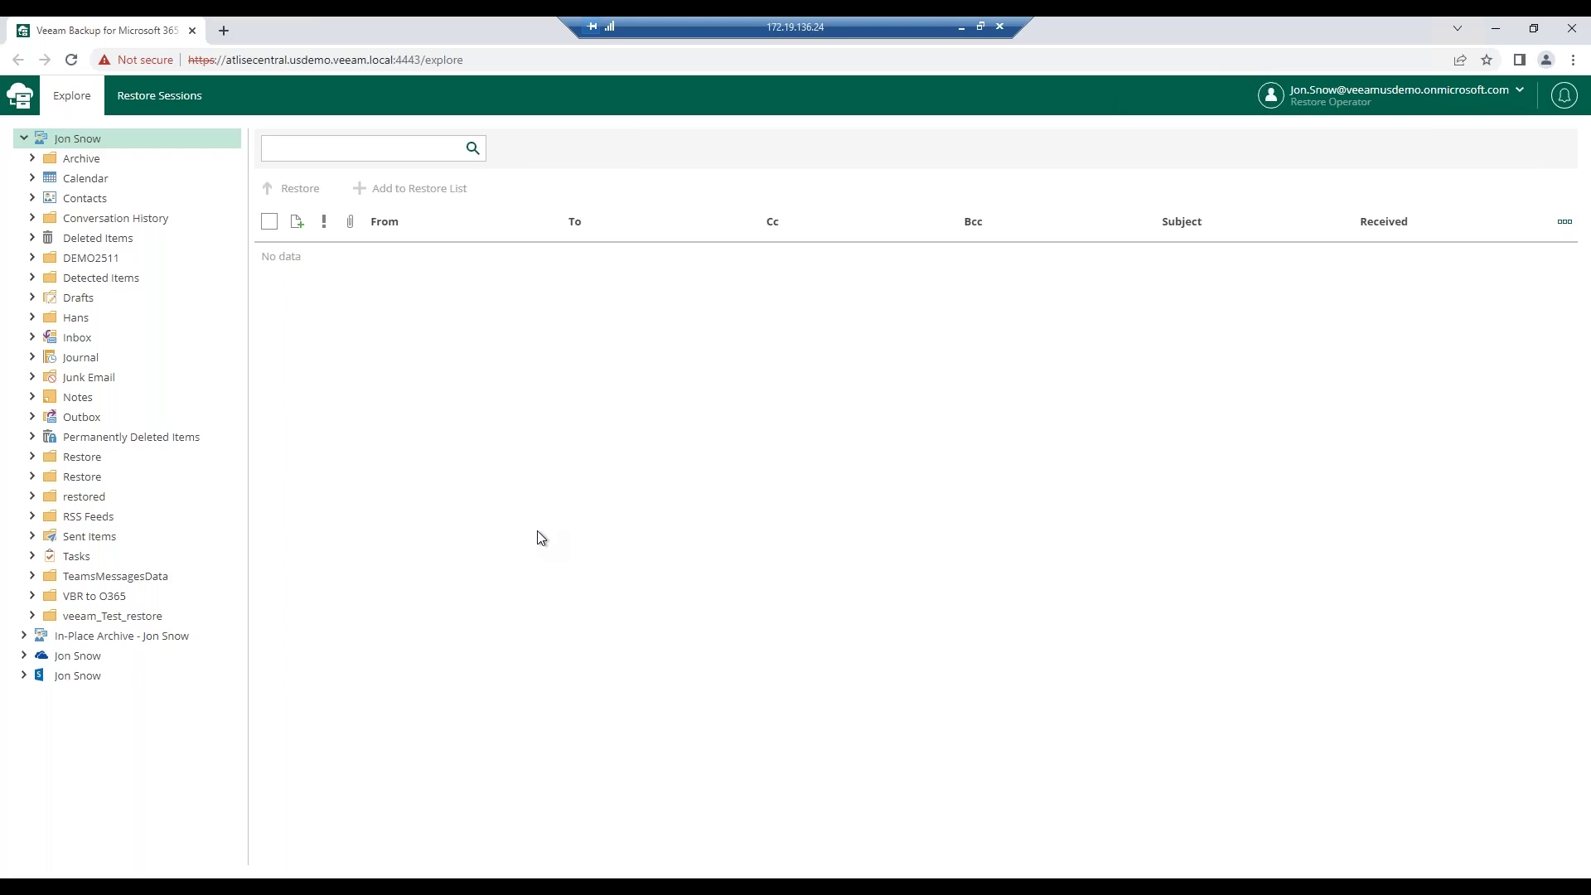
- In the web restore portal, browse the mailbox's Inbox, select the second "the Dragons are coming!" email, and clear the selection
left_click(90, 340)
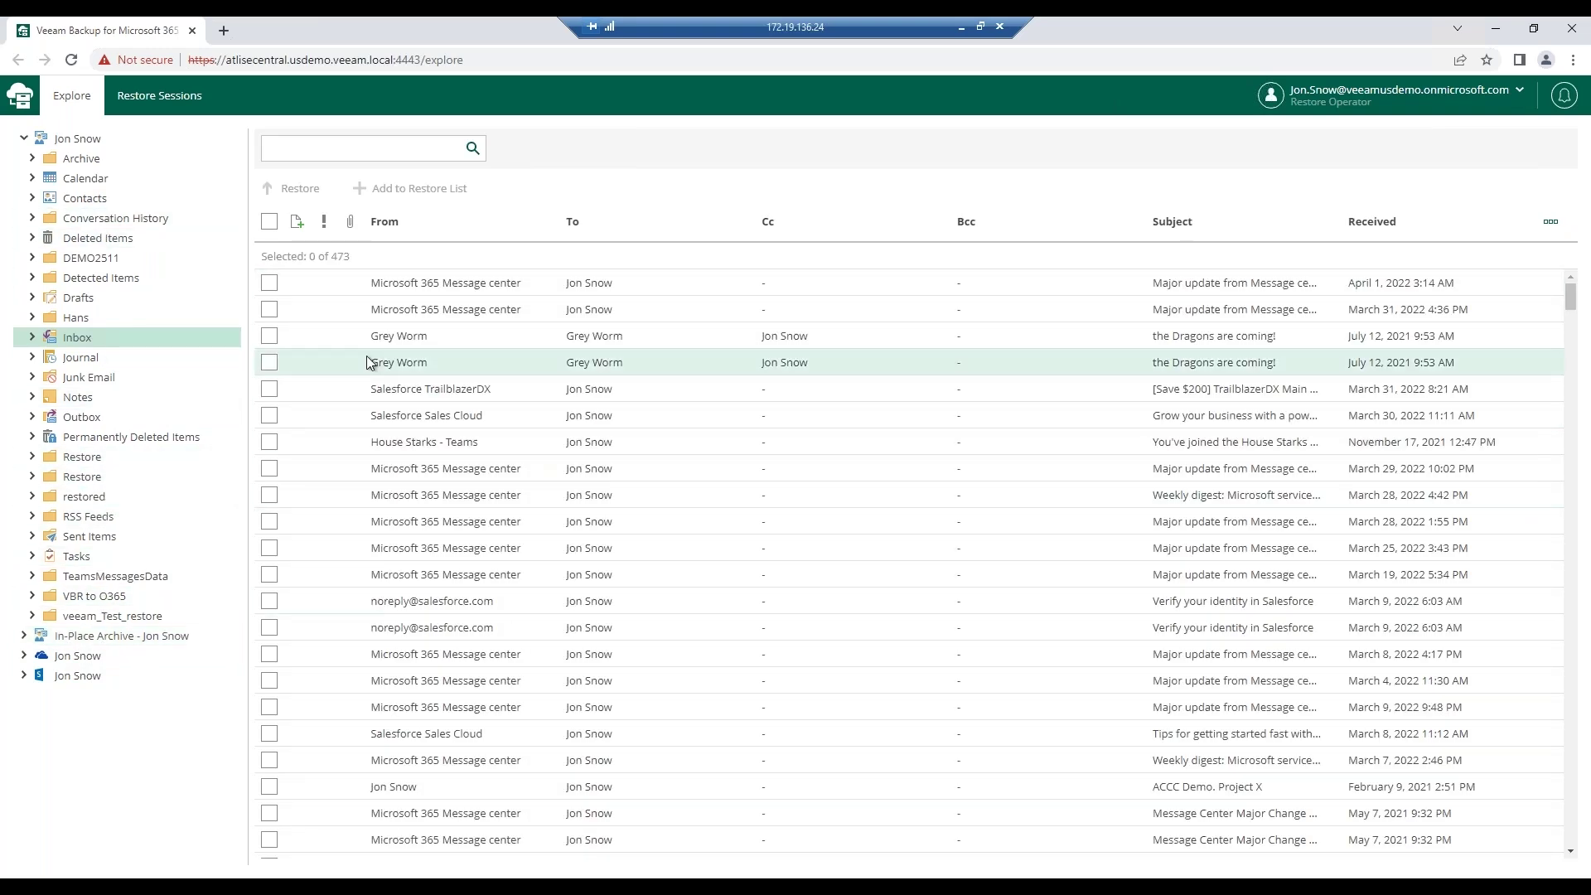
left_click(273, 364)
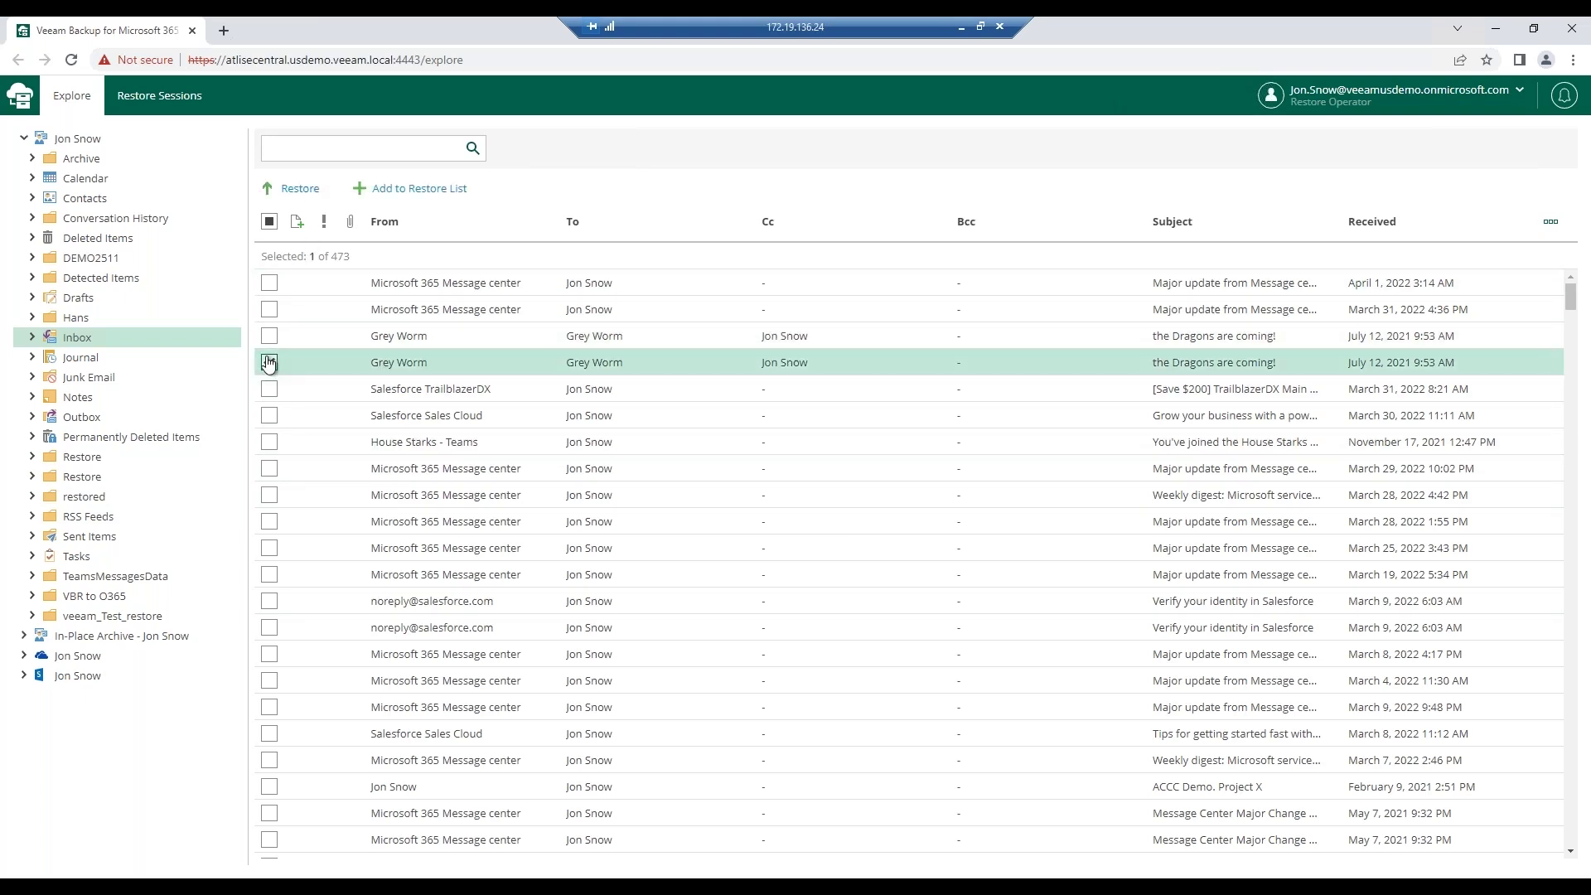
left_click(270, 362)
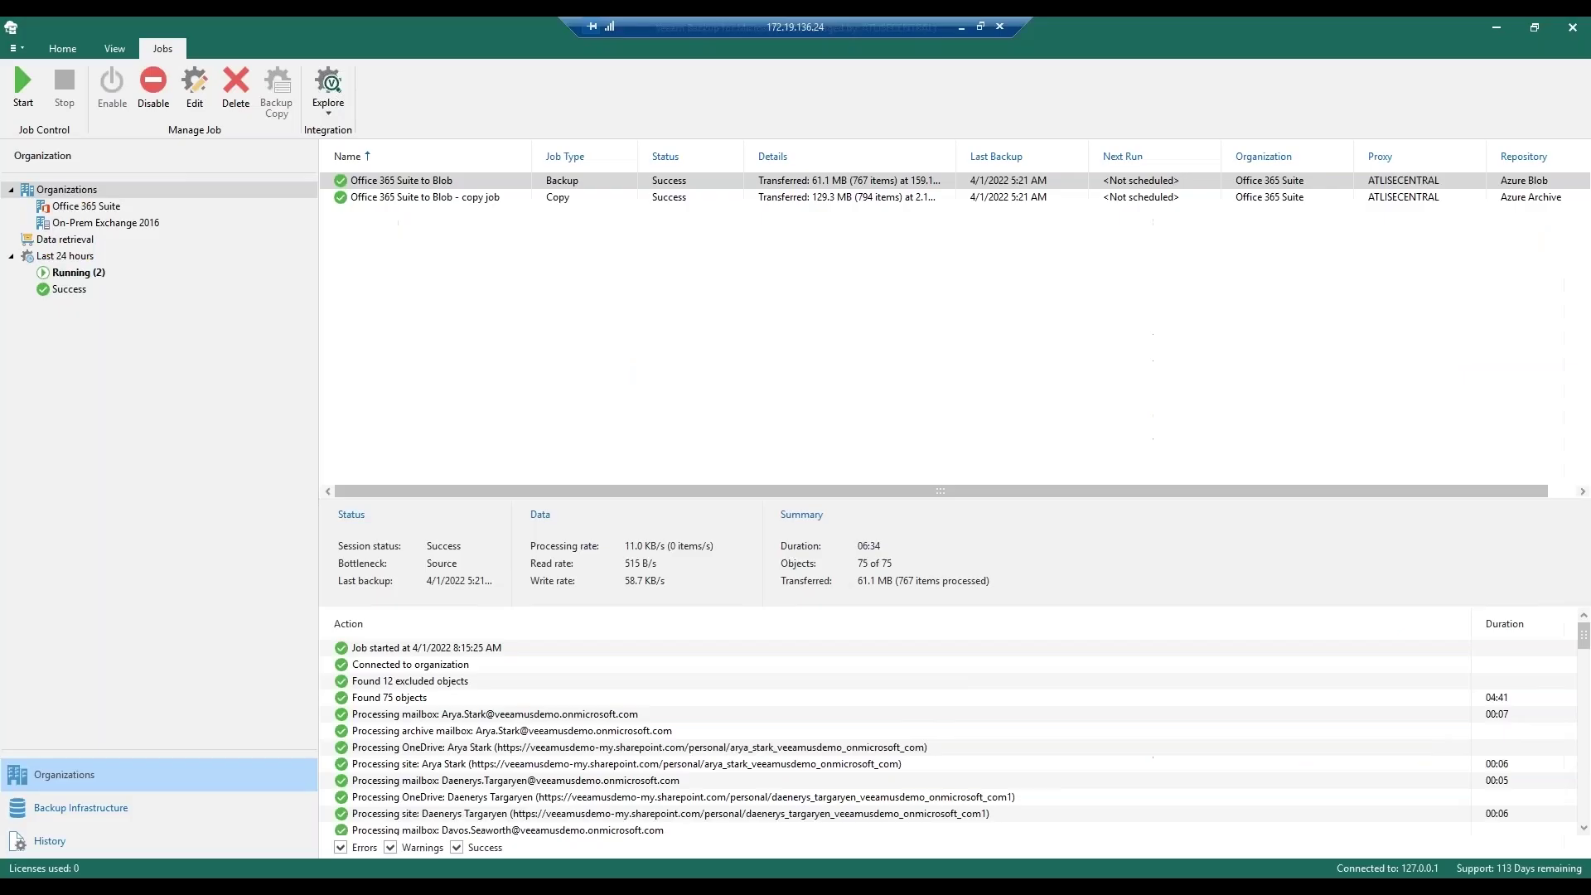
- Review the Exchange, SharePoint, OneDrive and Teams explore options of the Office 365 Suite to Blob job, and close them
left_click(395, 187)
right_click(395, 193)
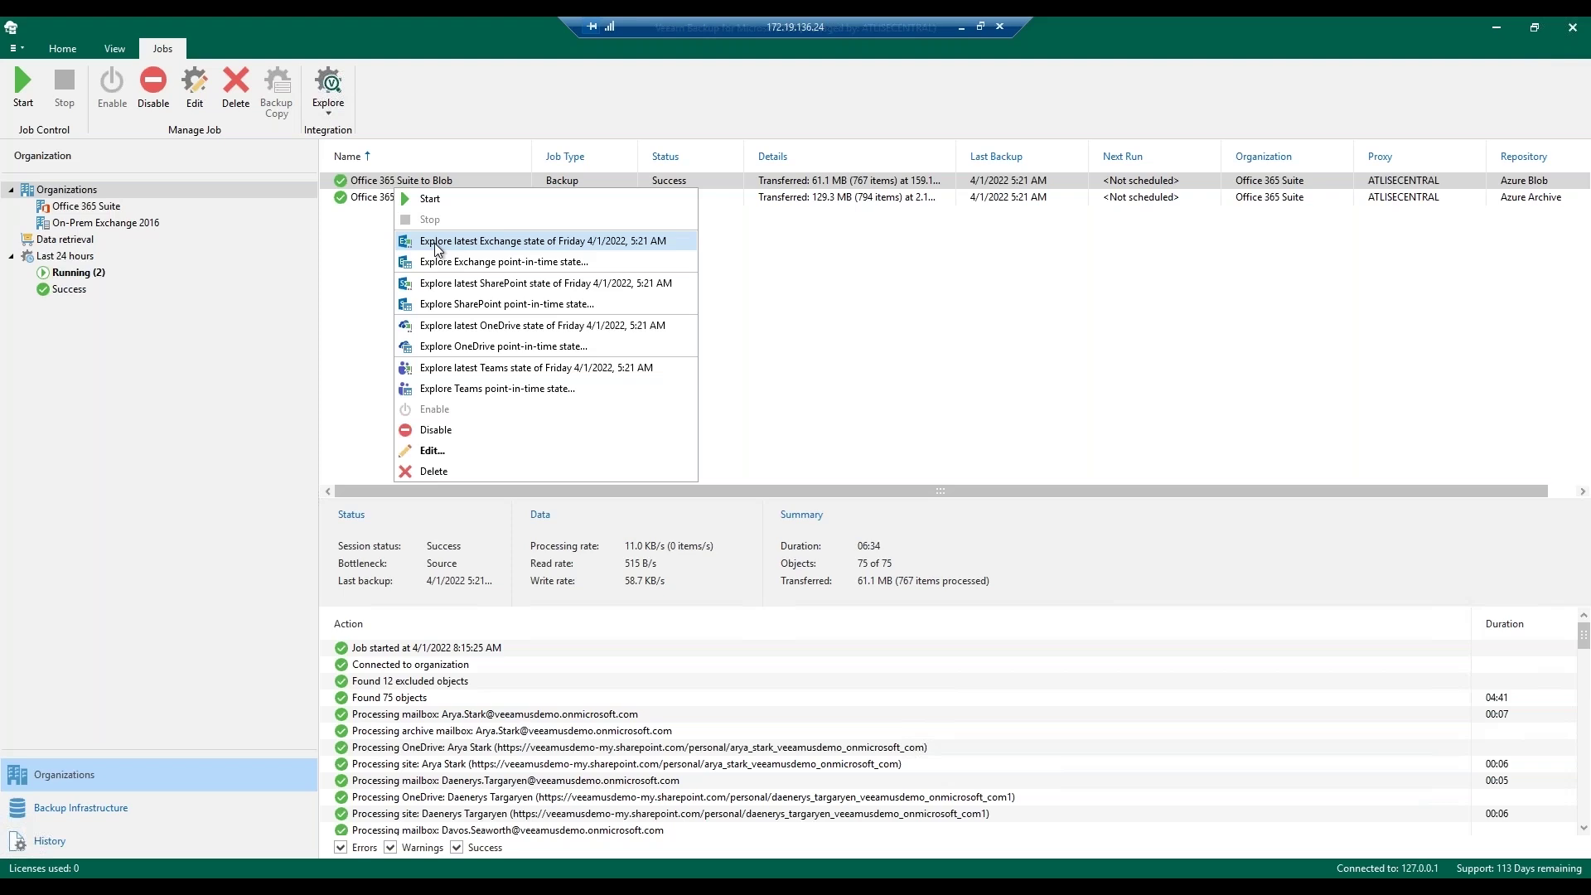
left_click(1017, 325)
left_click(1016, 325)
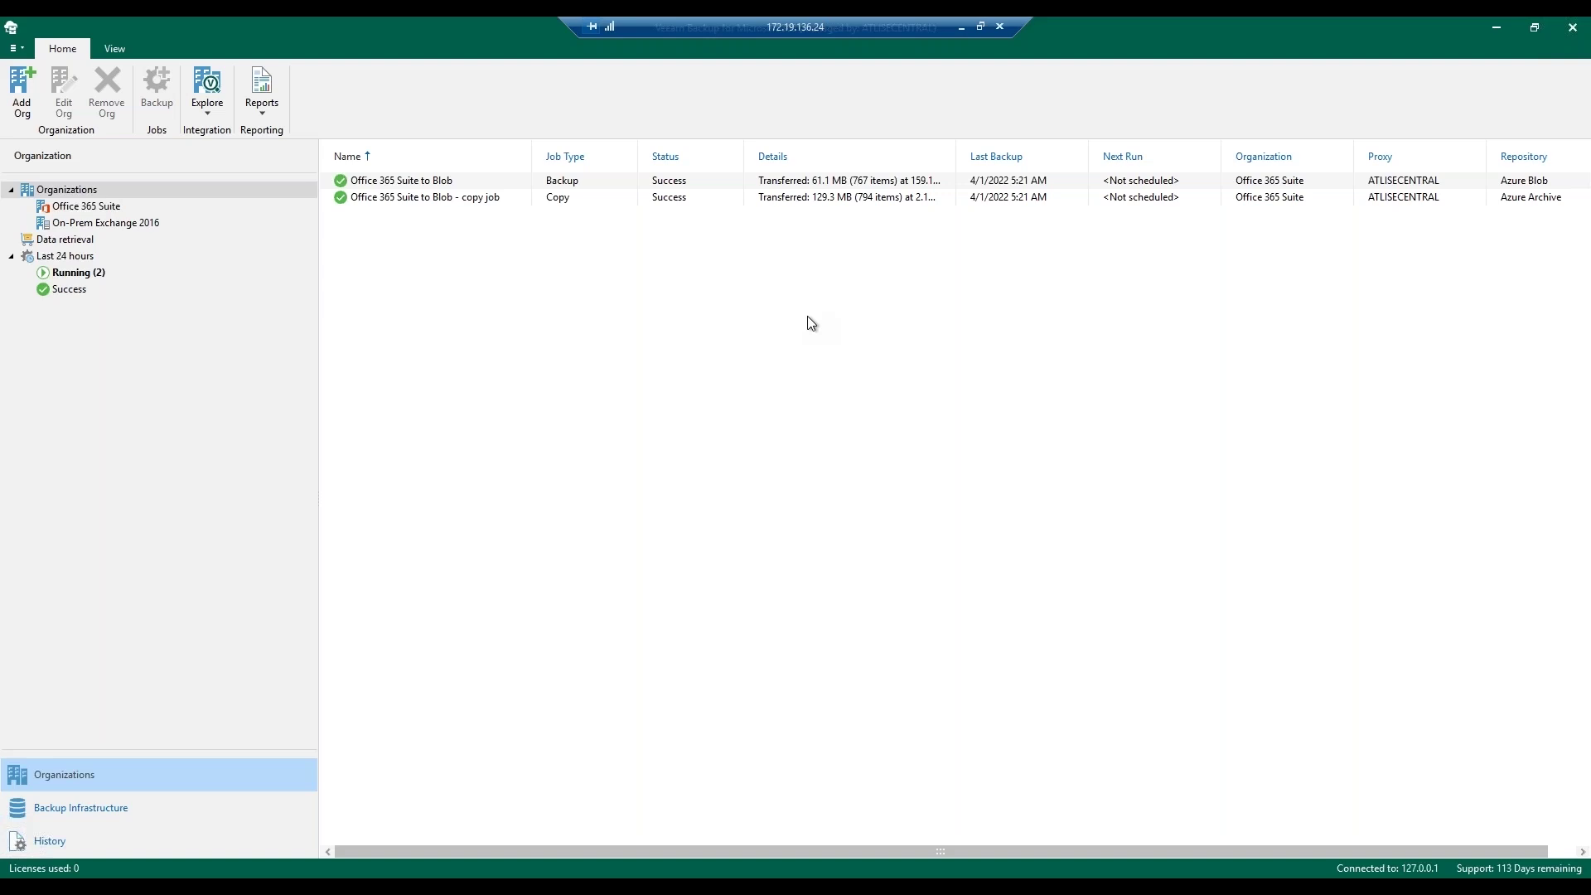
- Review the target repository and scheduling options of the Office 365 Suite to Blob - copy job, and close its settings
left_click(414, 206)
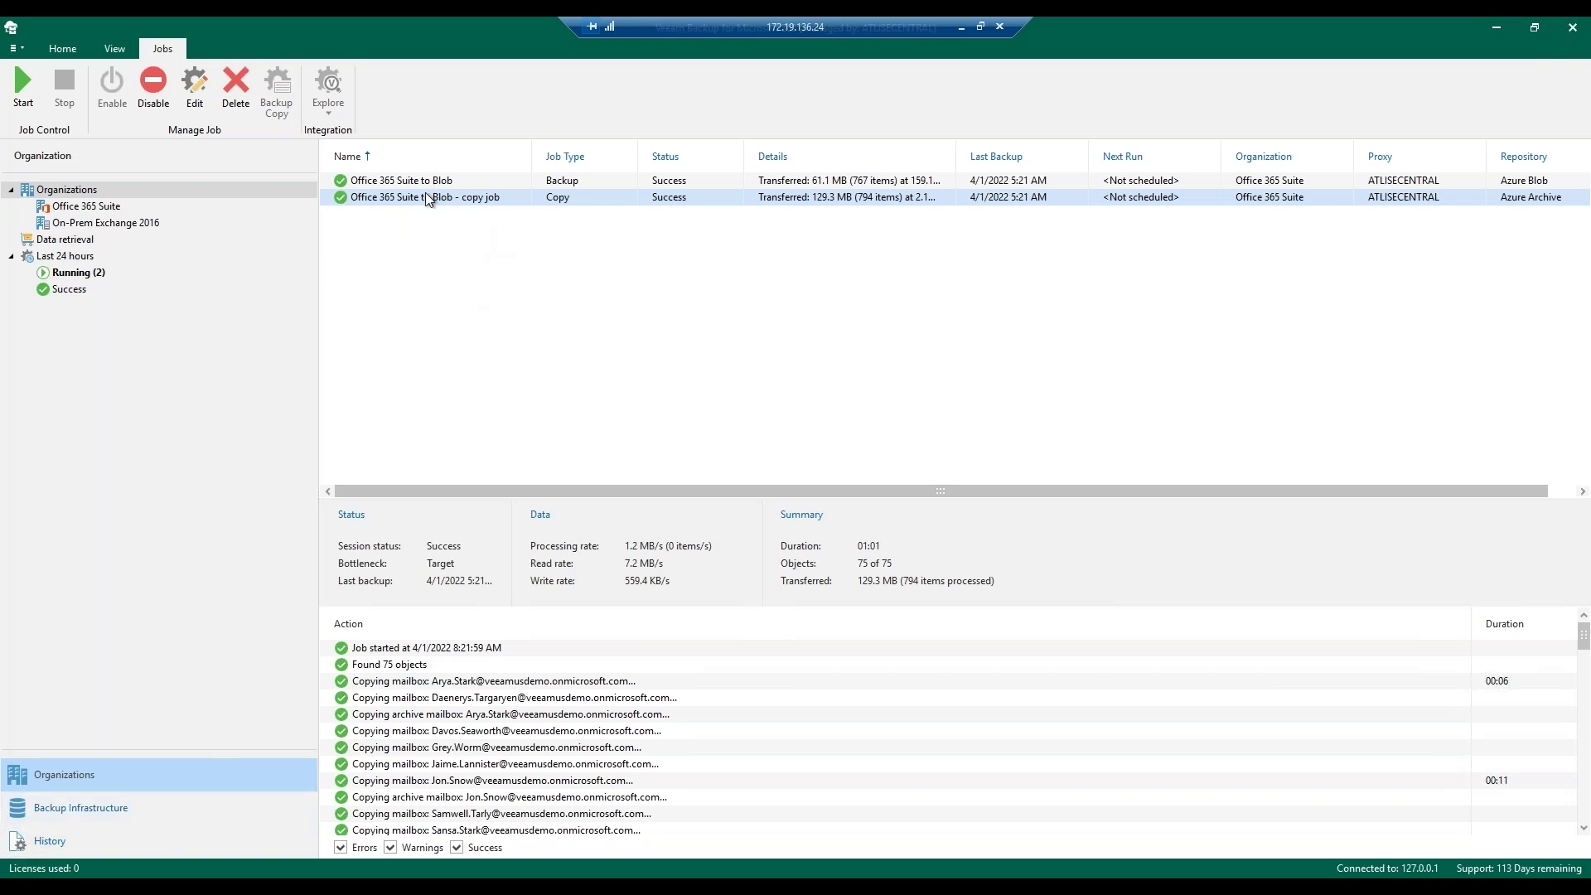
right_click(430, 201)
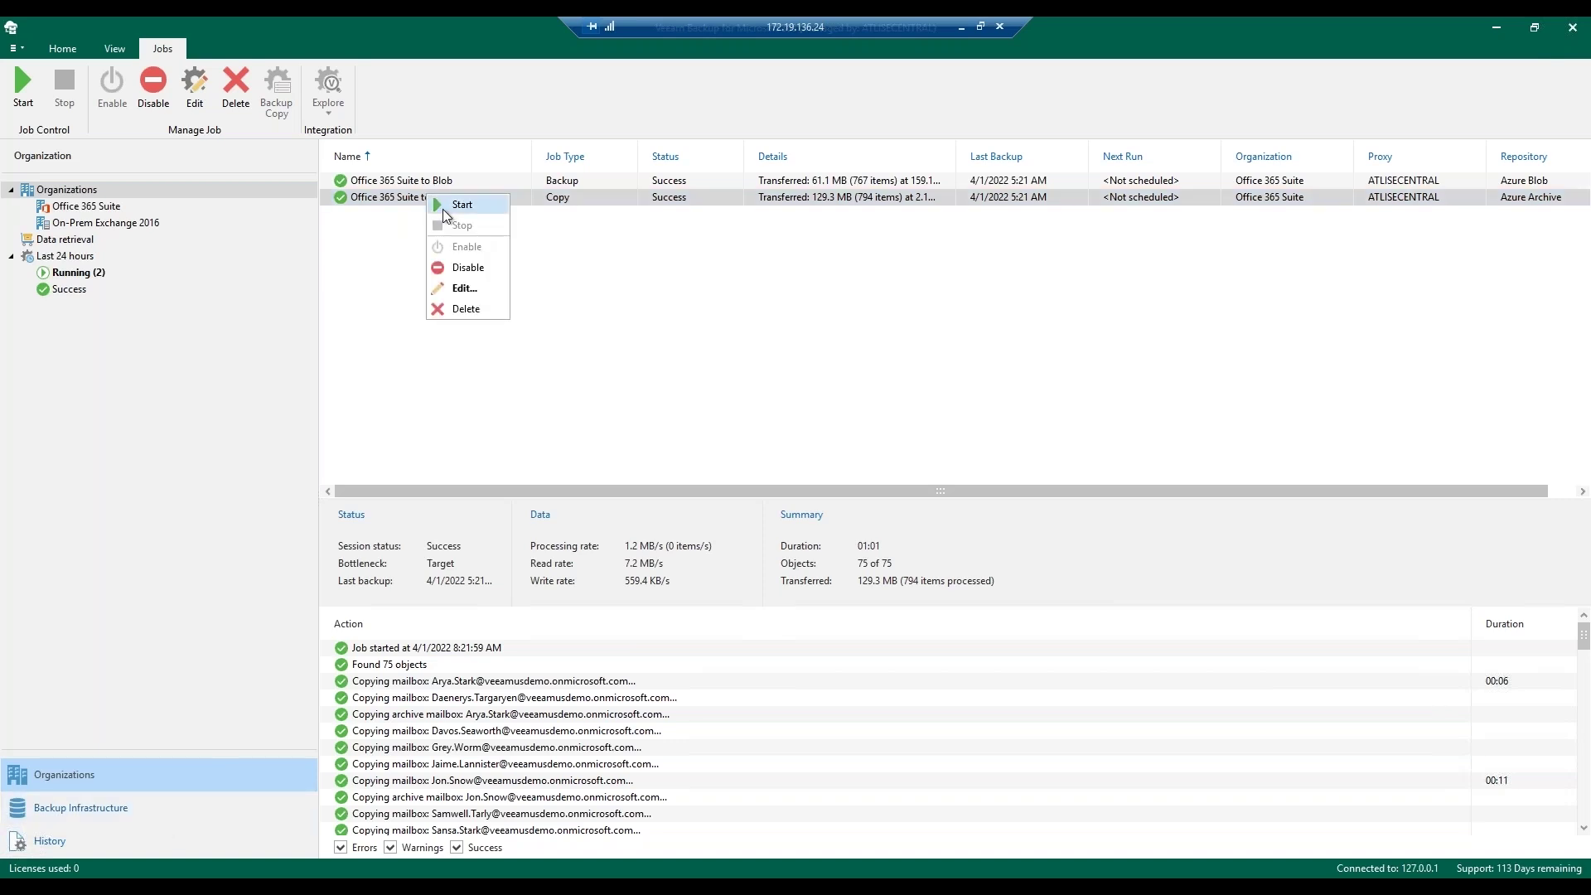
left_click(465, 288)
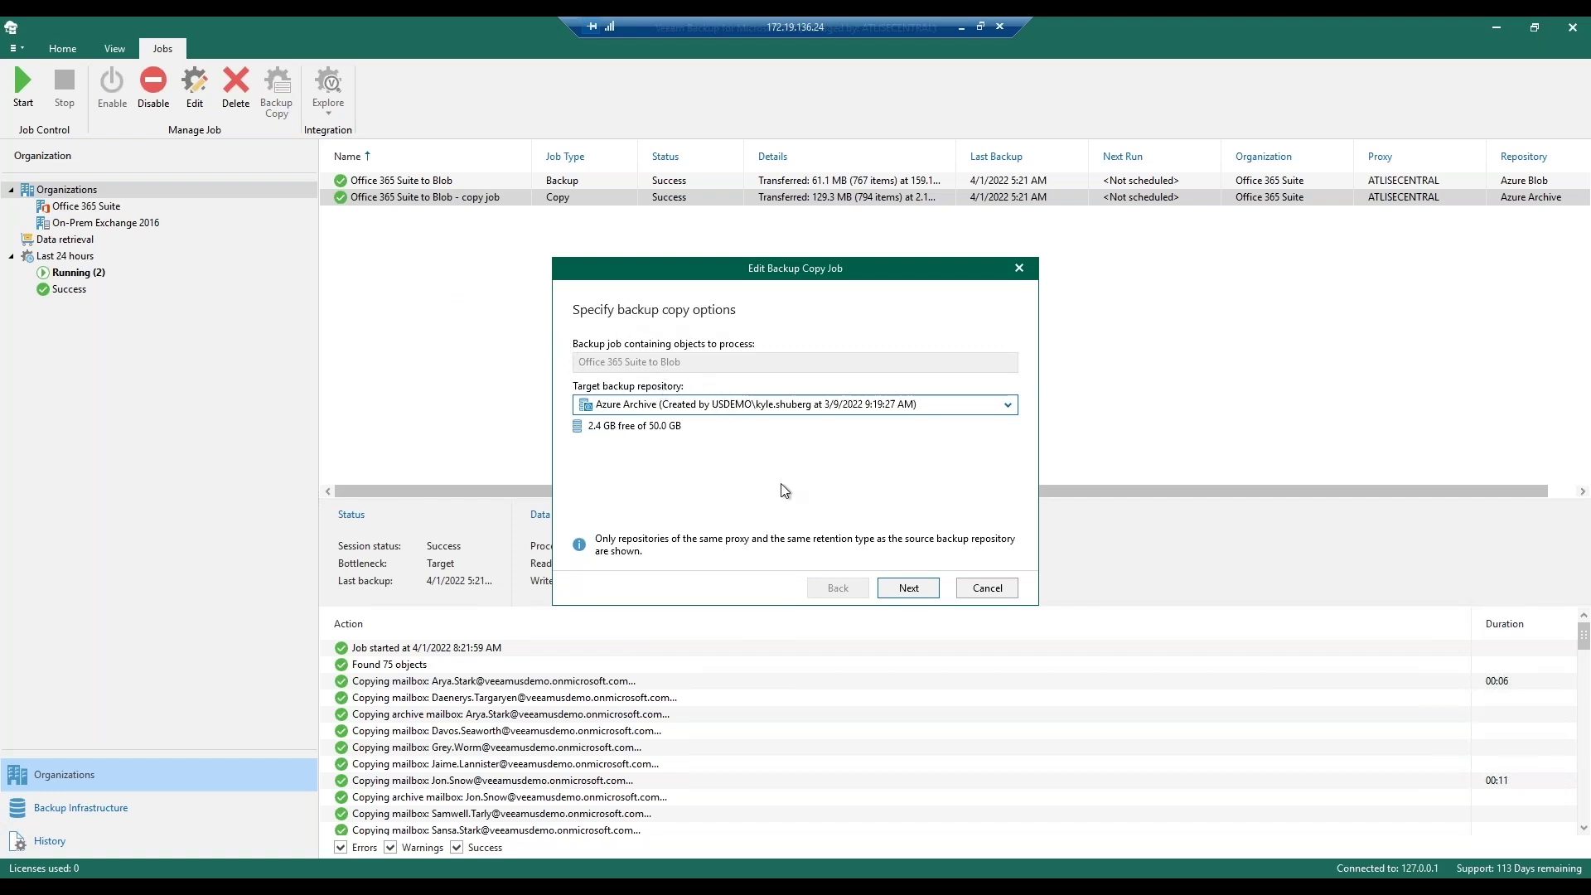
left_click(892, 583)
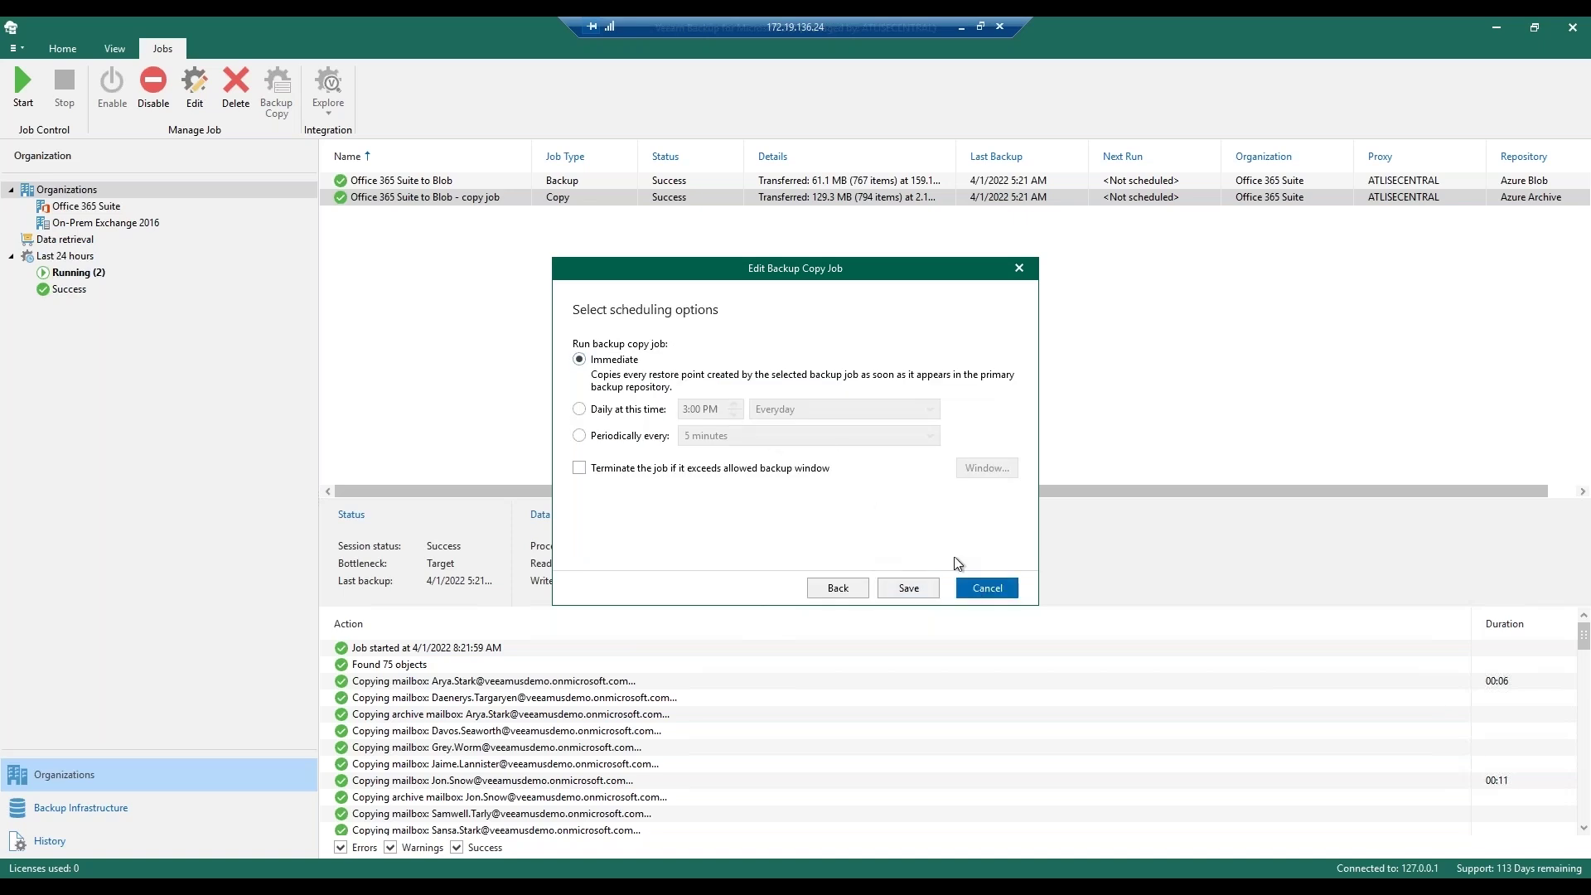
left_click(908, 587)
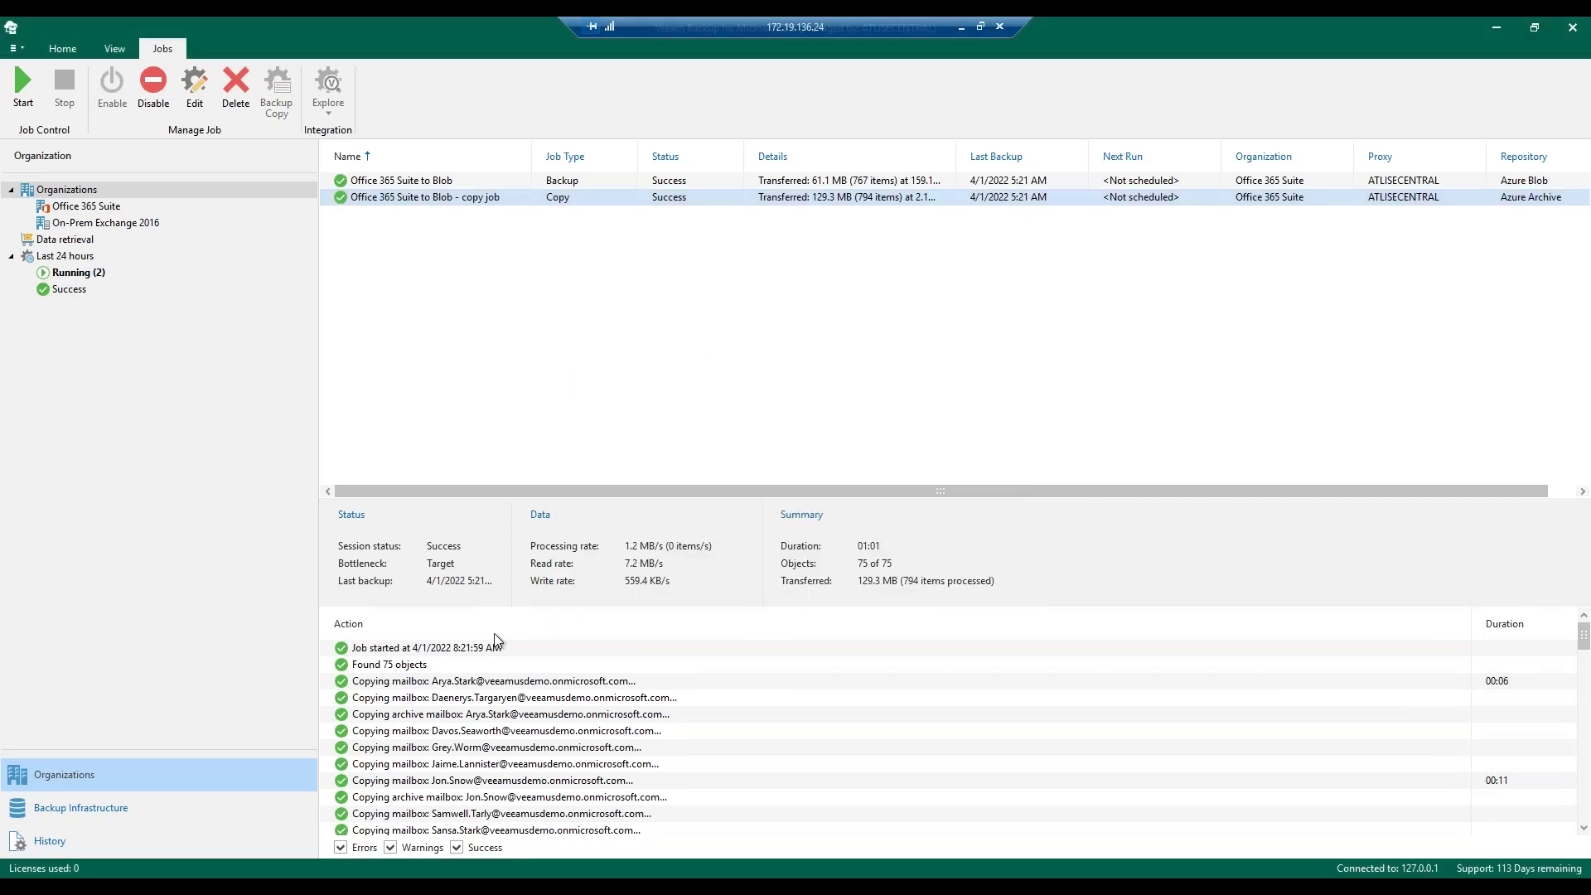
- Show the backup repositories and point out Azure Blob and Azure Archive by selecting each in turn
left_click(175, 814)
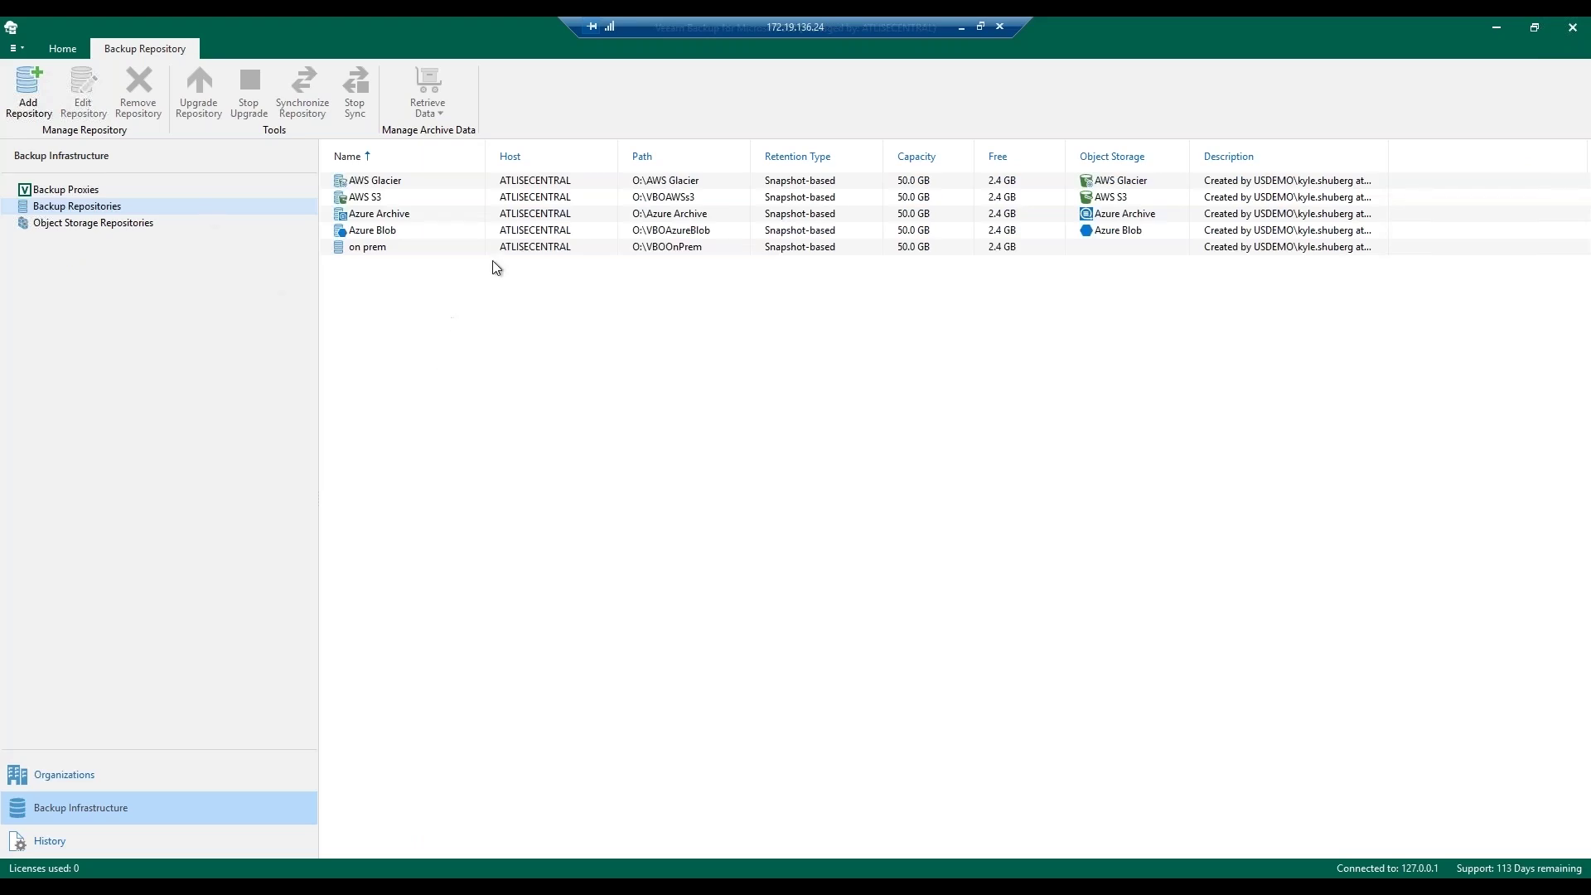
left_click(396, 232)
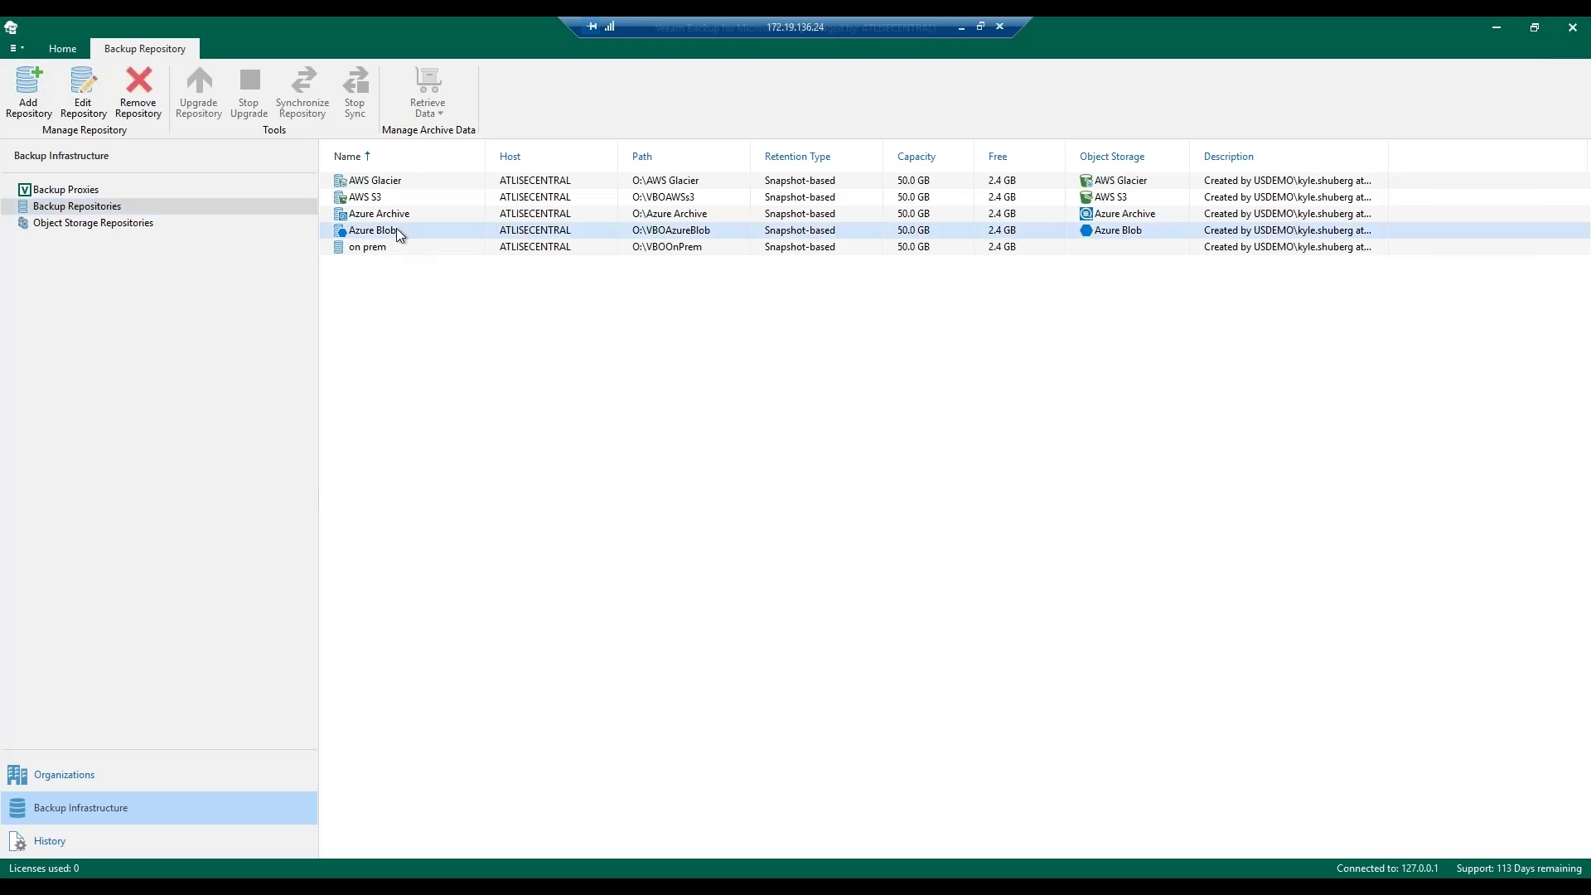
left_click(405, 212)
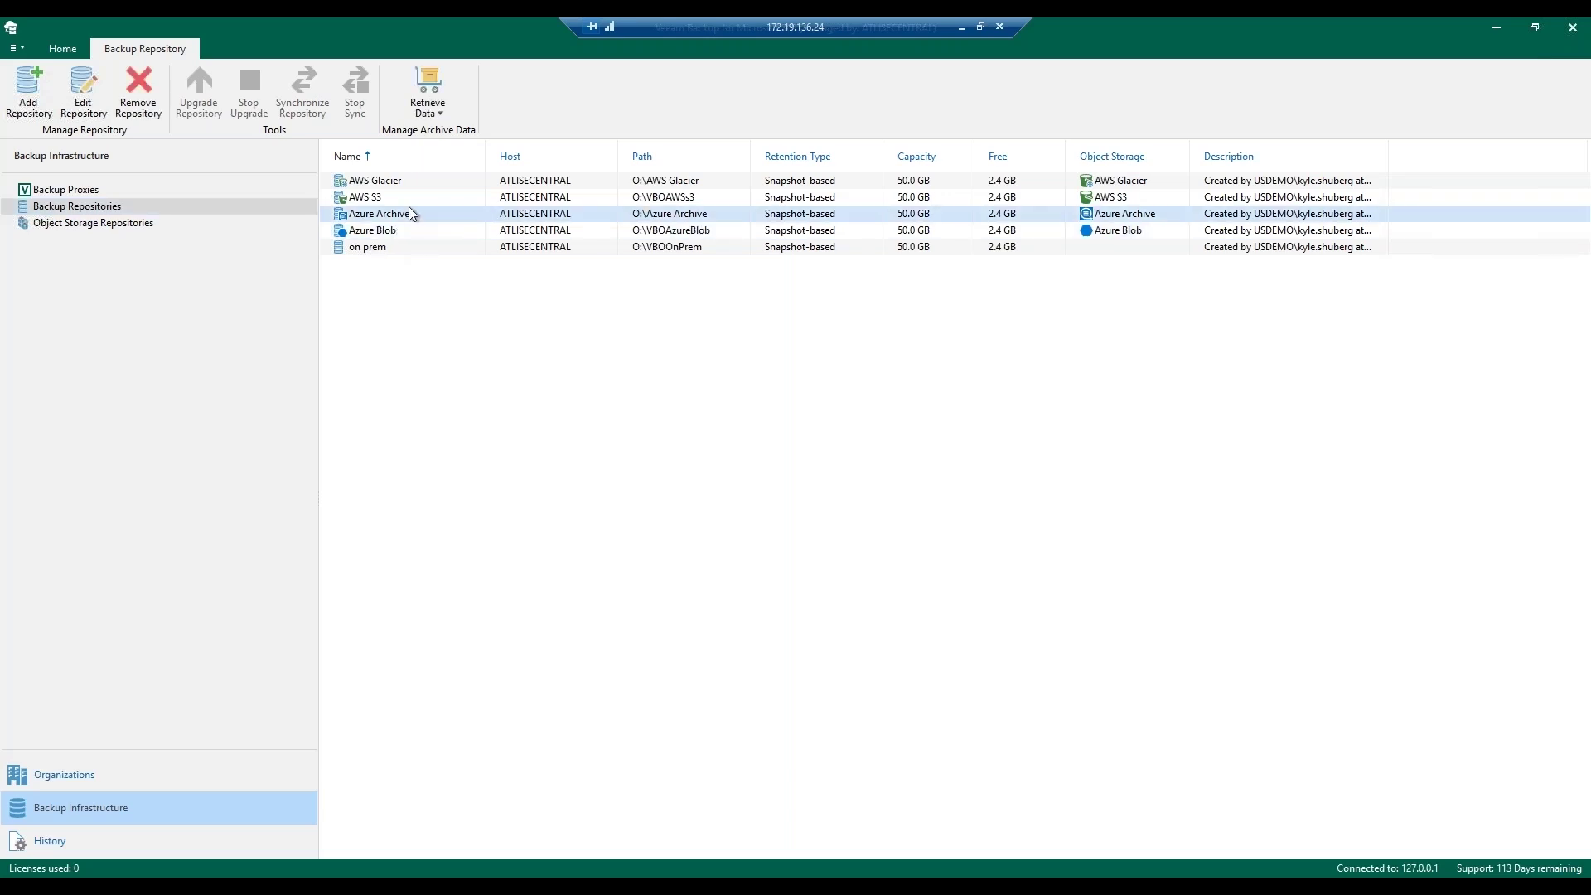